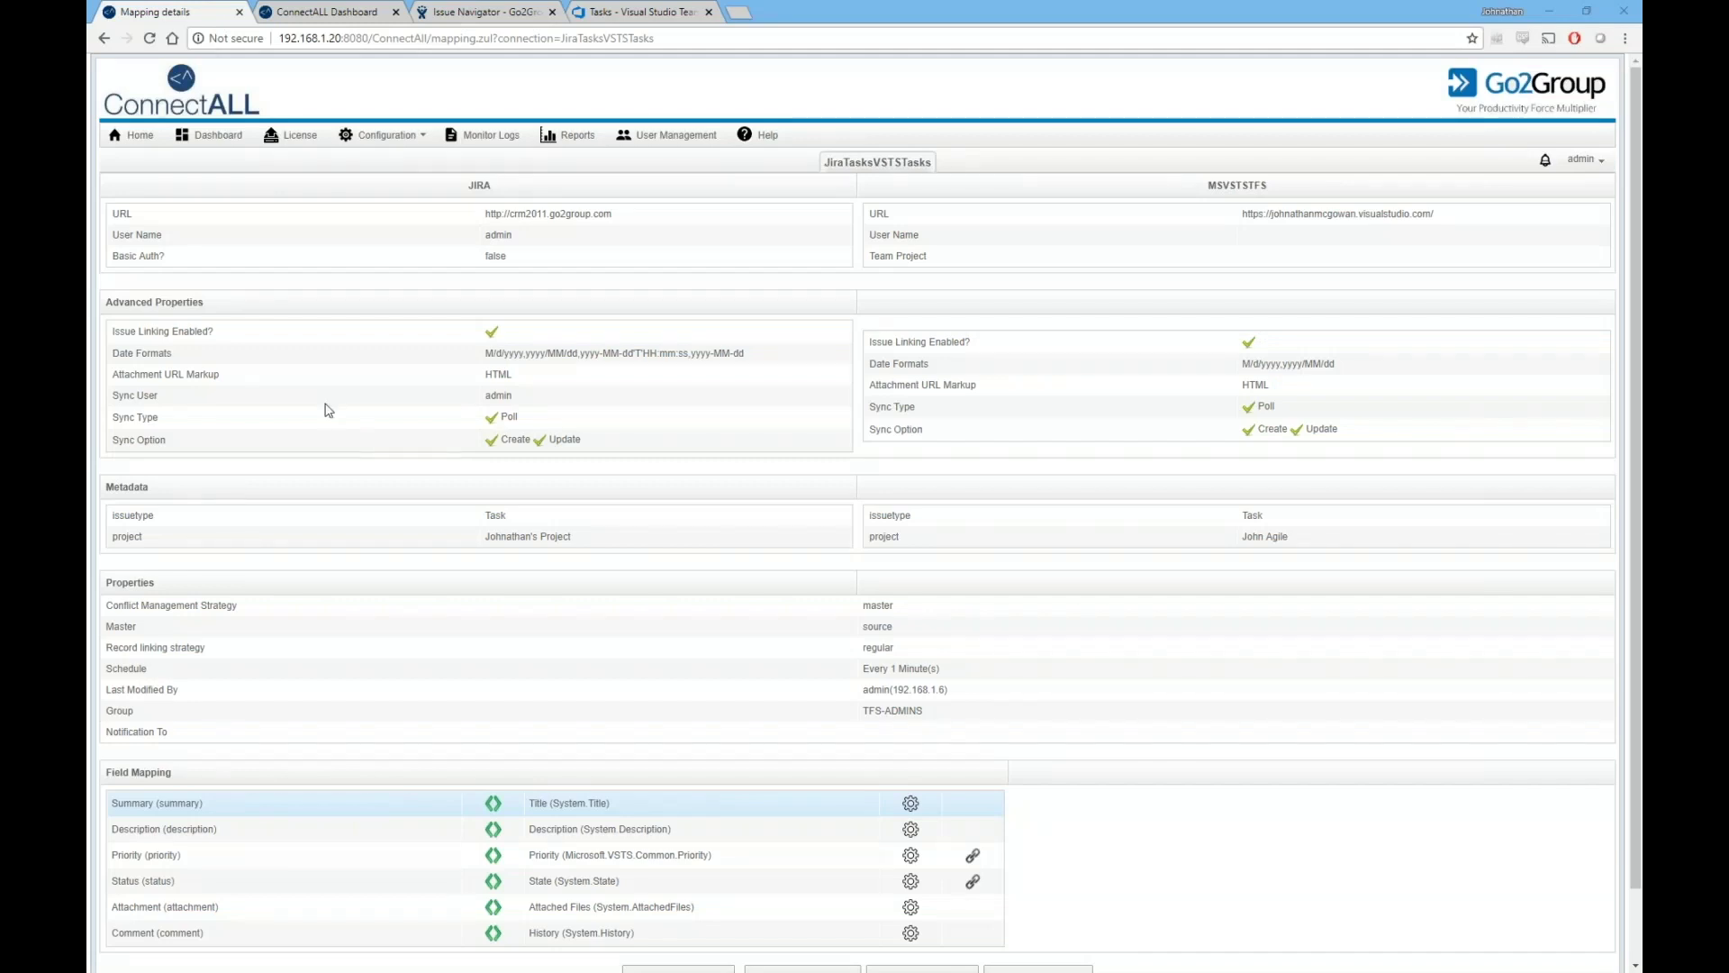
# Switch to the Jira issue navigator and start a new issue of type Task.
pyautogui.click(478, 13)
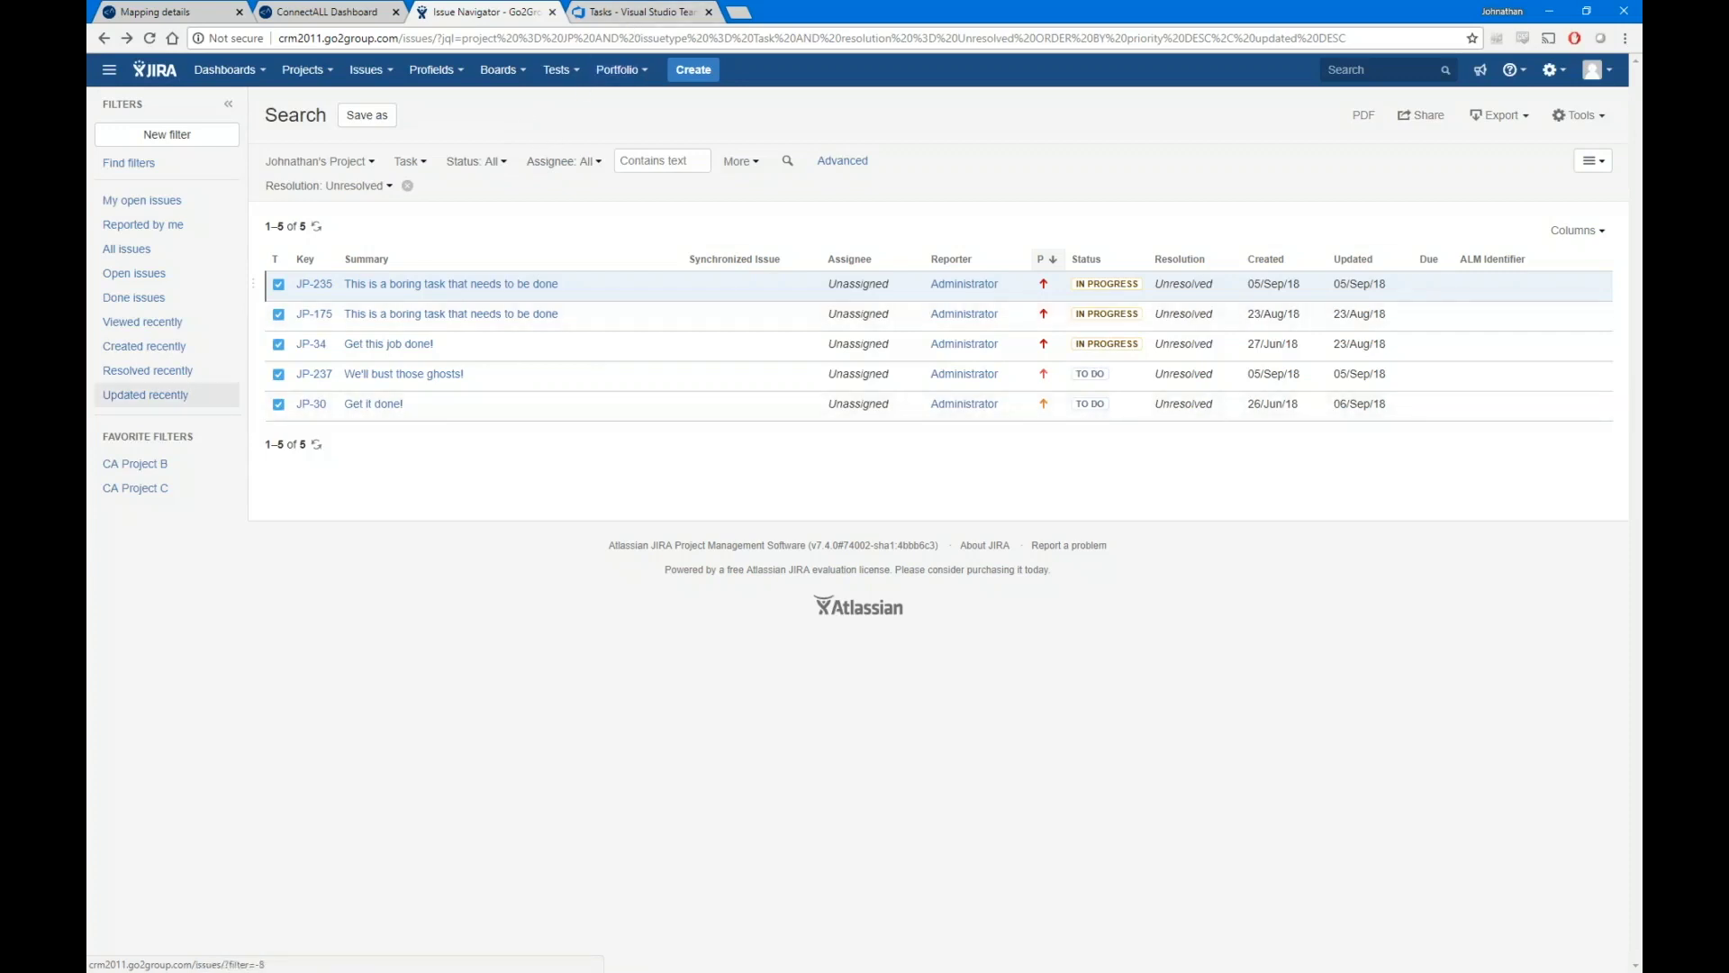
pyautogui.click(694, 69)
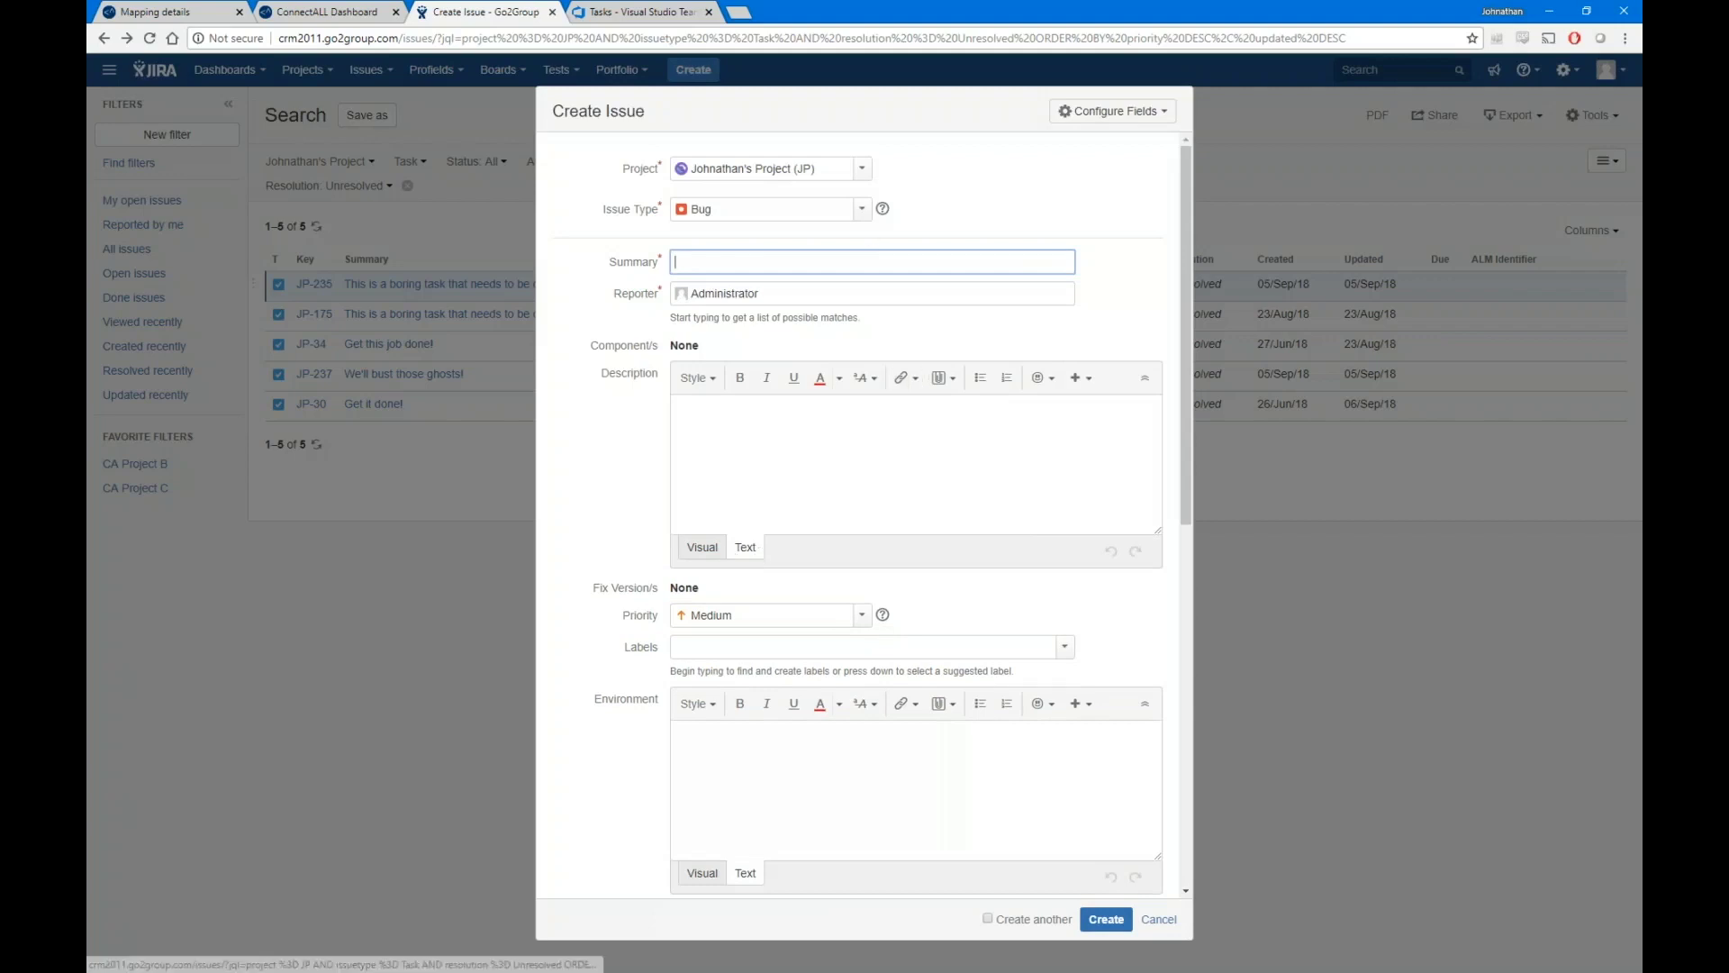
pyautogui.click(862, 209)
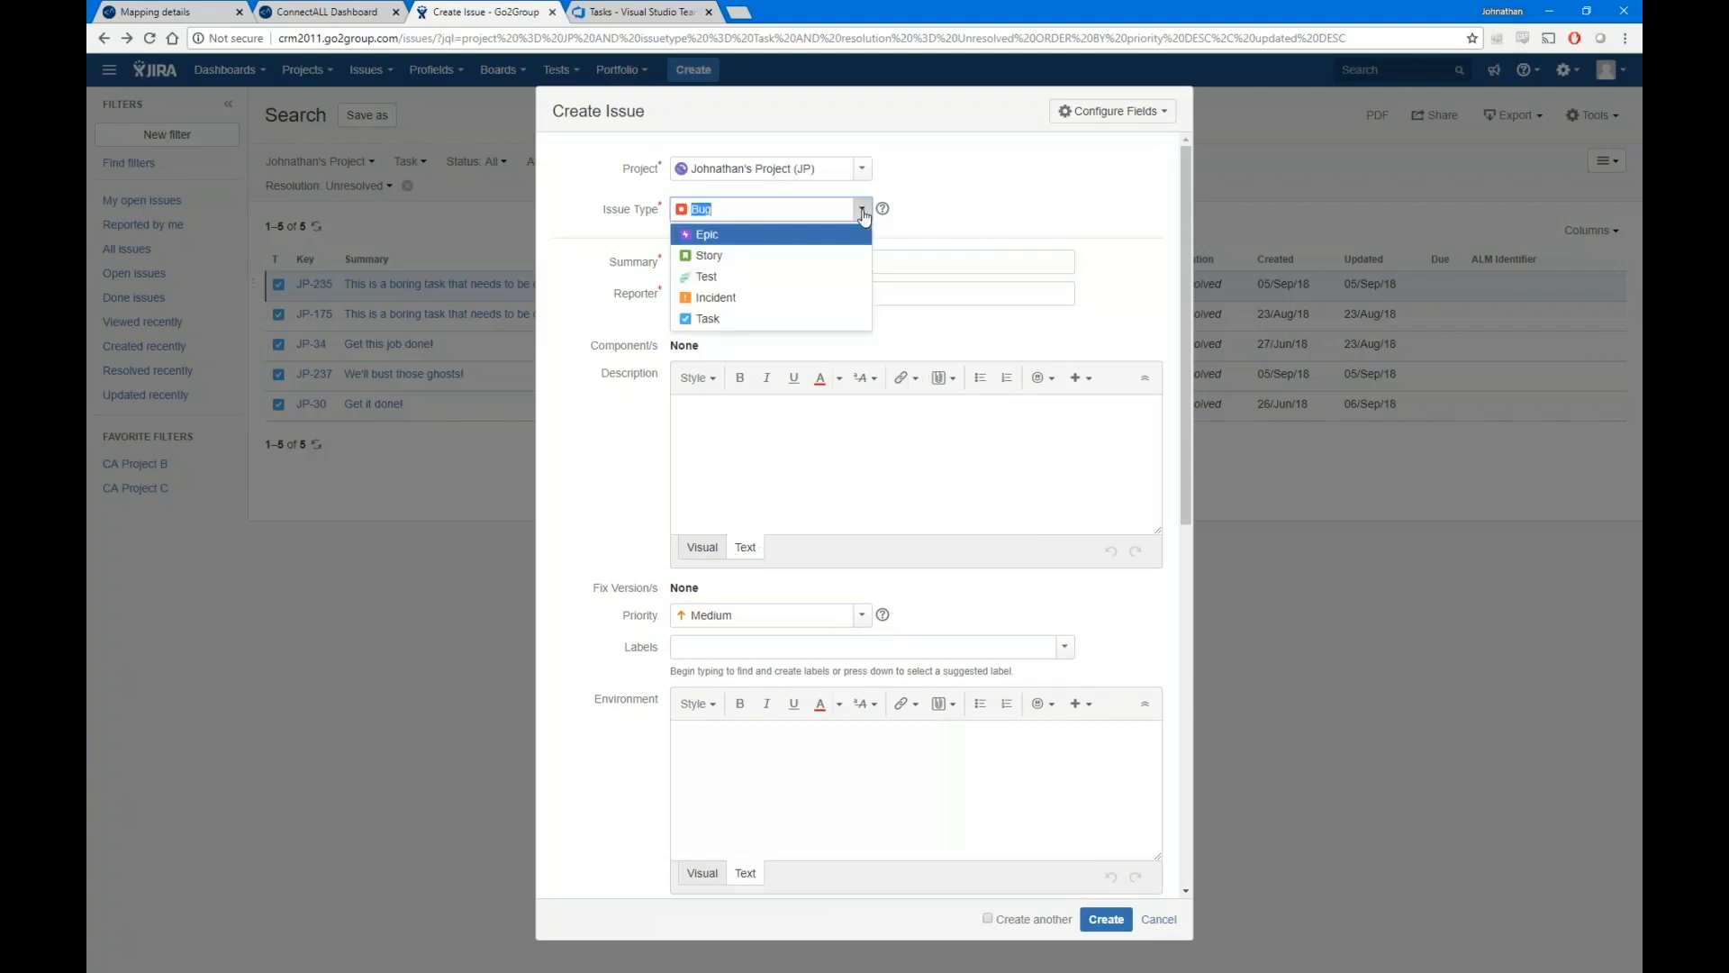
pyautogui.click(709, 318)
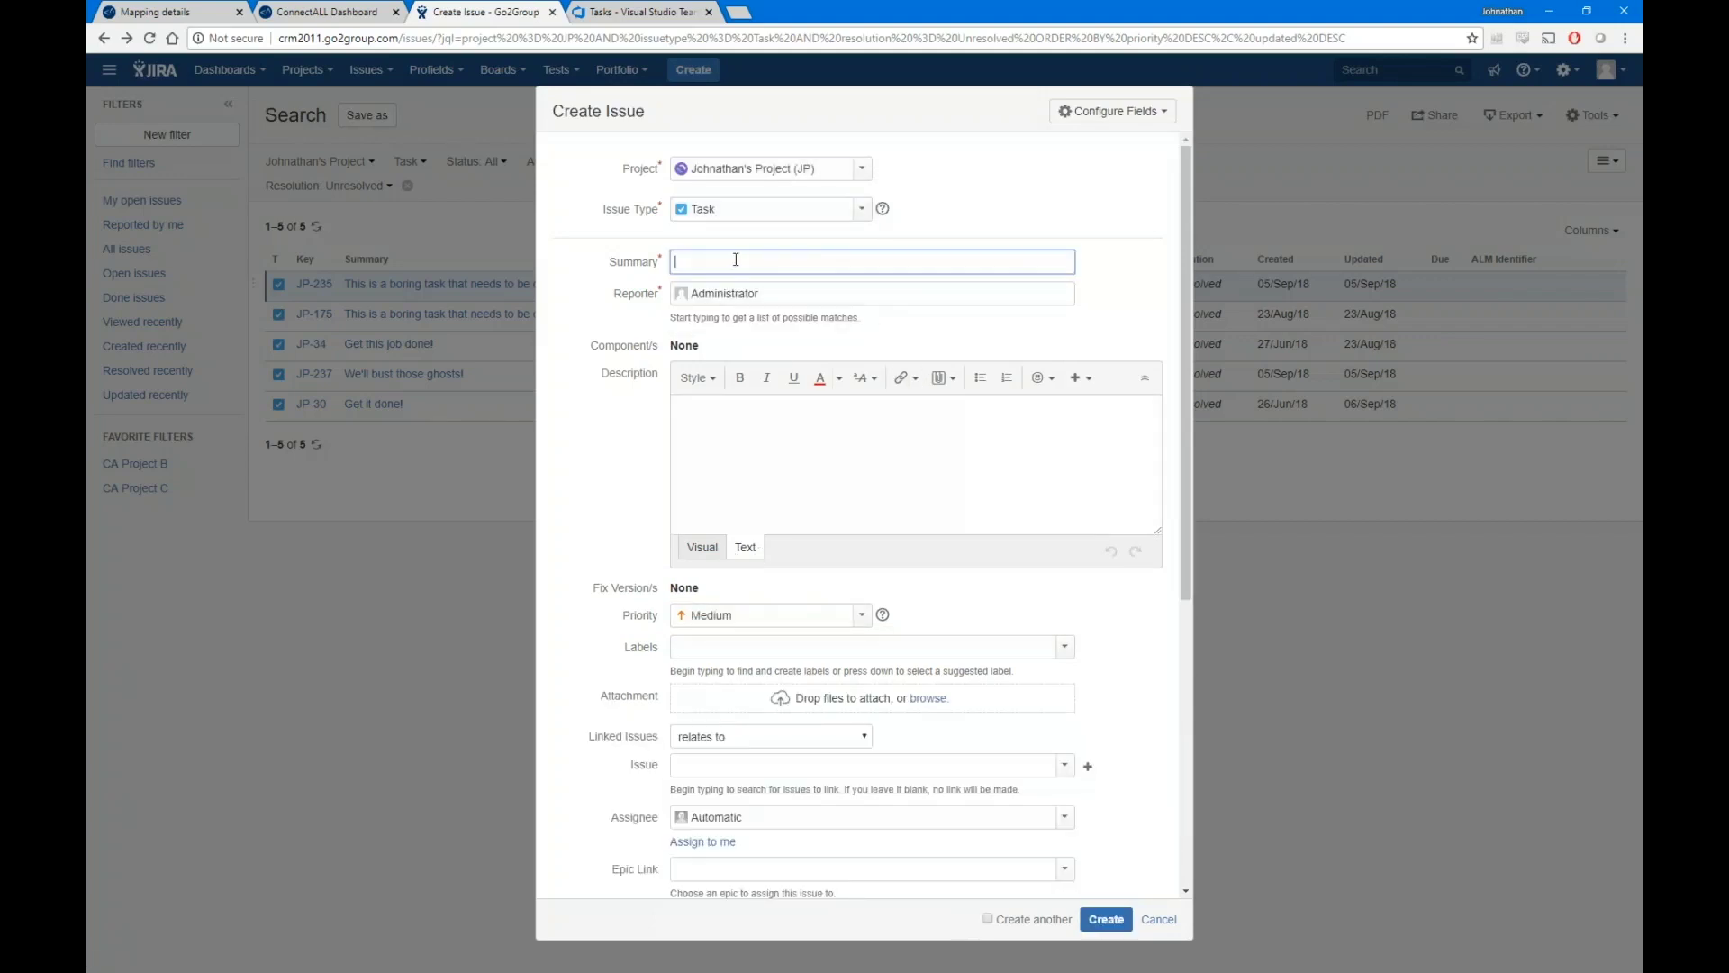
# Enter the summary "A user needs to be able to integrate tasks for enhanced collaboration and time to value".
pyautogui.write('A user needs to be ')
pyautogui.write('able to integ')
pyautogui.write('rate tasks ')
pyautogui.write('for ')
pyautogui.write('enhanc')
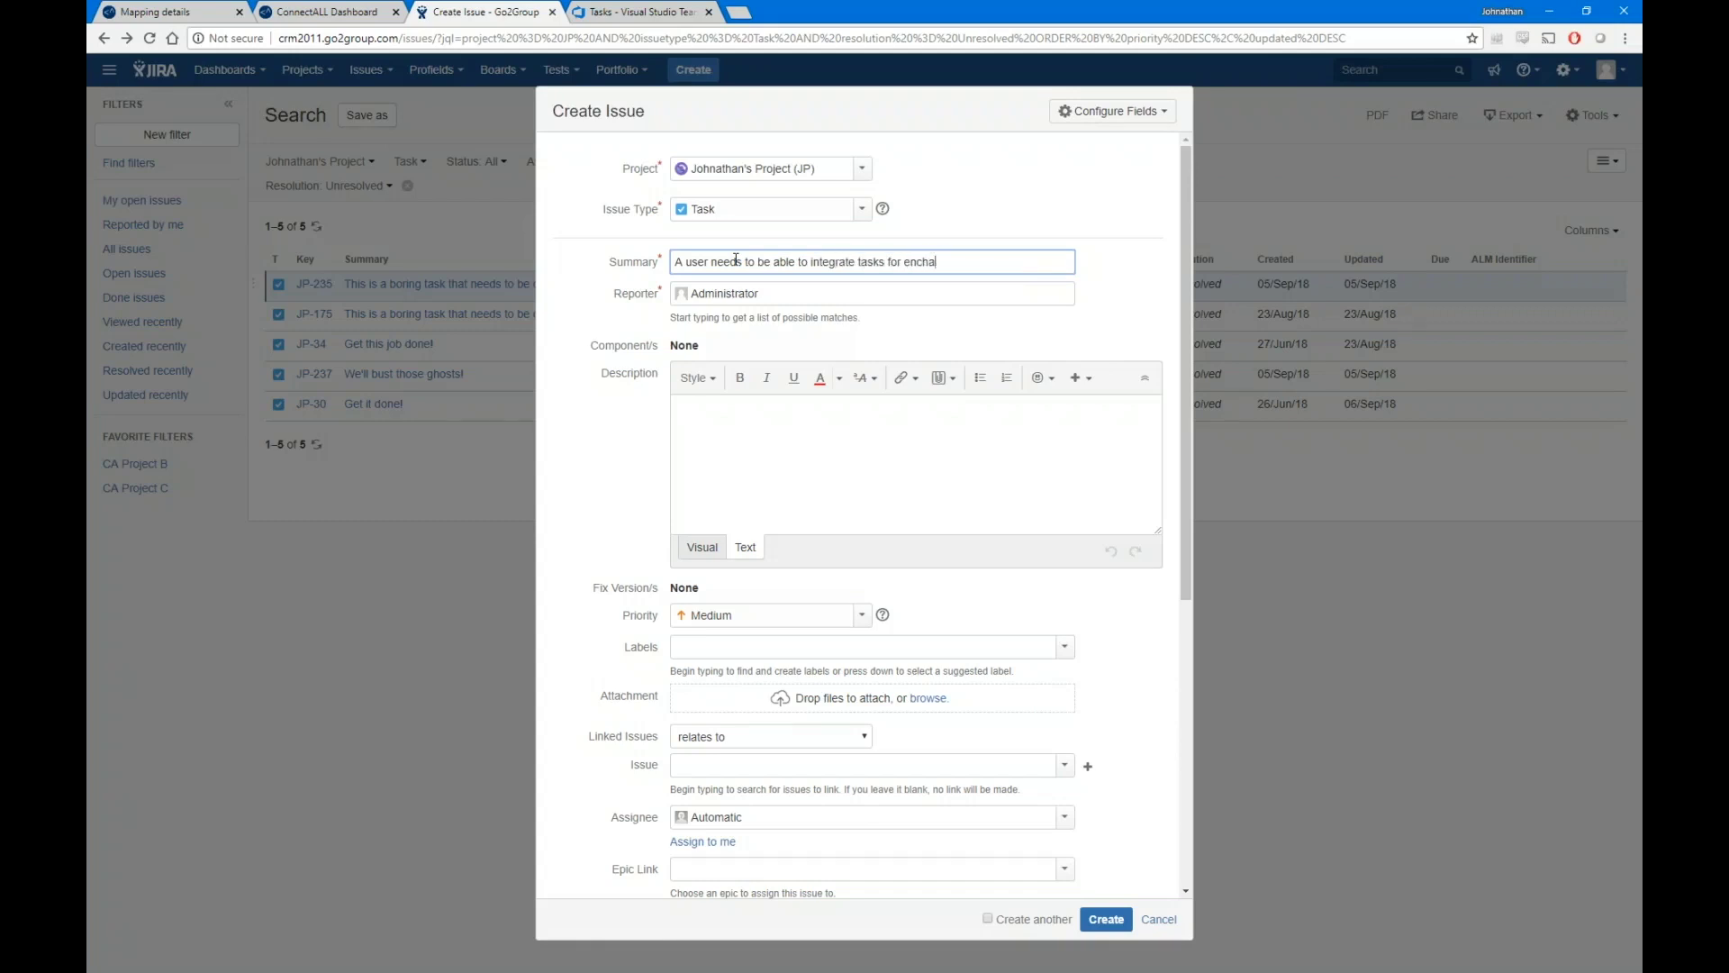
pyautogui.write('ed collaboration and time to value')
# Enter the description "It needs to be easy to set up." and set the issue's priority to High.
pyautogui.click(714, 443)
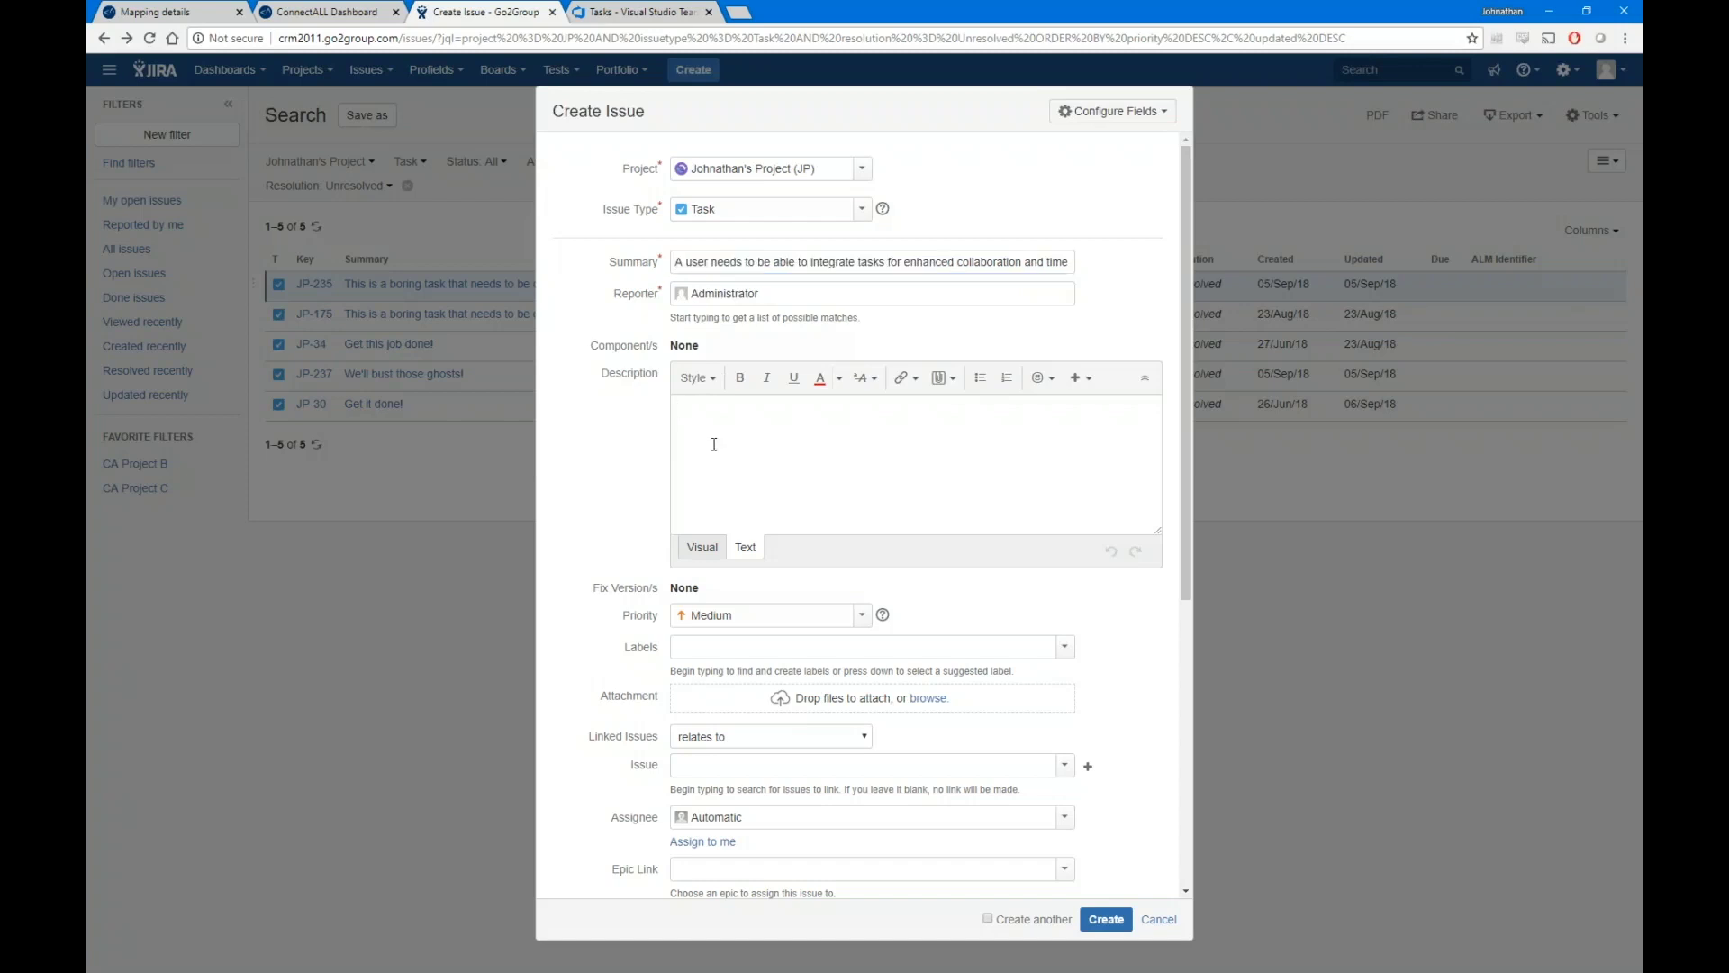
pyautogui.write('It needs to be easy to set up.')
pyautogui.scroll(-1, 709, 450)
pyautogui.click(858, 532)
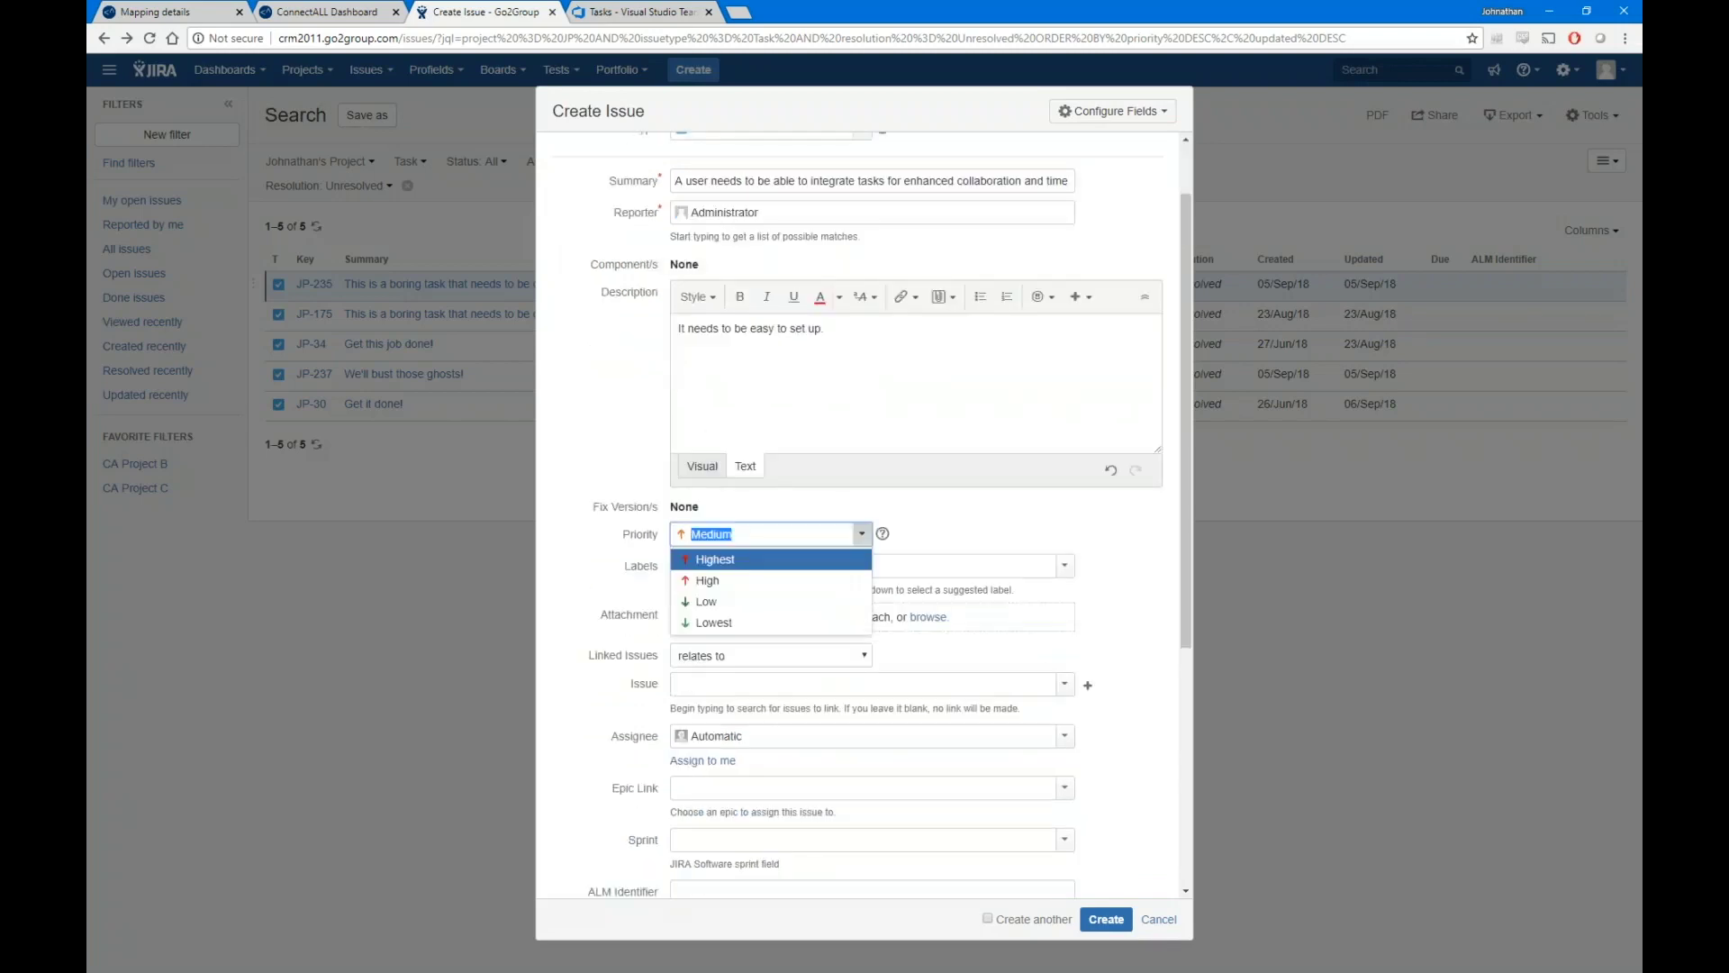
pyautogui.click(774, 581)
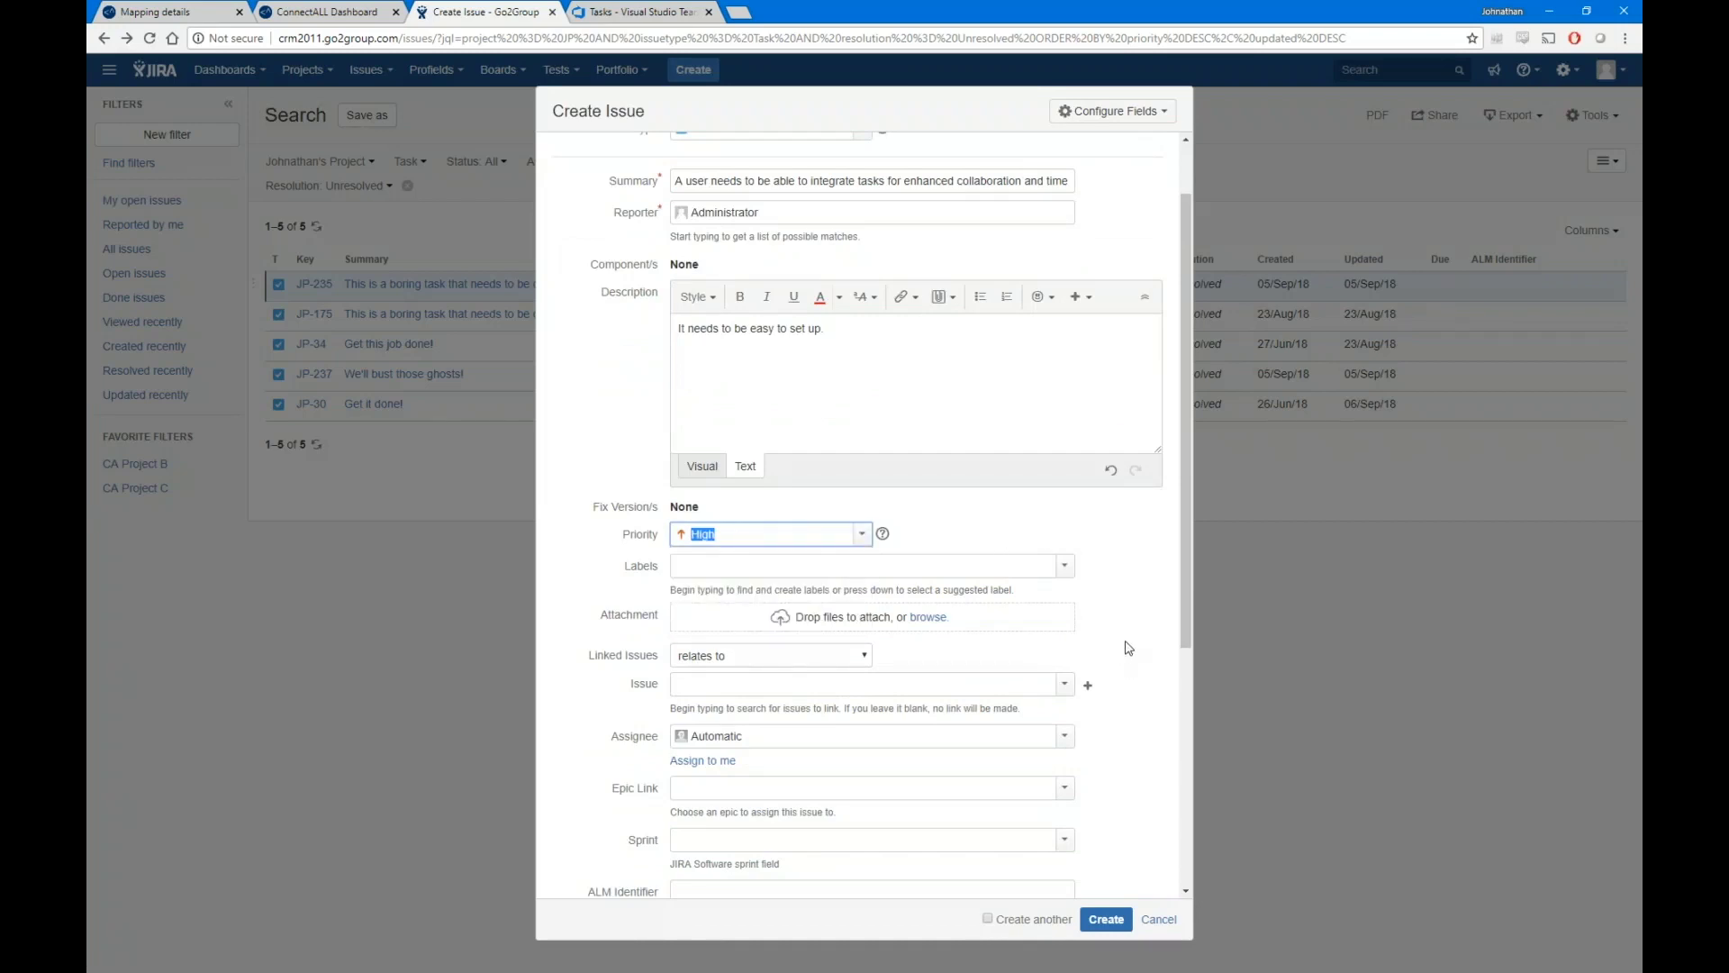
# Review the remaining fields of the new task and create the issue.
pyautogui.scroll(-2, 1126, 647)
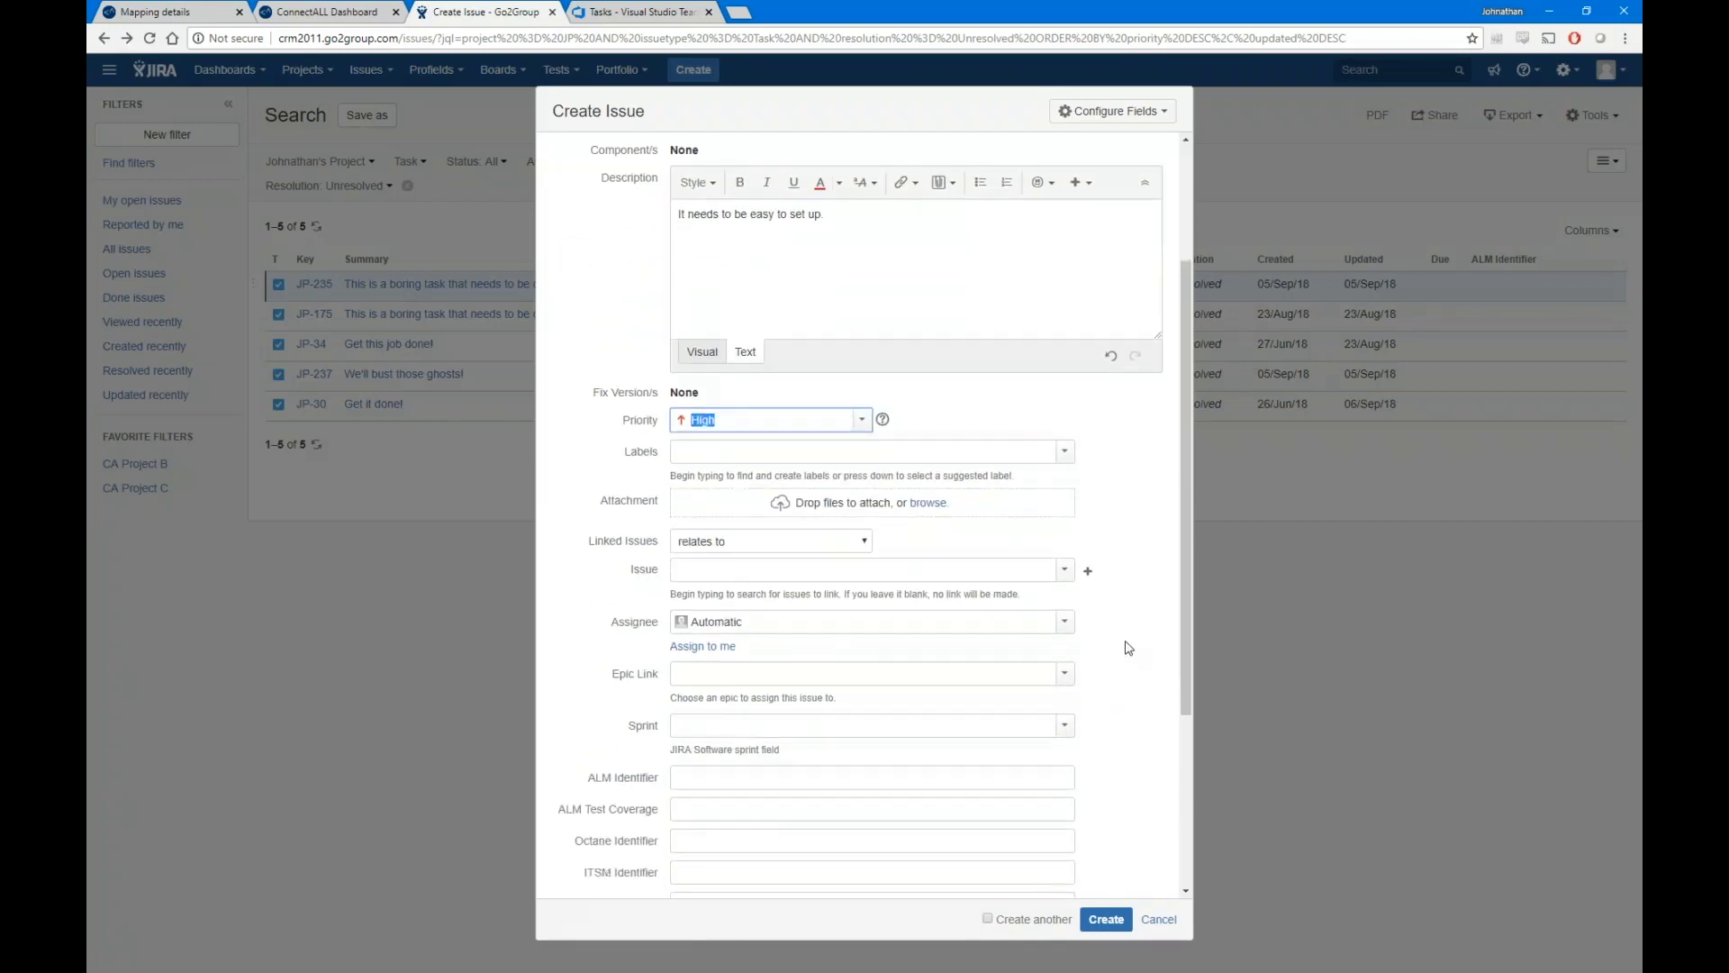
pyautogui.scroll(-3, 969, 595)
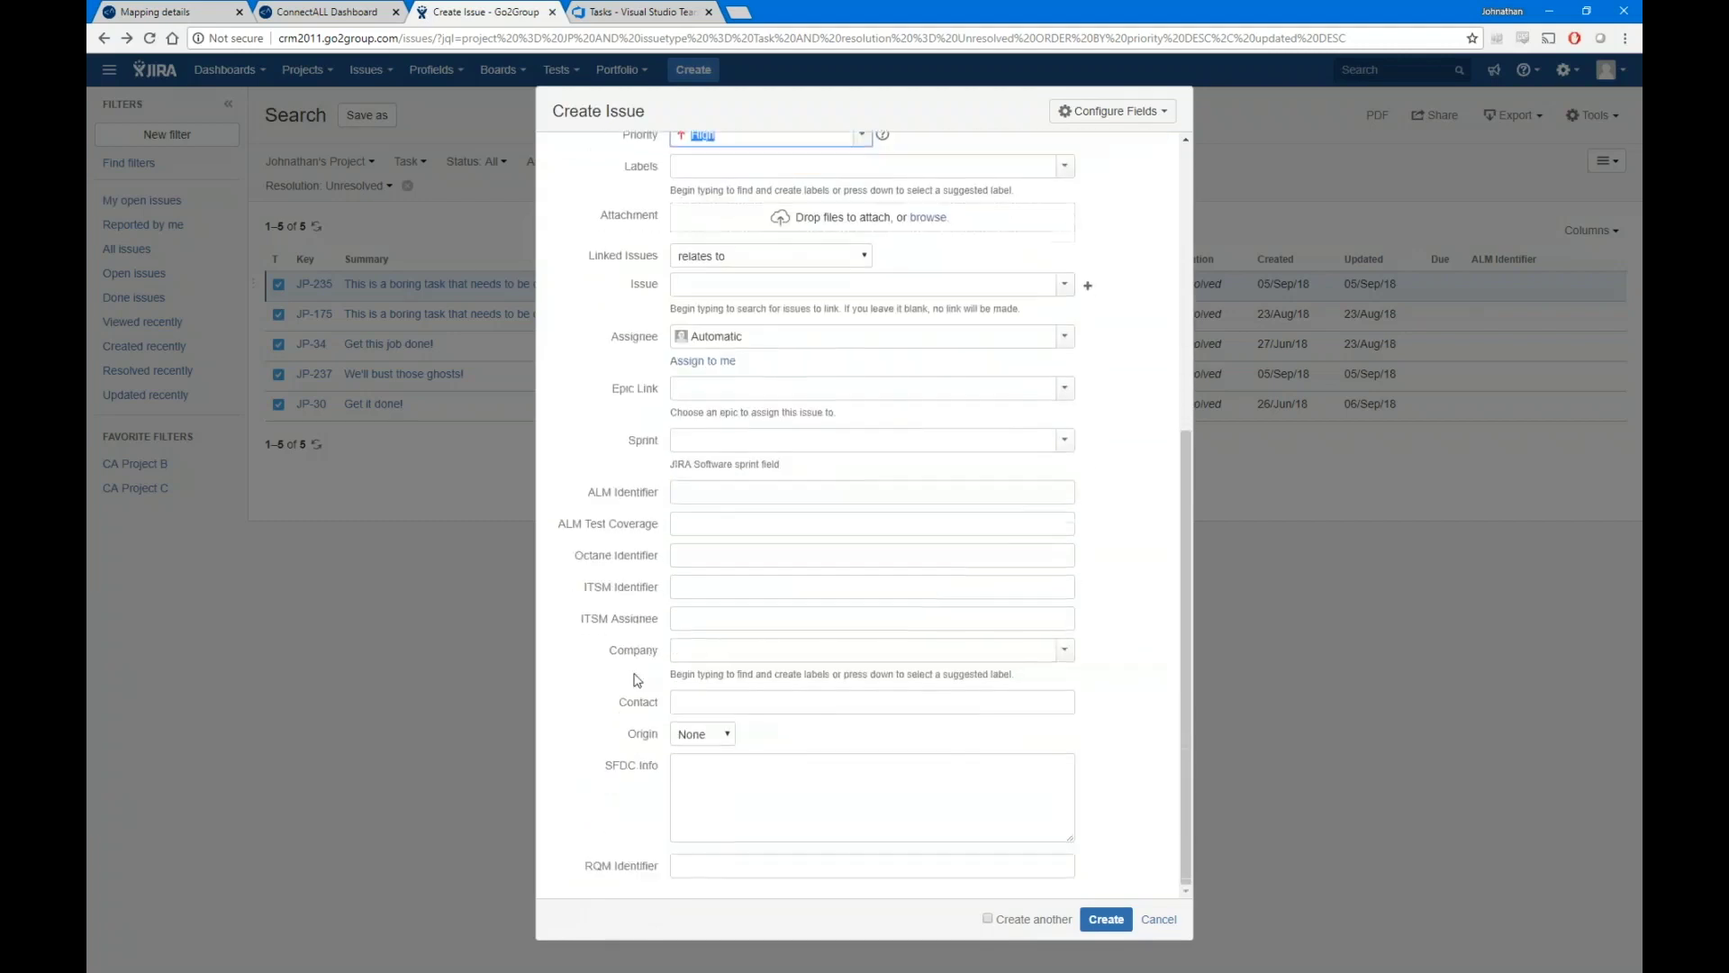
pyautogui.scroll(6, 637, 680)
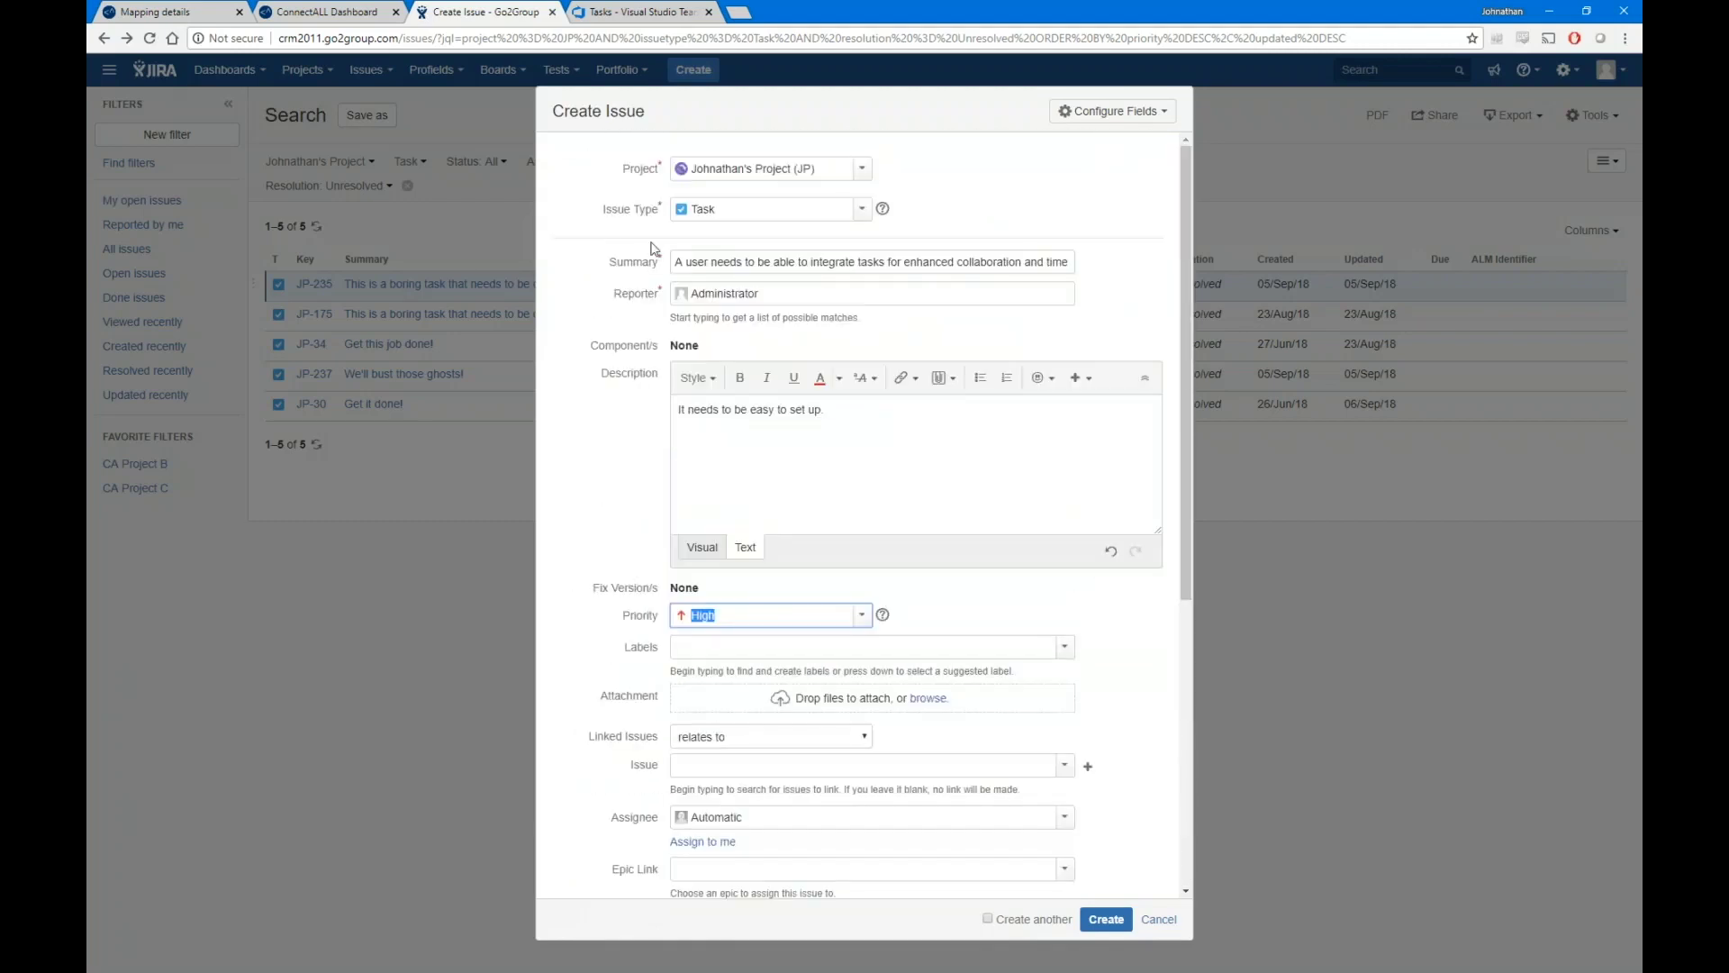
pyautogui.click(1104, 919)
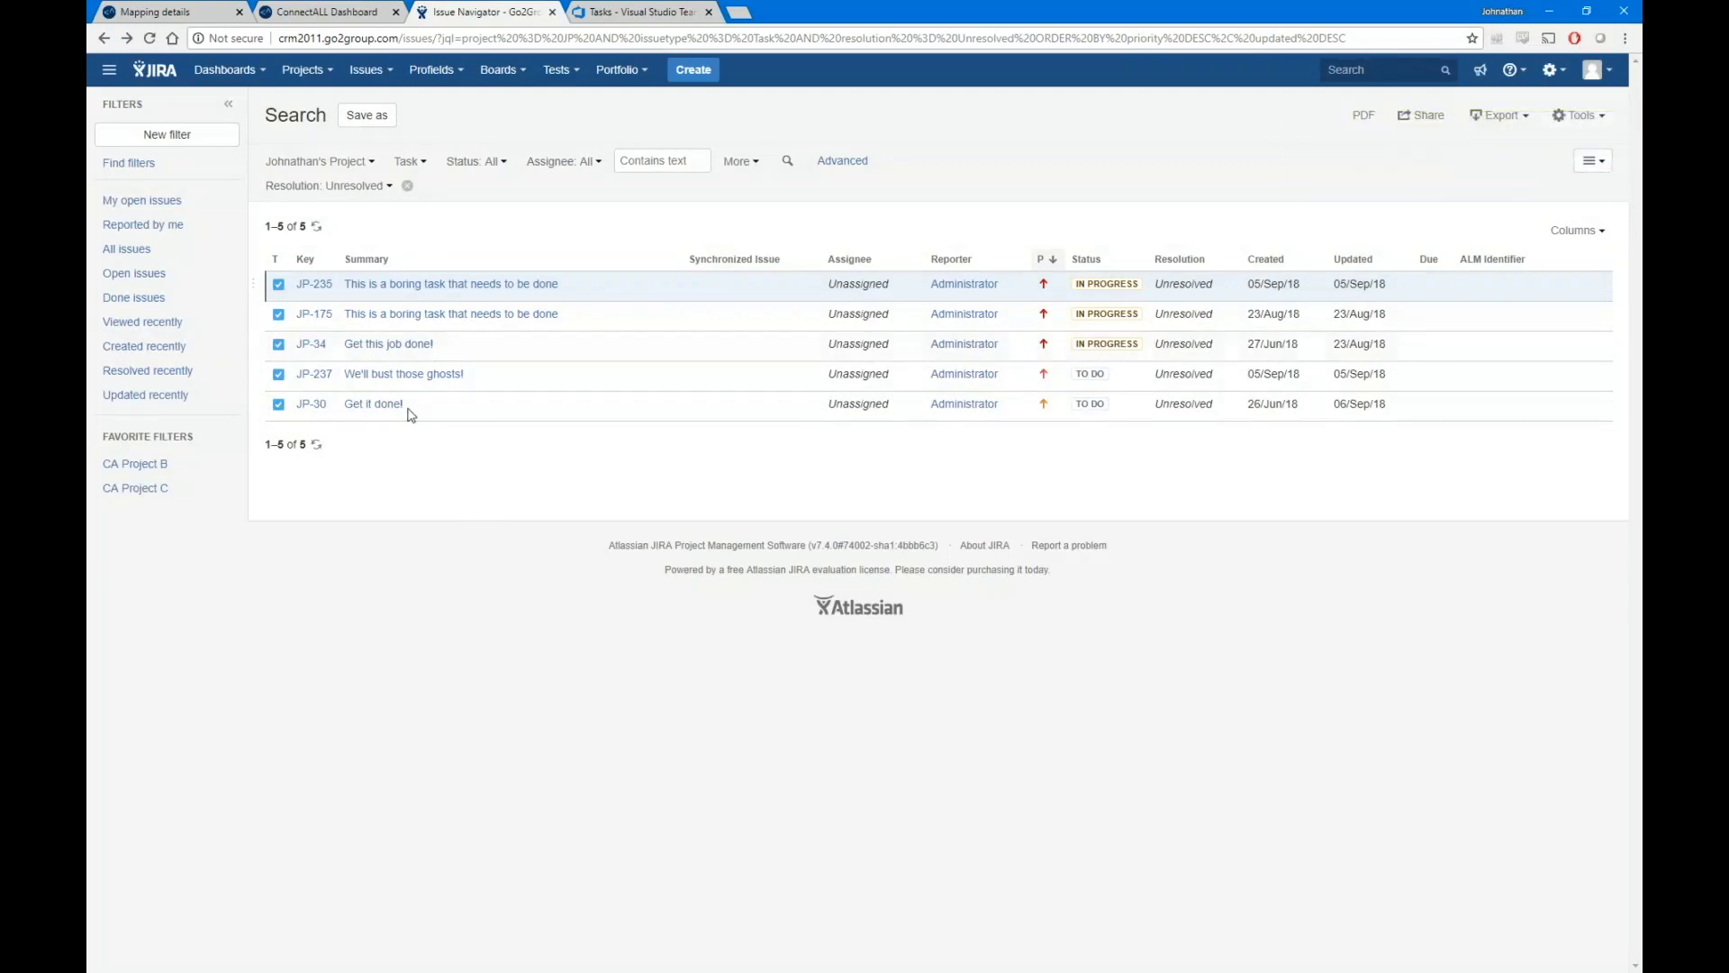
# Refresh the Jira search results and sort the tasks by key in descending order.
pyautogui.click(316, 227)
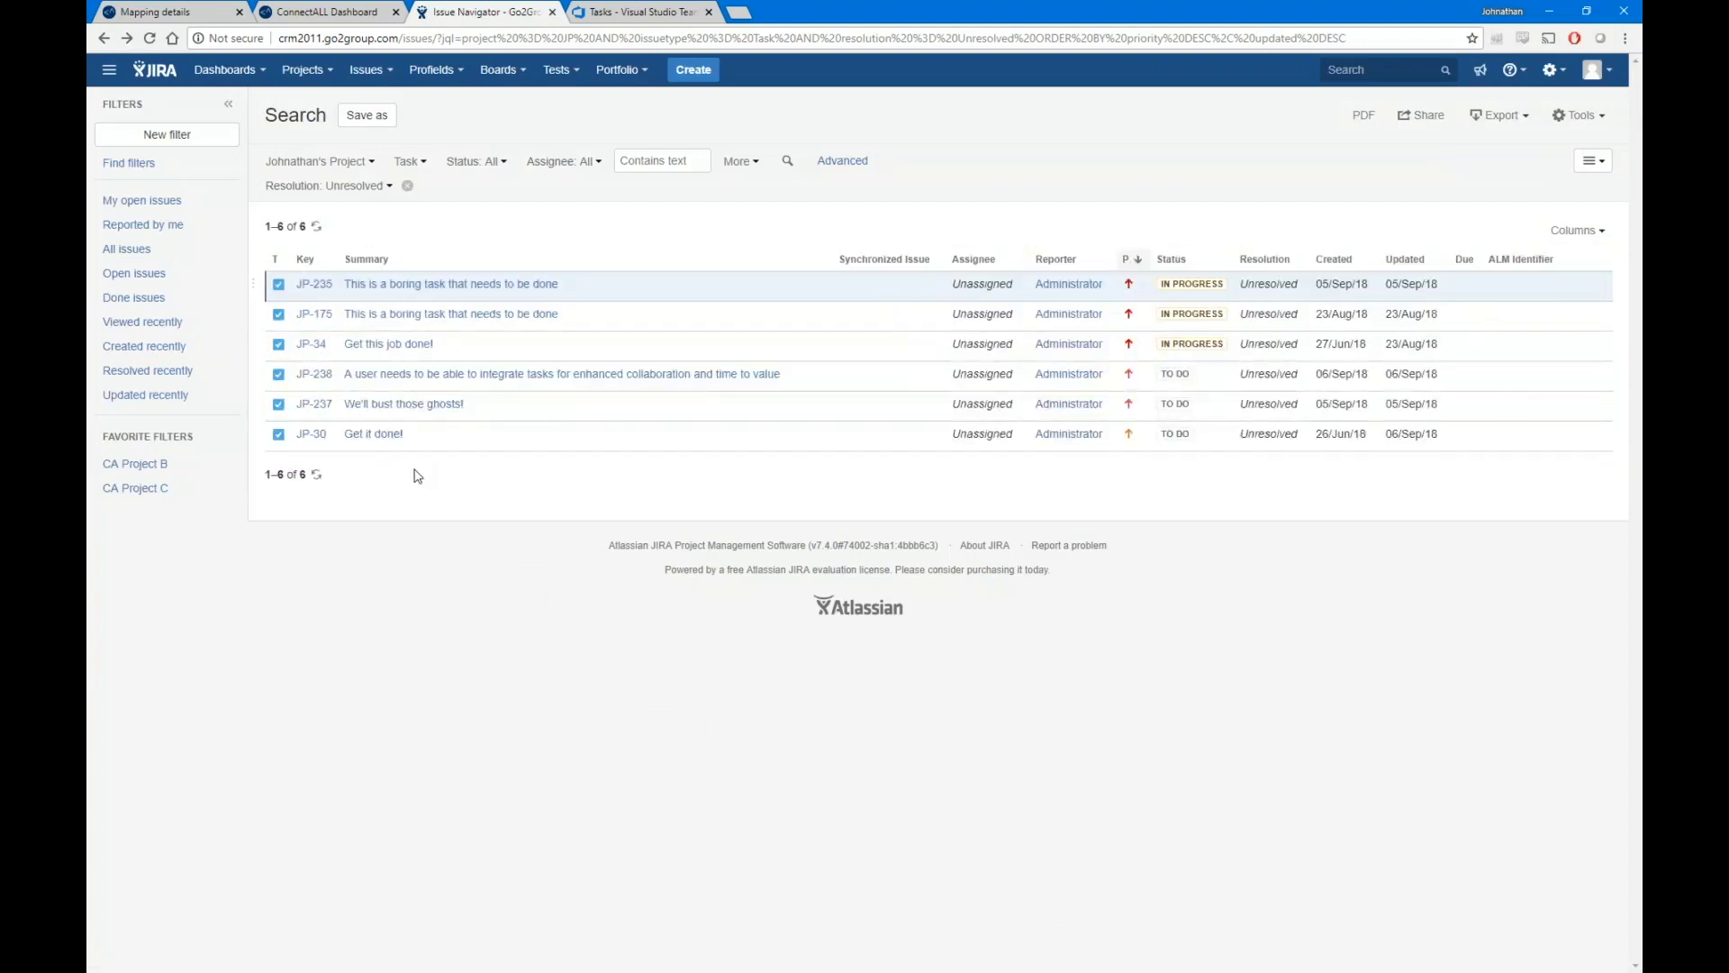
pyautogui.click(306, 260)
pyautogui.click(307, 261)
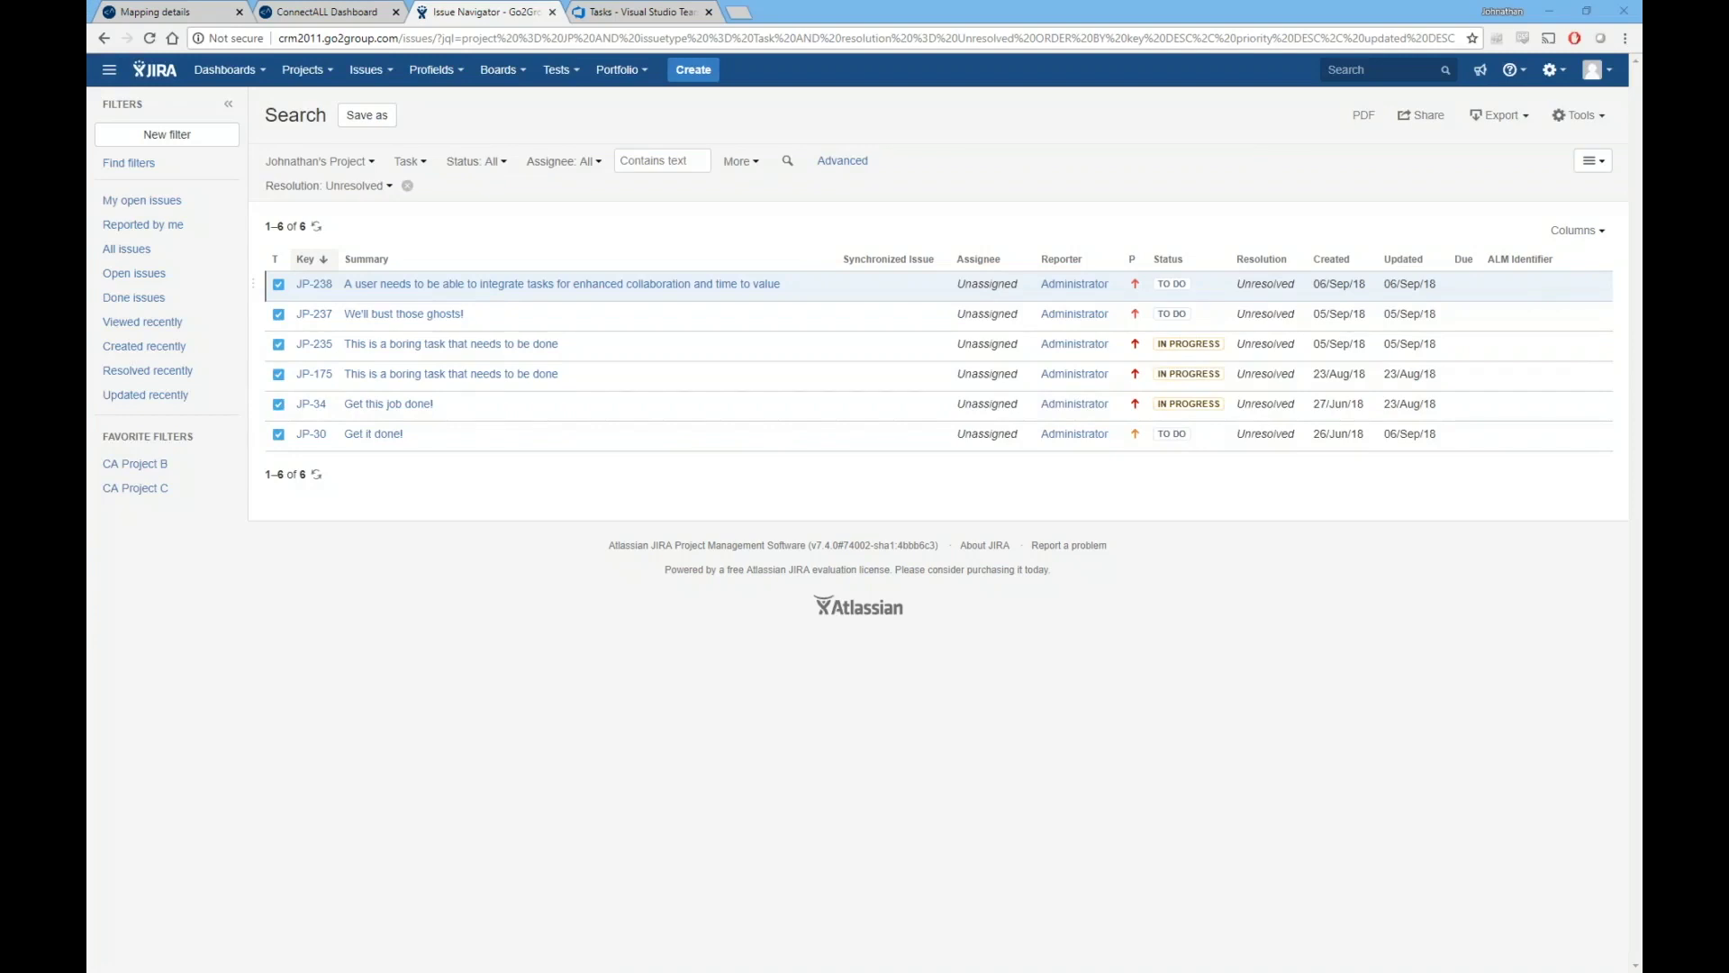
# Check the activity log on the ConnectALL dashboard, and rerun the Tasks query in Visual Studio Team Services.
pyautogui.hotkey('ctrl', 'shift', 'Tab')
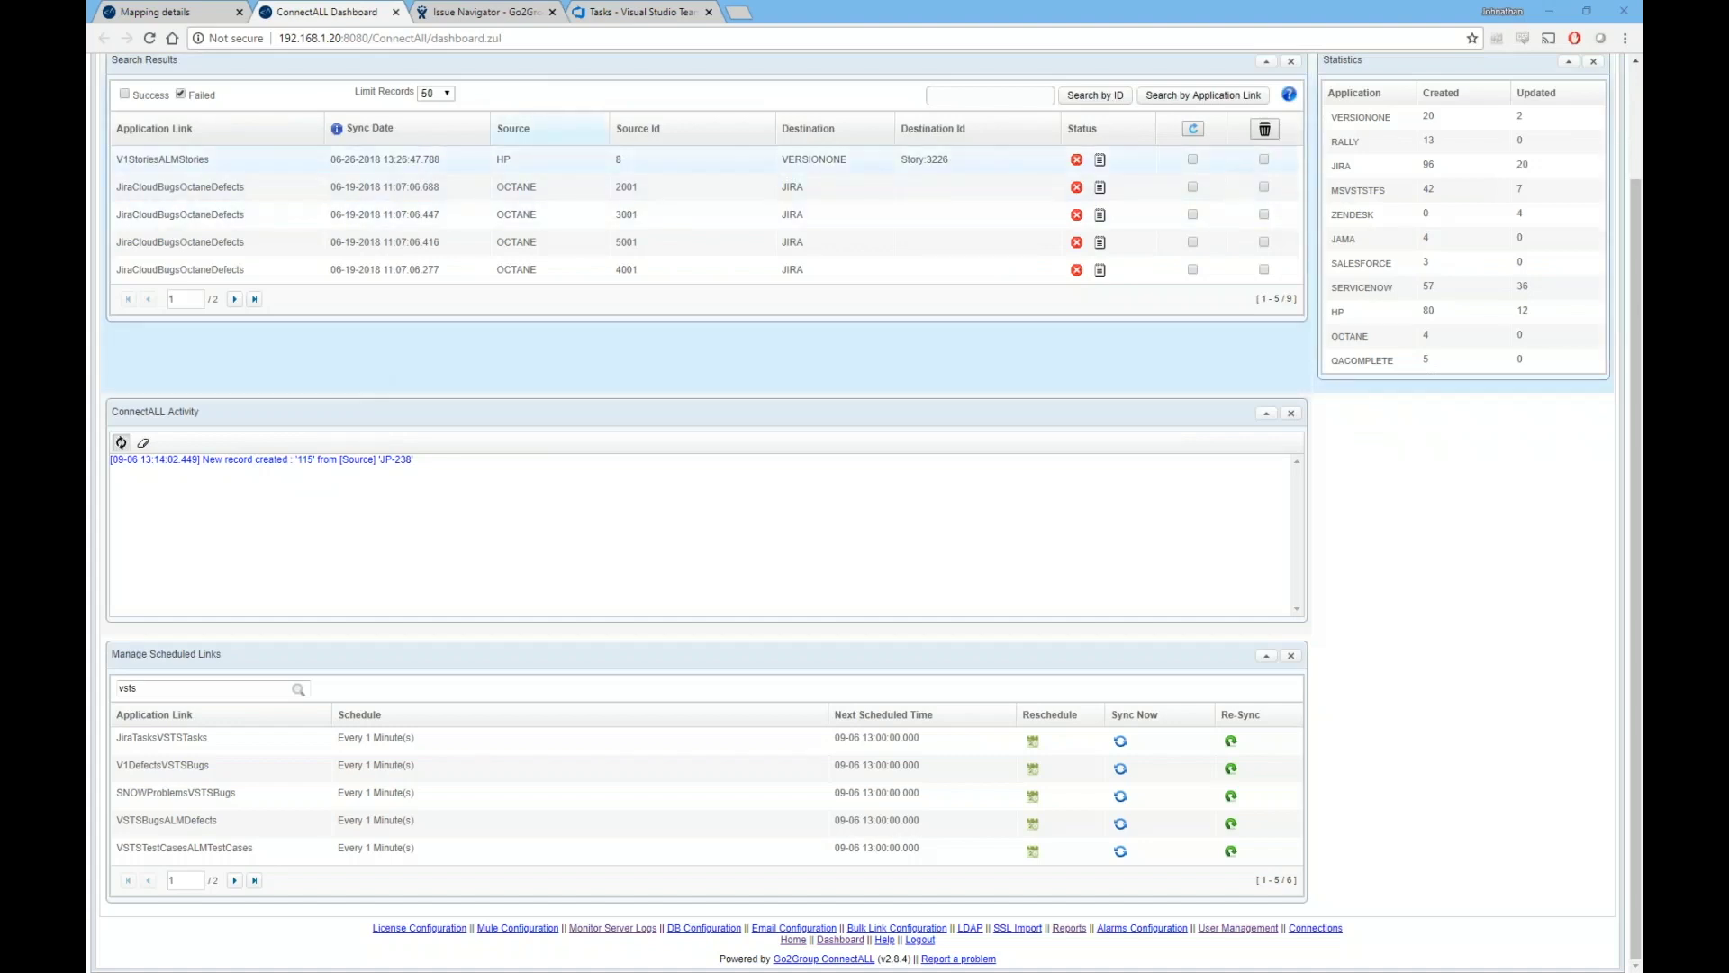
pyautogui.click(640, 12)
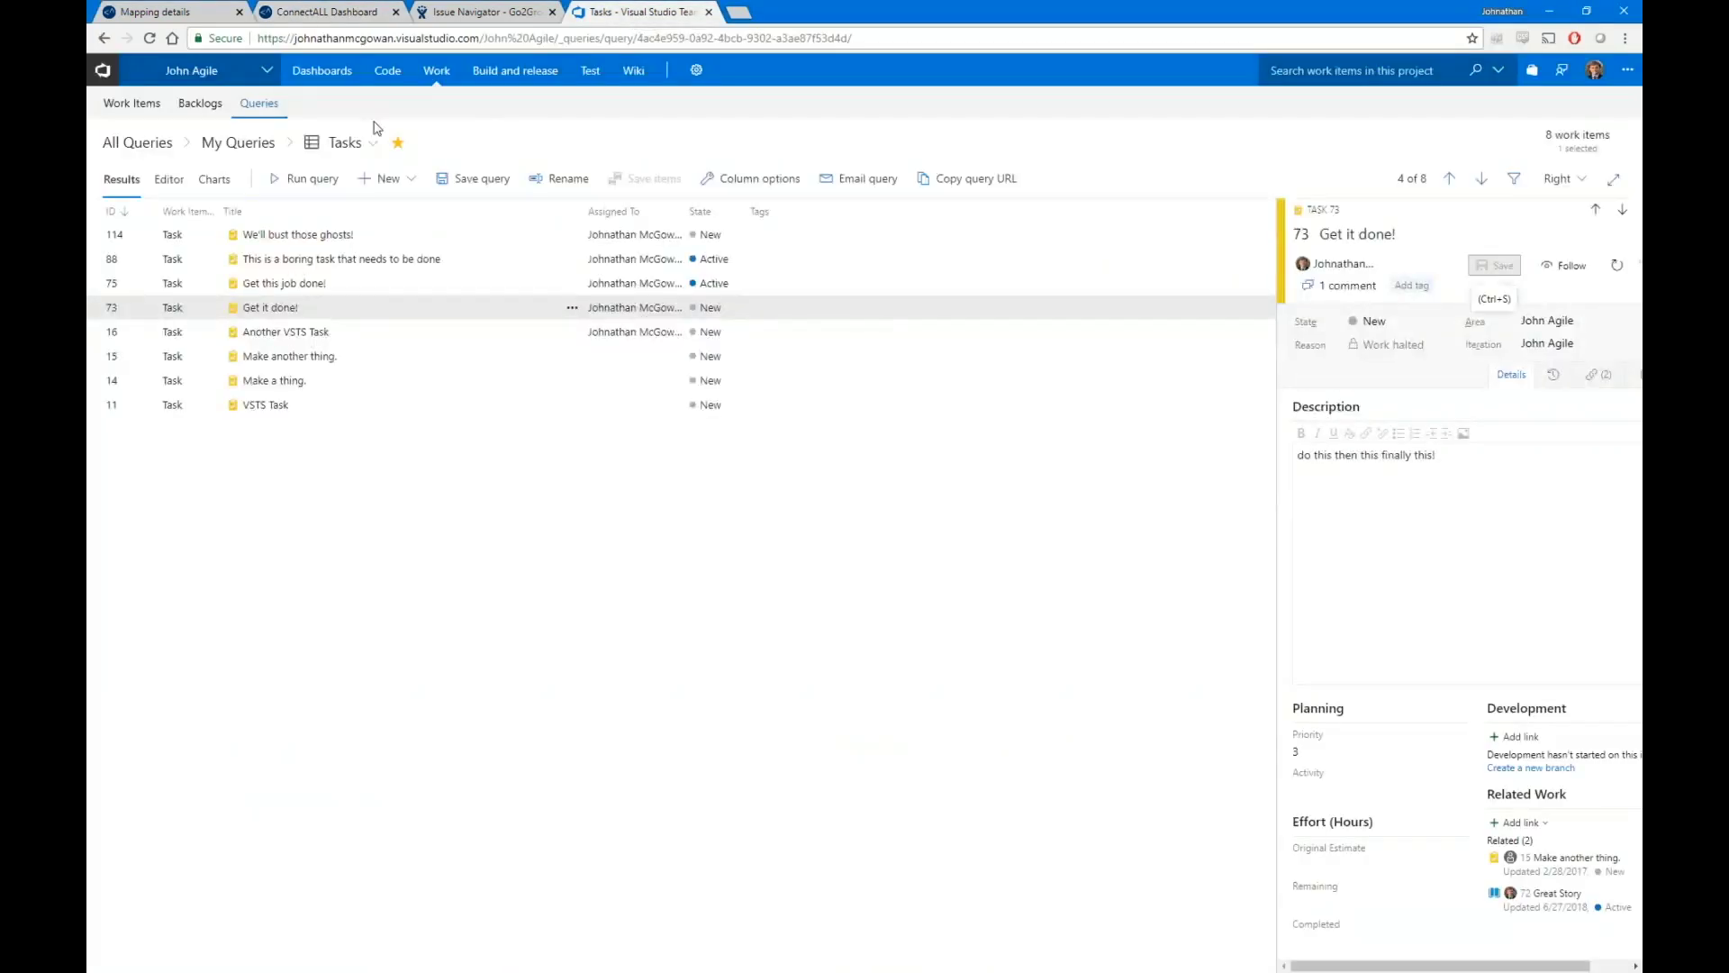
pyautogui.click(314, 179)
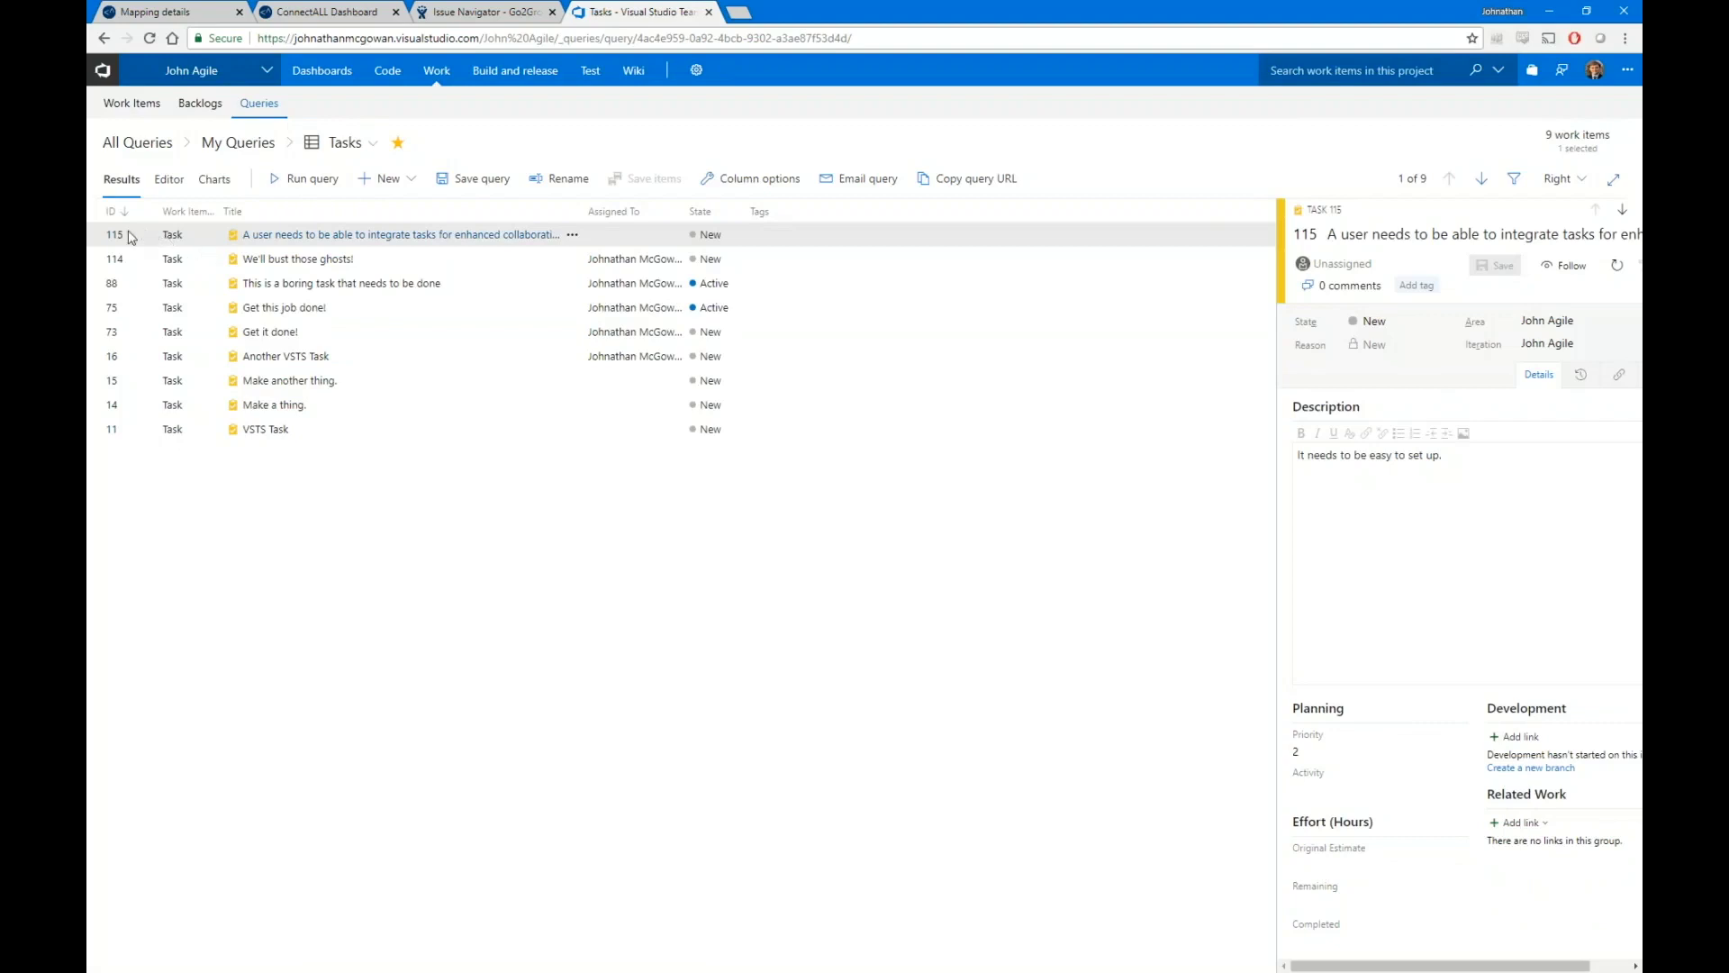
# Open the synchronized task 115 in full view and examine its description and priority options.
pyautogui.click(316, 241)
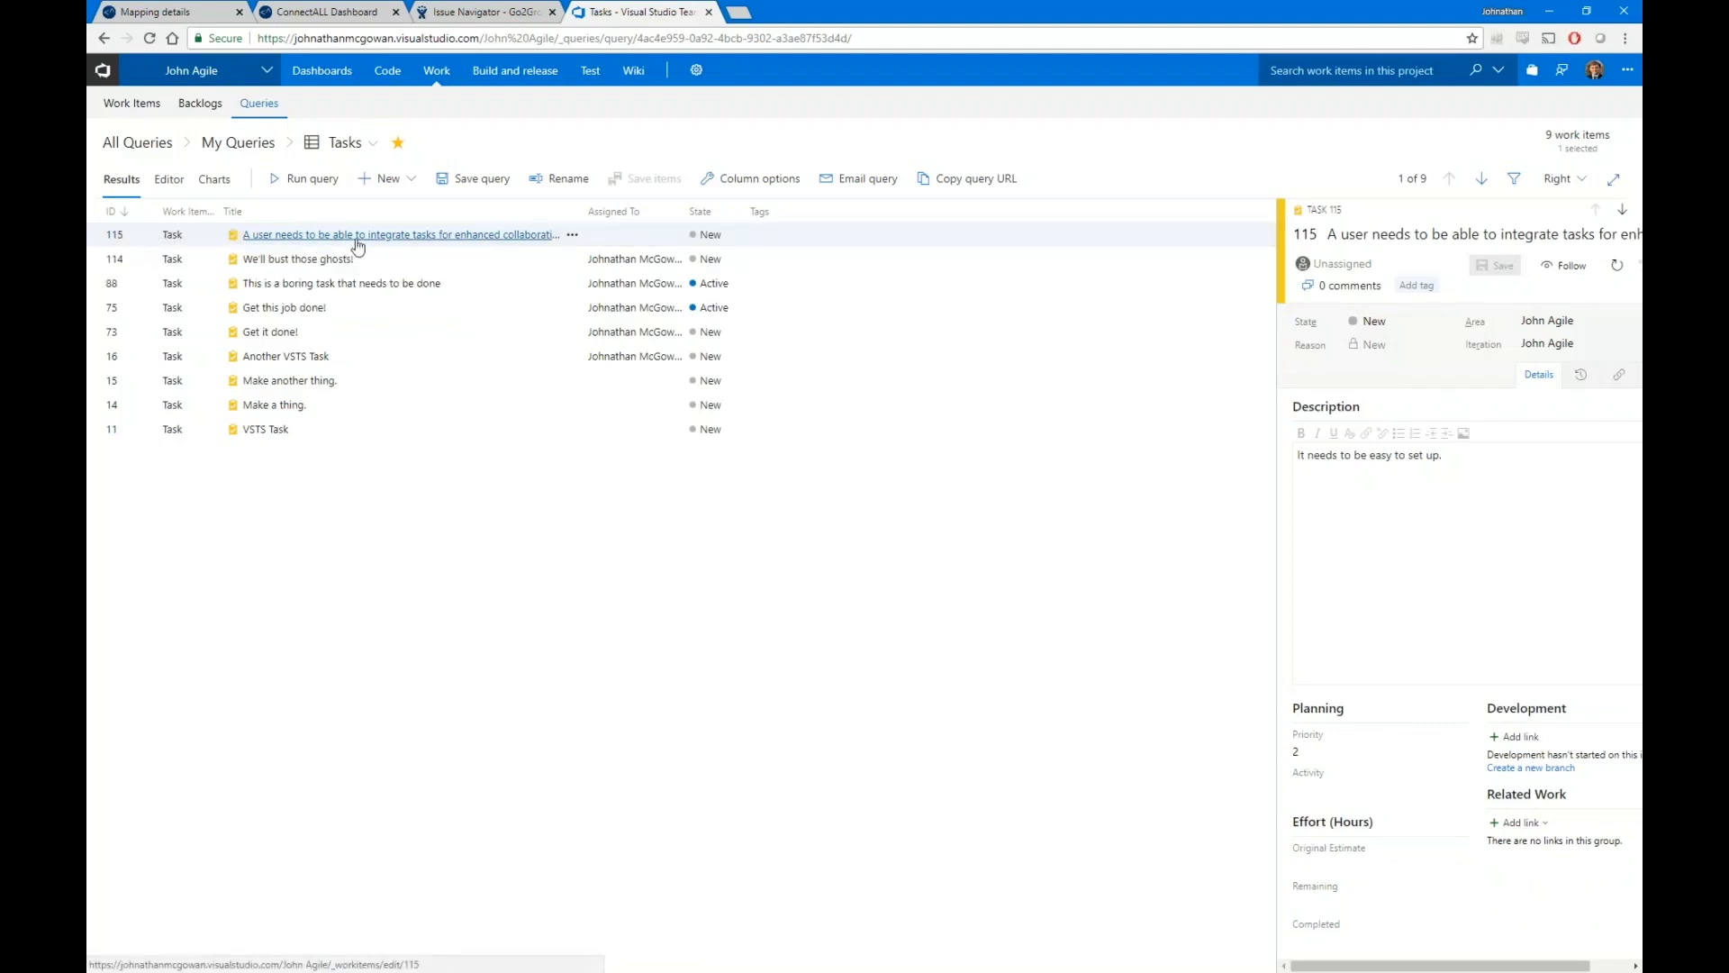
pyautogui.click(1328, 213)
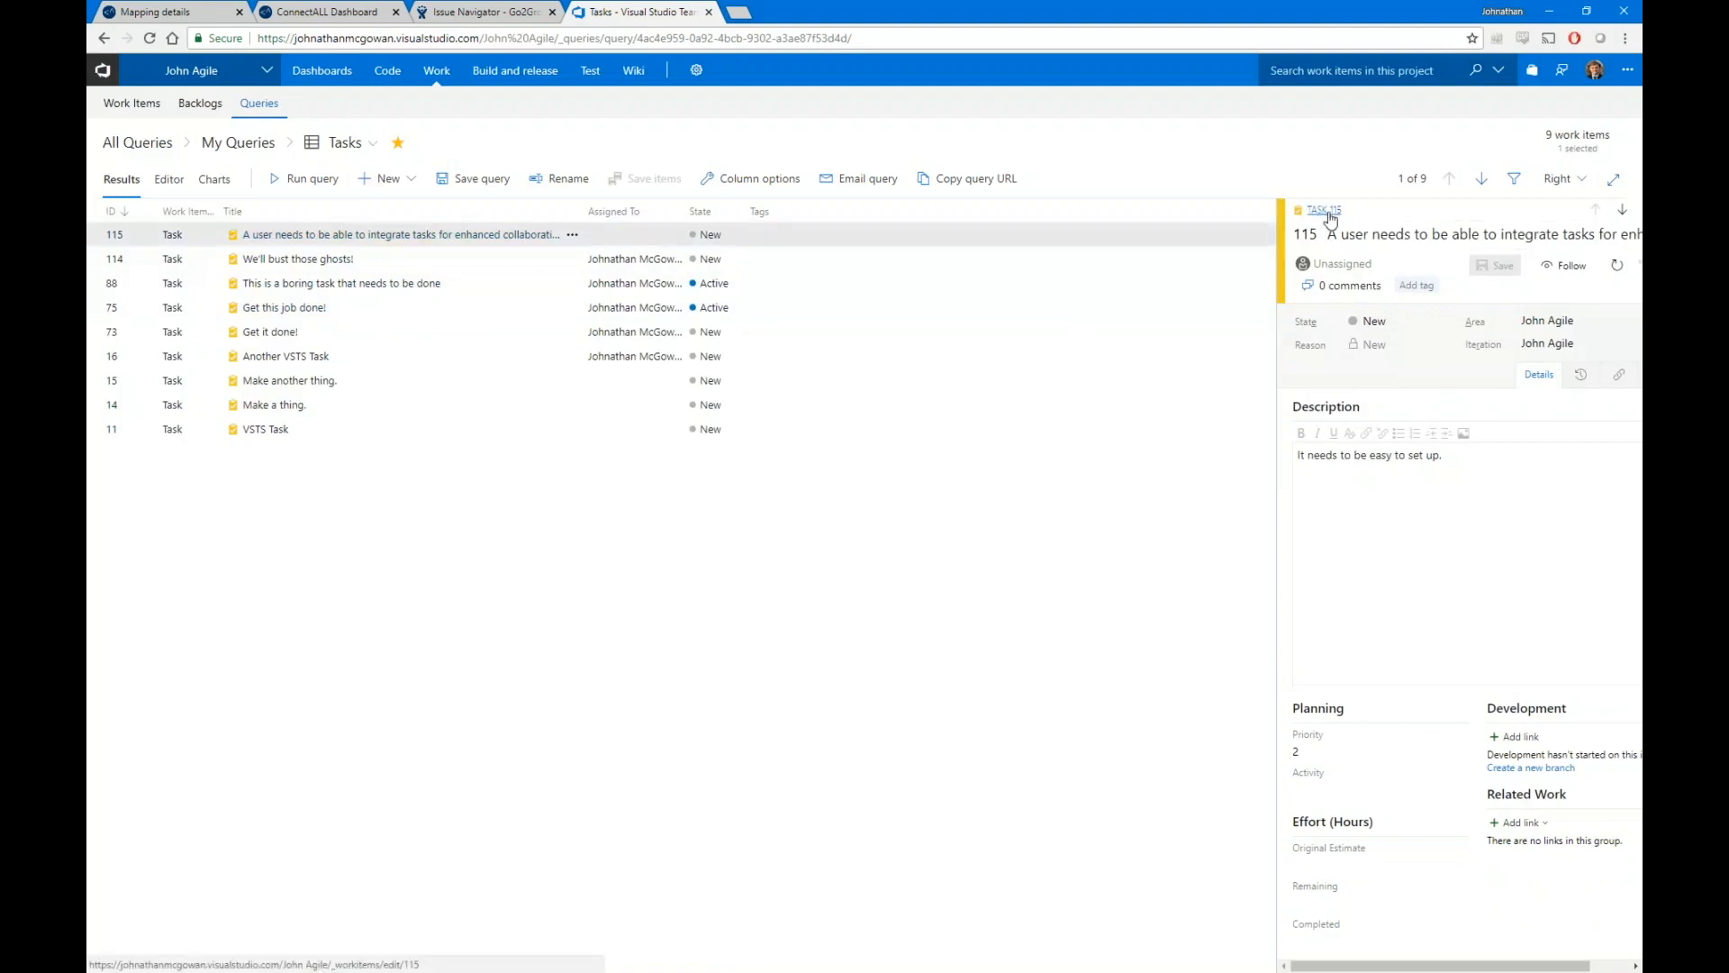
pyautogui.click(944, 557)
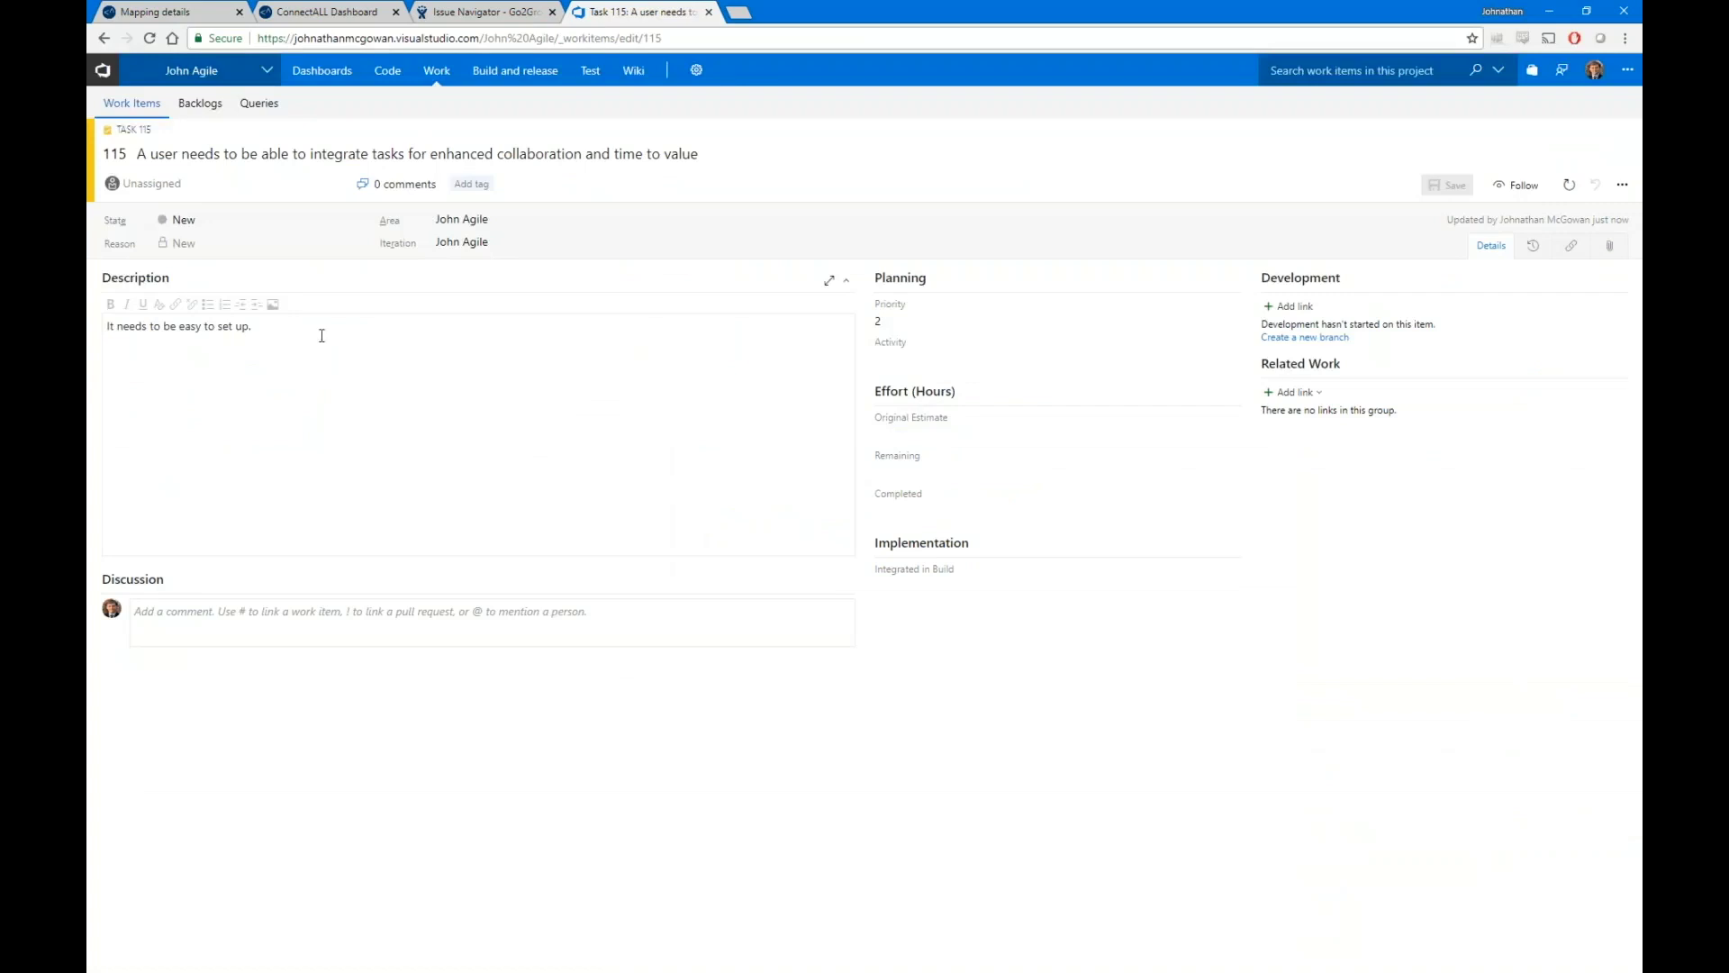
pyautogui.click(1232, 322)
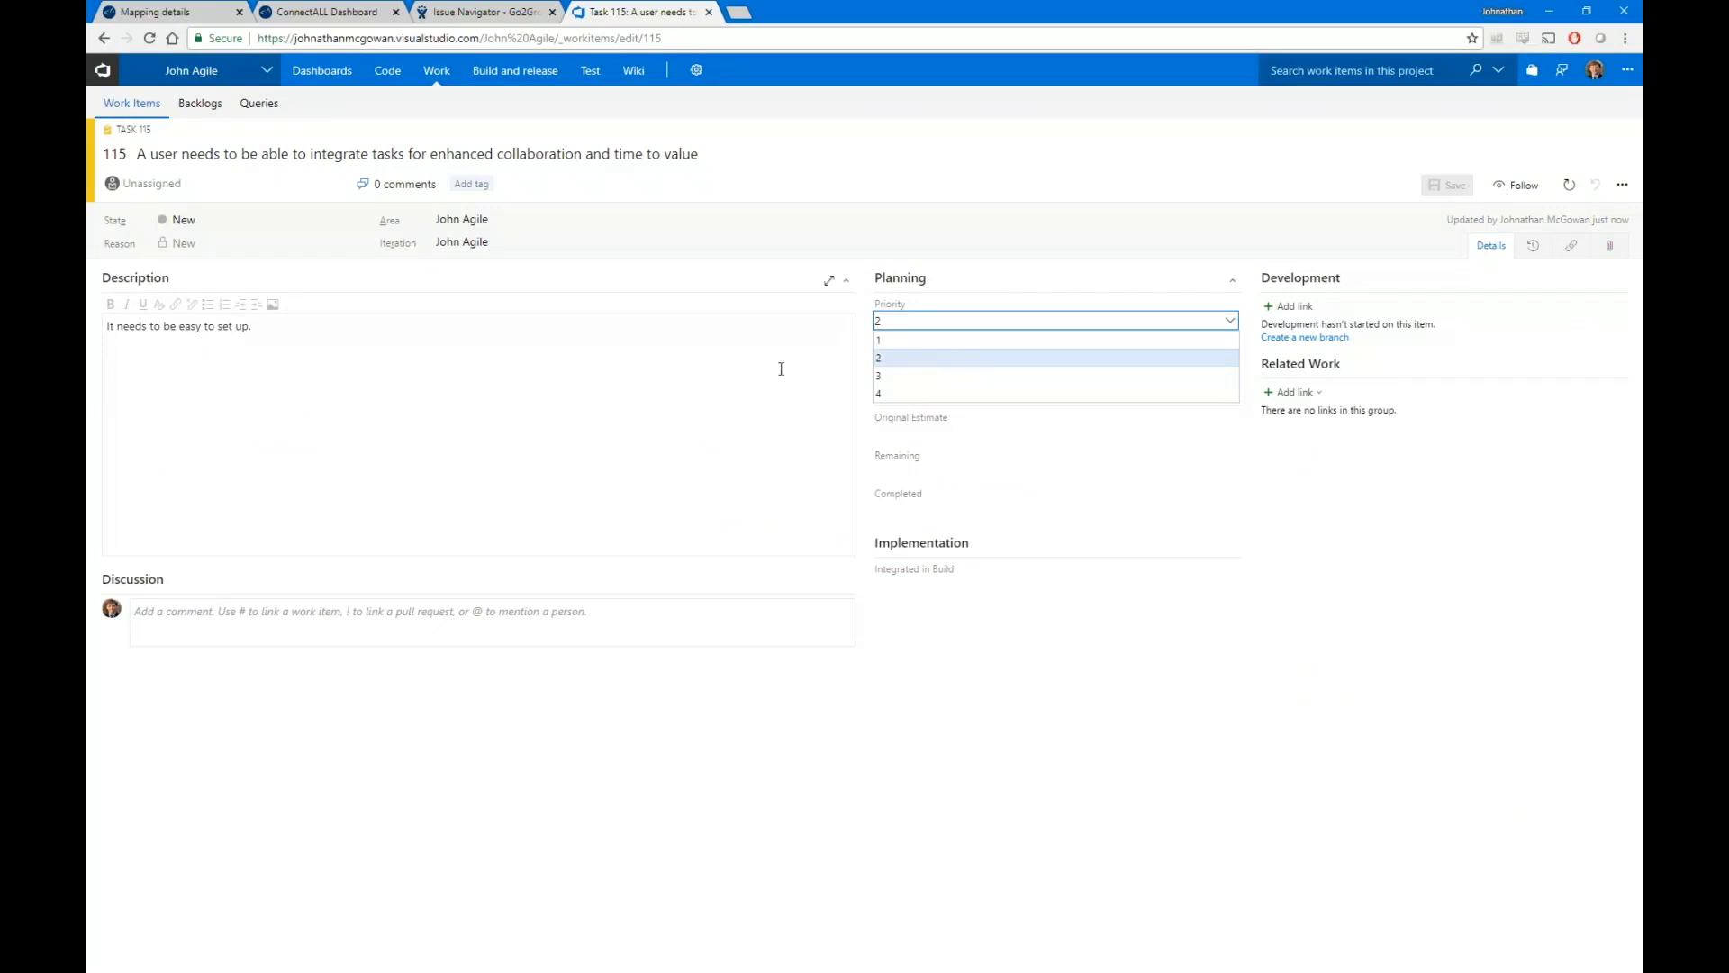
pyautogui.click(630, 414)
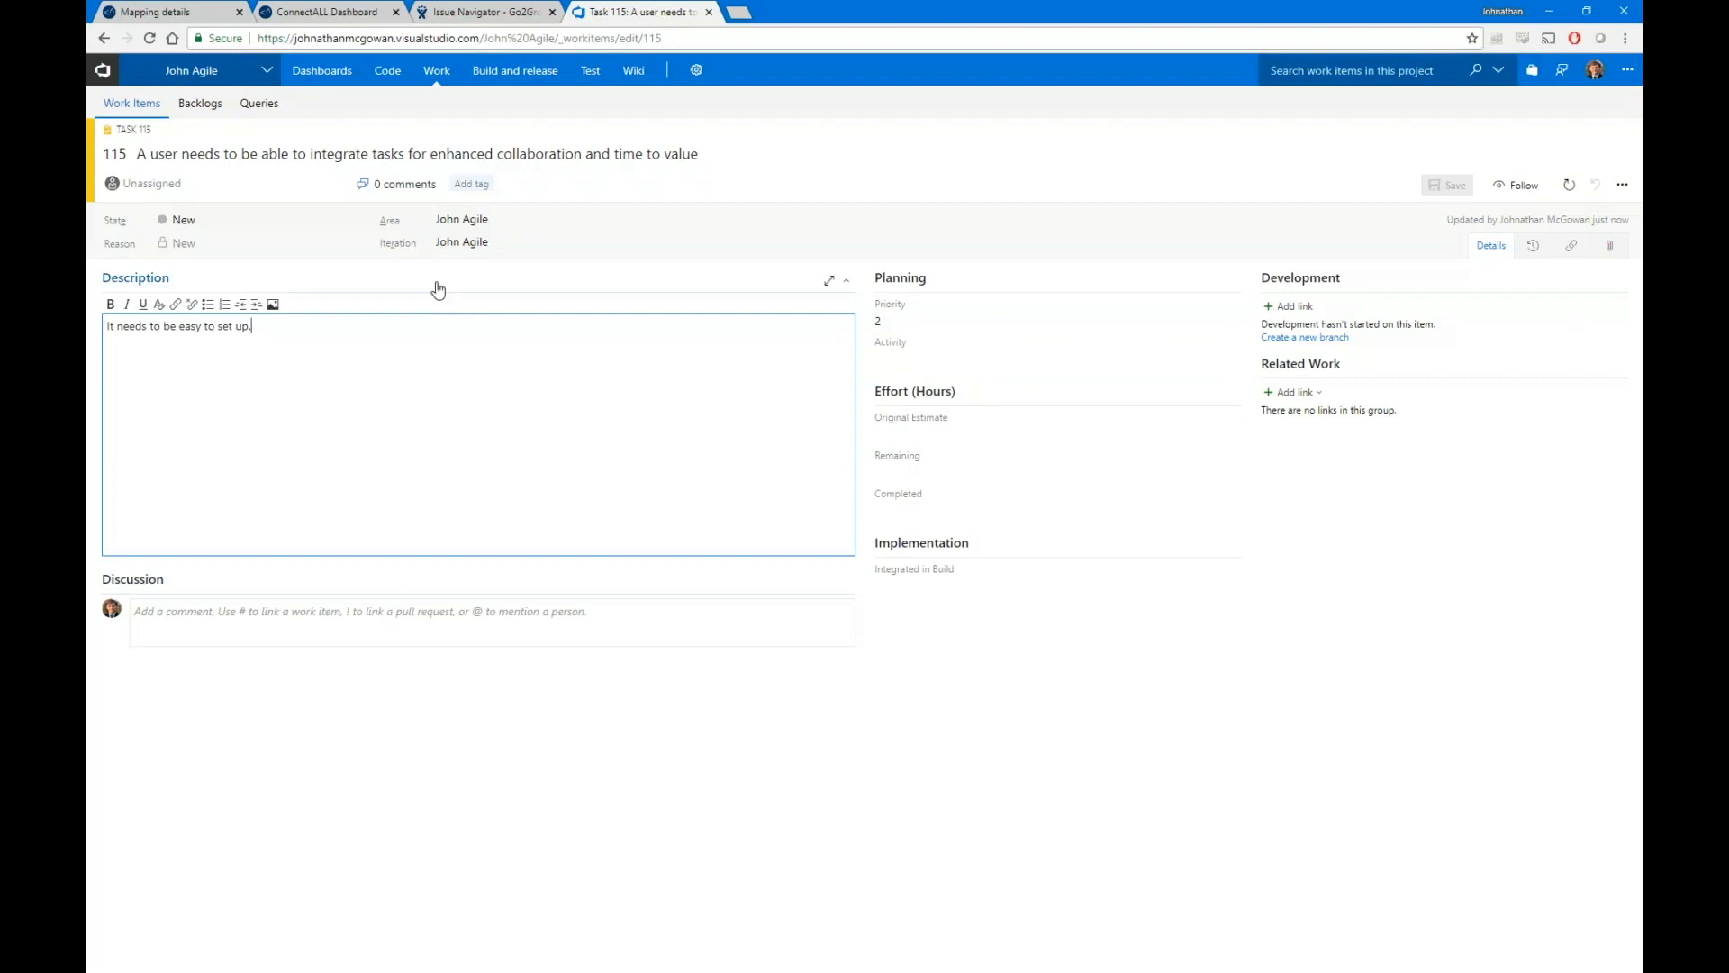
# Set task 115's state to Active and save it with the comment "I can get to work on investigating ConnectALL.".
pyautogui.click(359, 221)
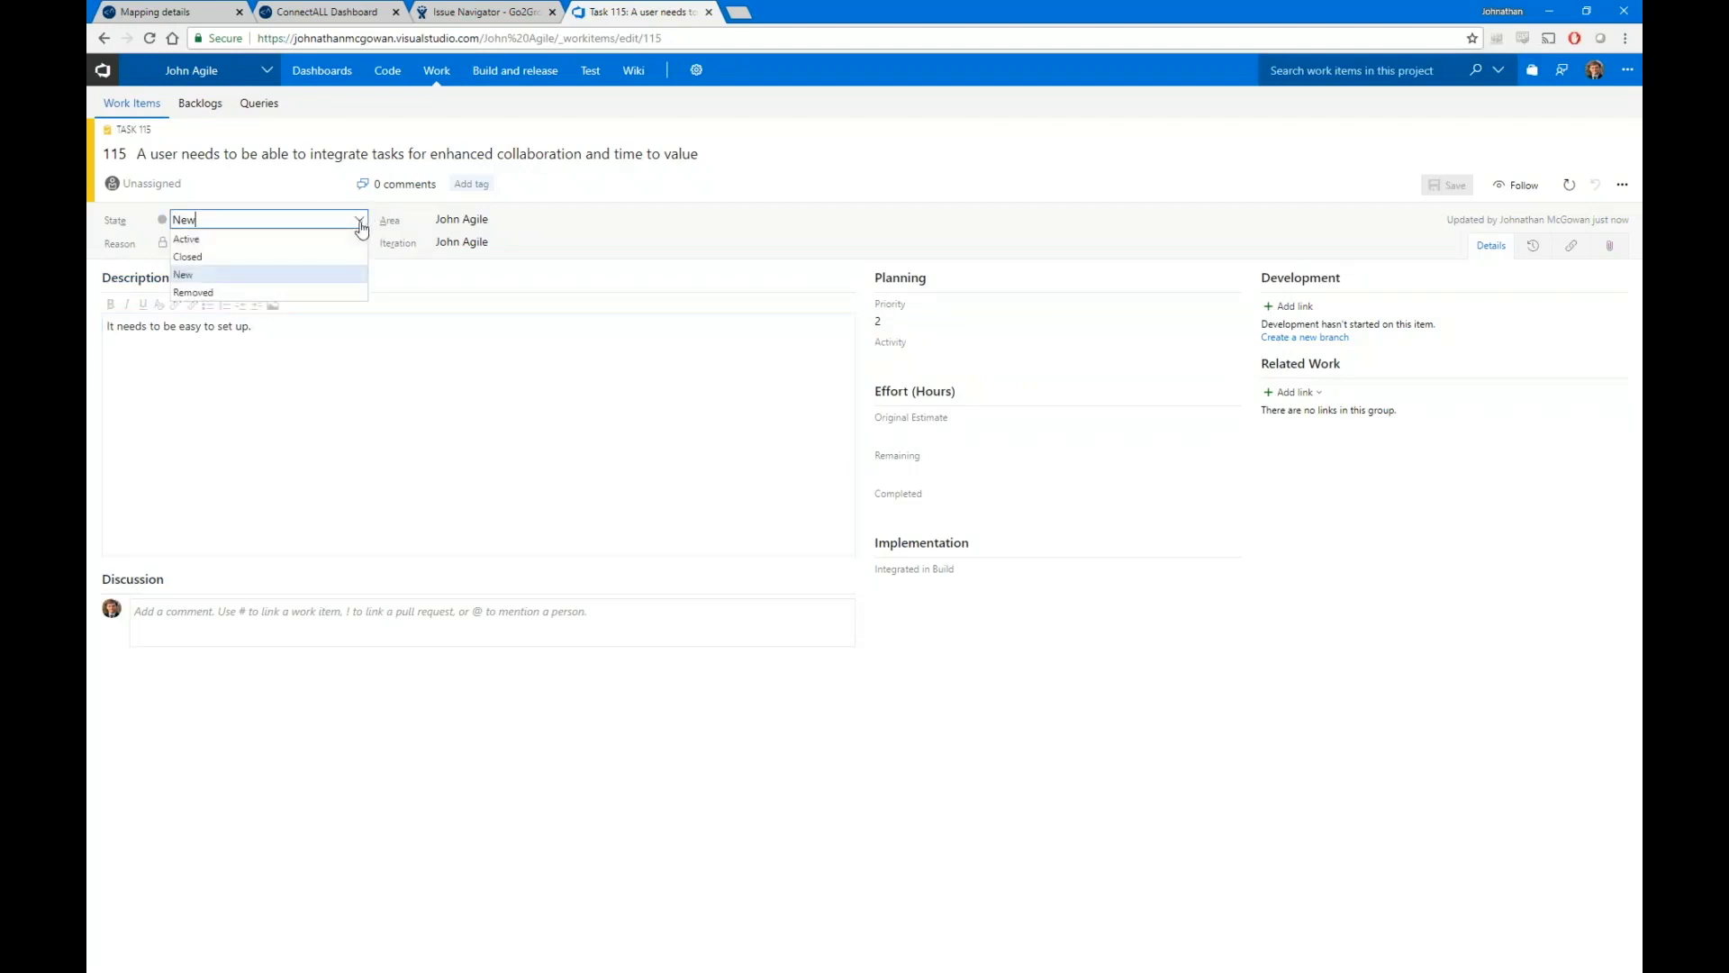
pyautogui.click(193, 239)
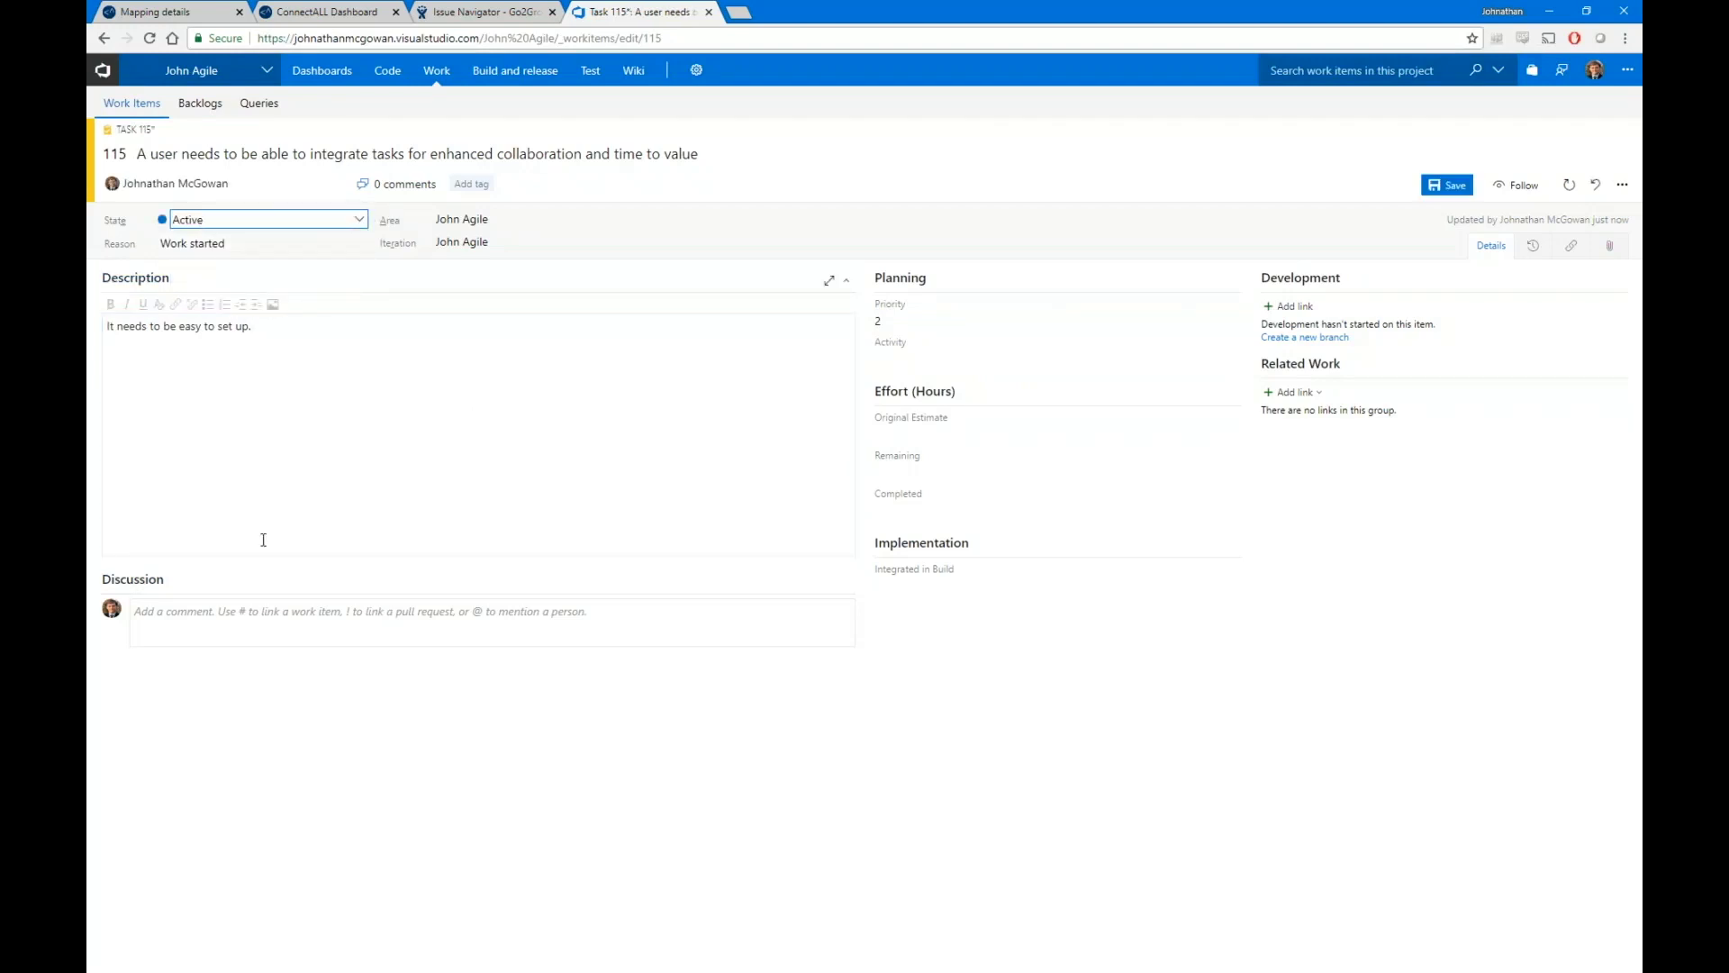
pyautogui.click(240, 624)
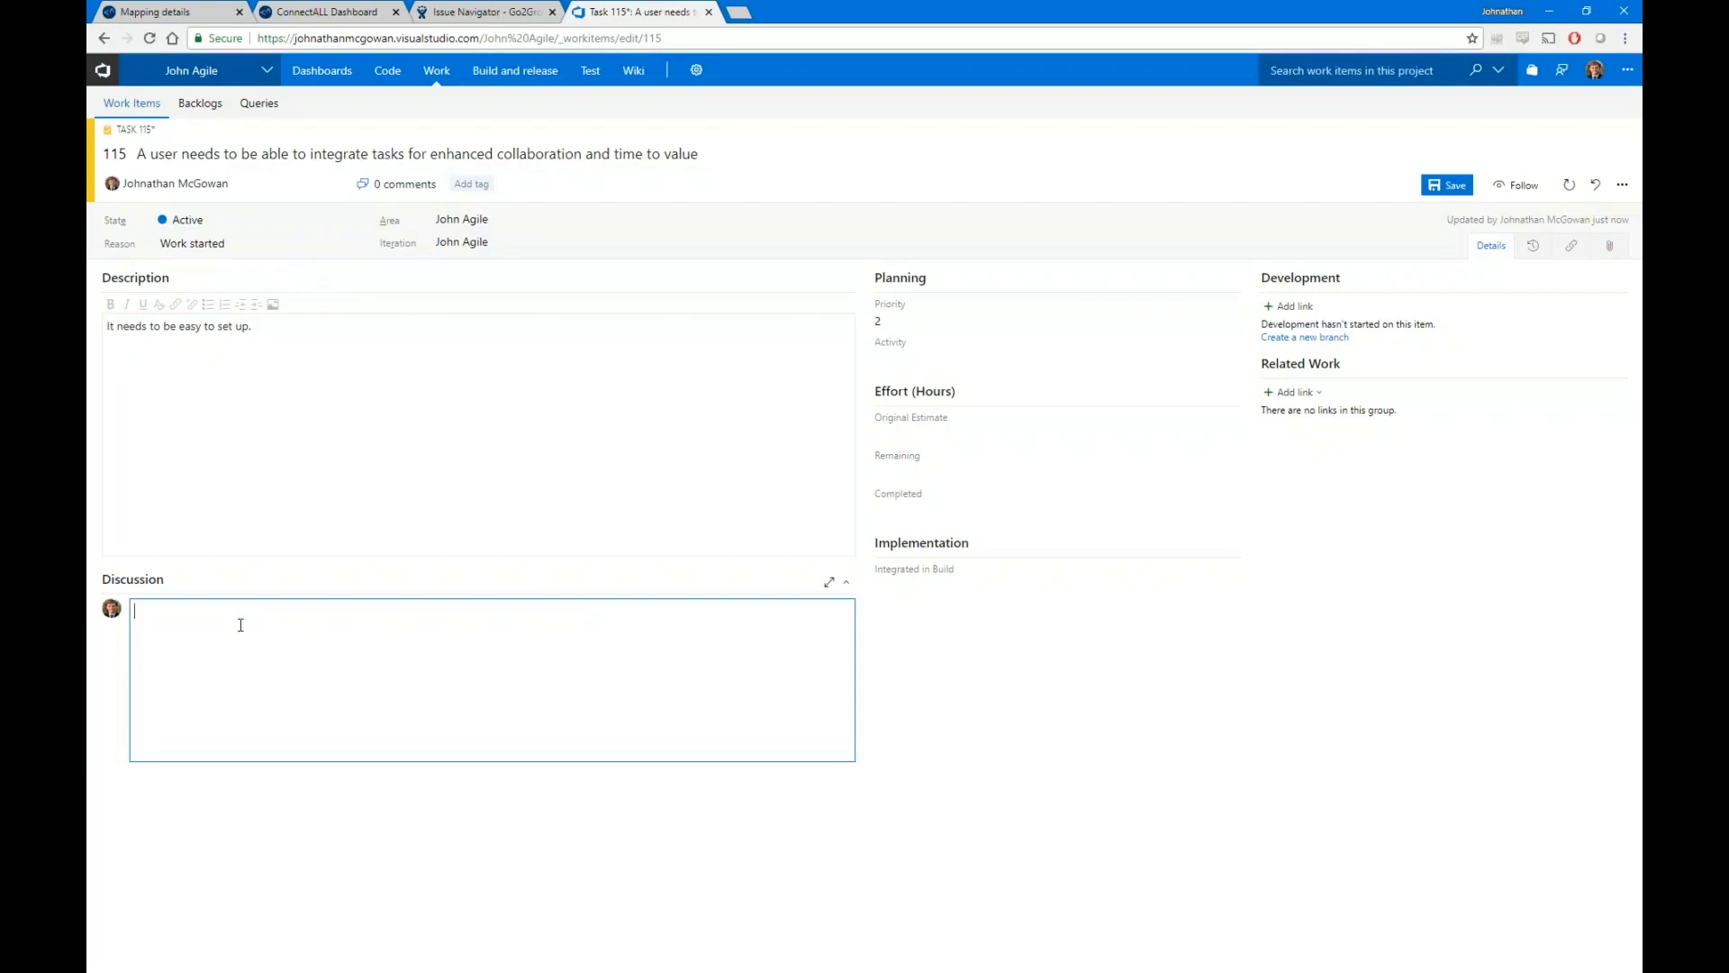
pyautogui.write('I can get to work on investigating ConnectALL.')
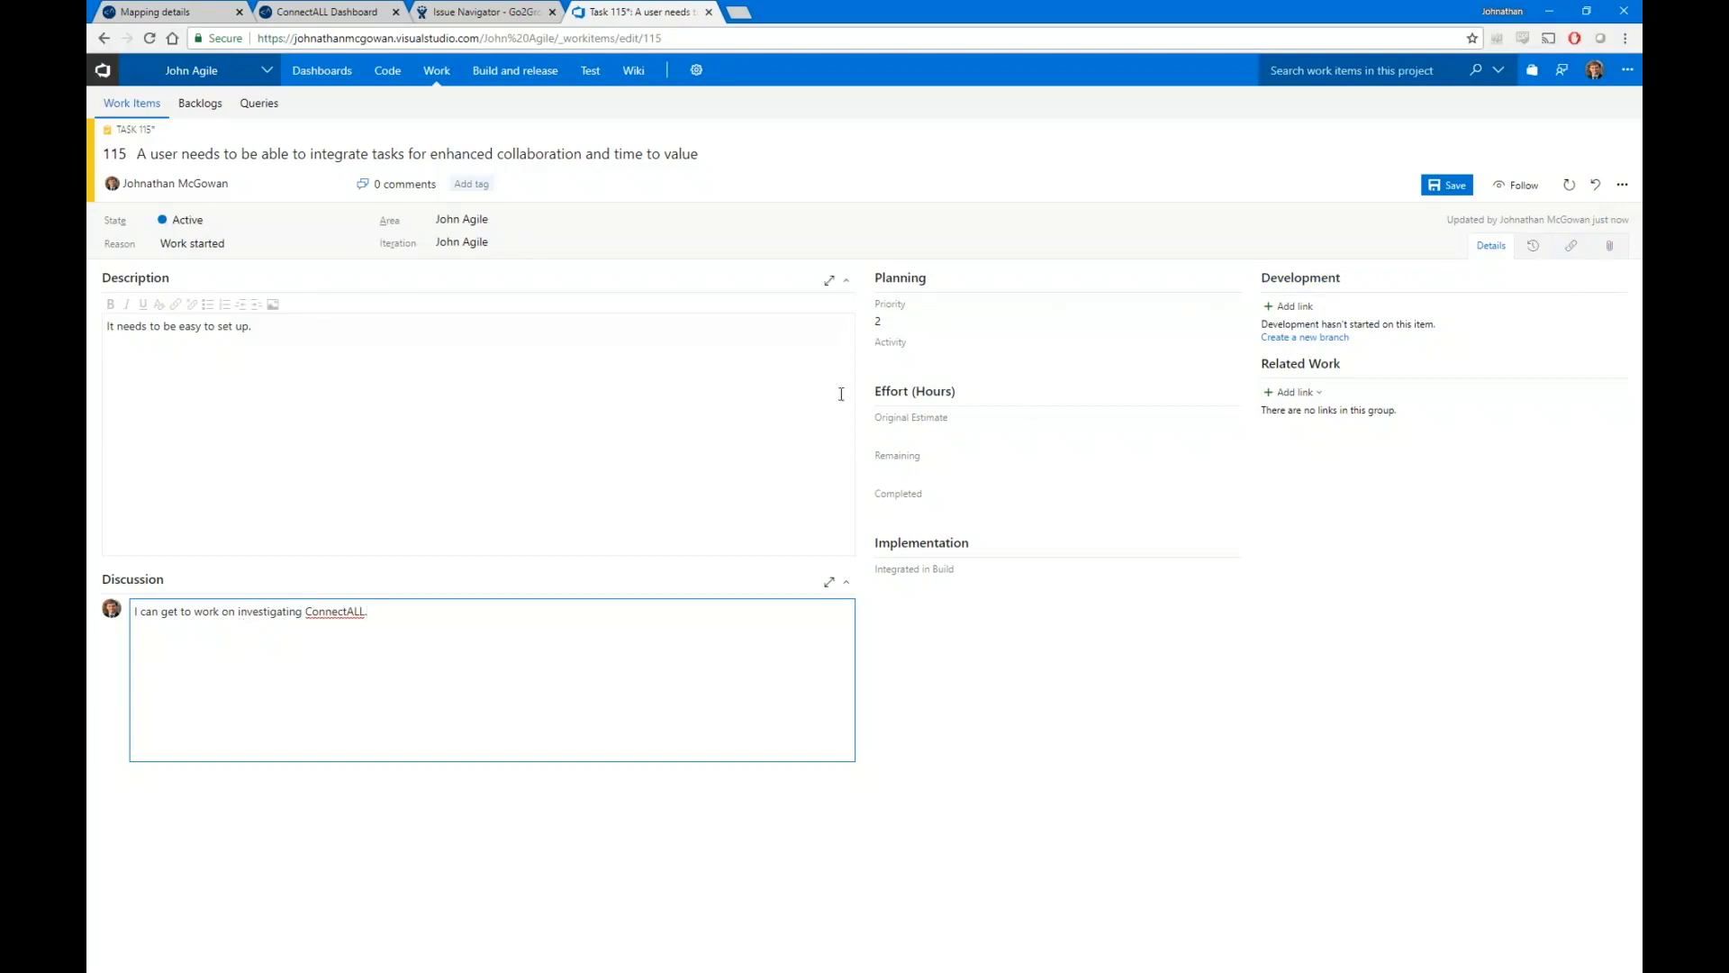
pyautogui.click(1426, 187)
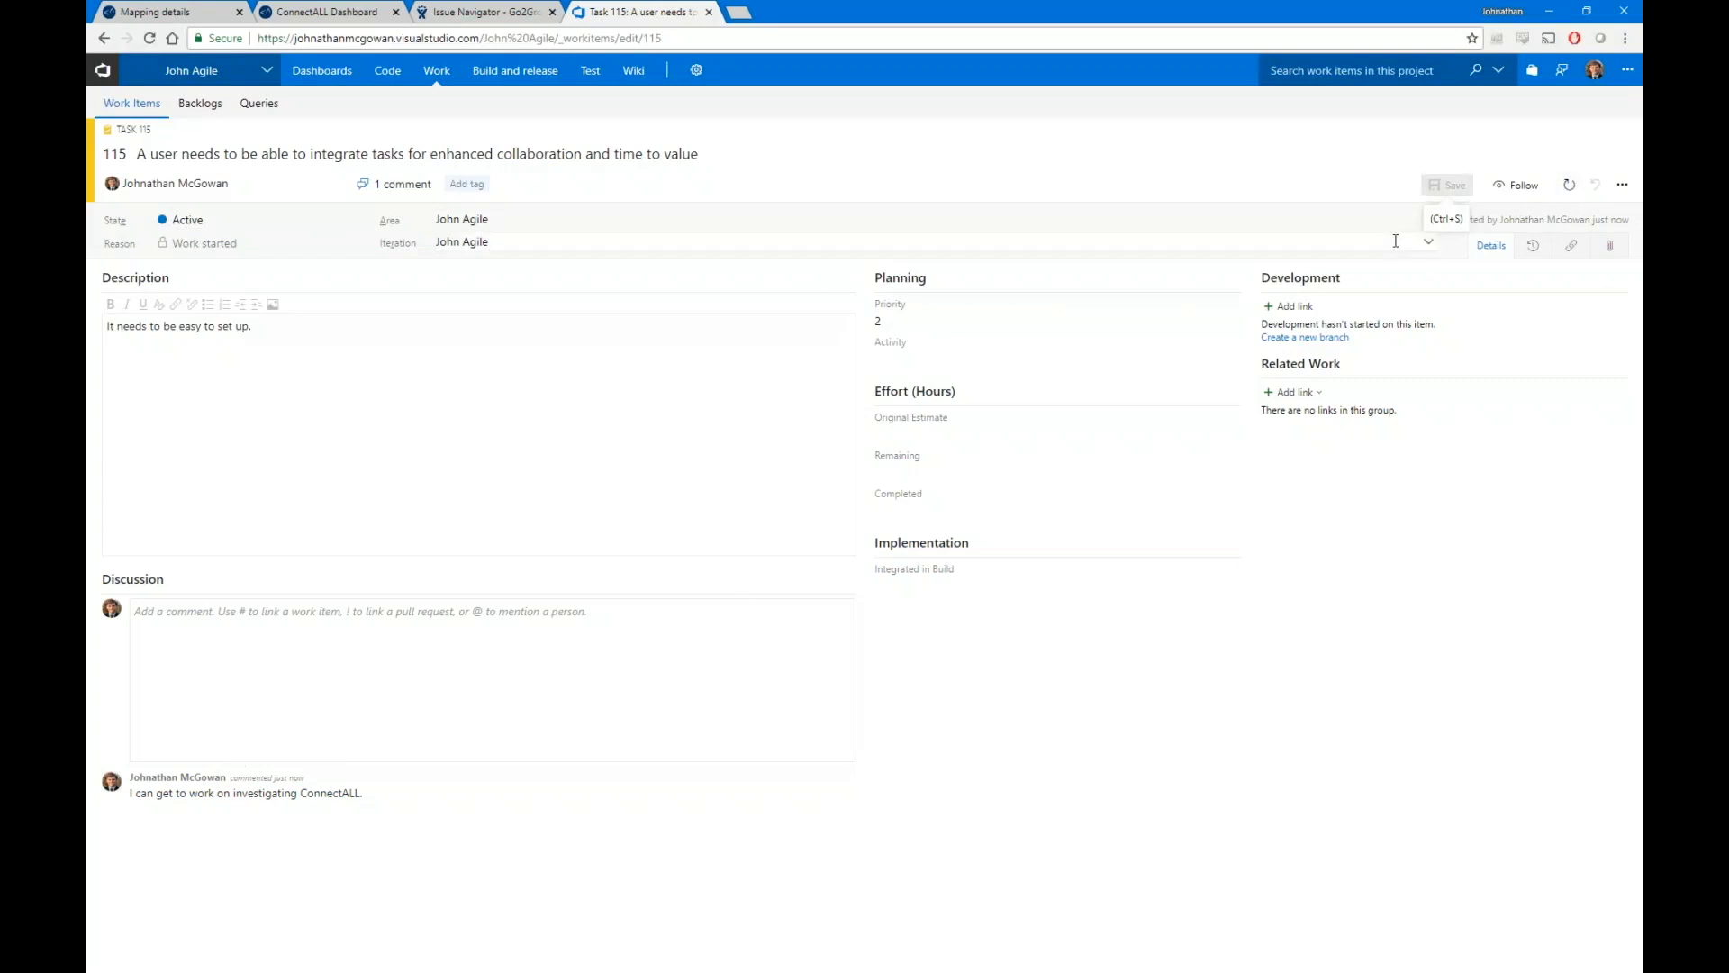
# Check the ConnectALL activity log, then refresh the Jira task list and examine the status and comment of JP-238.
pyautogui.click(345, 13)
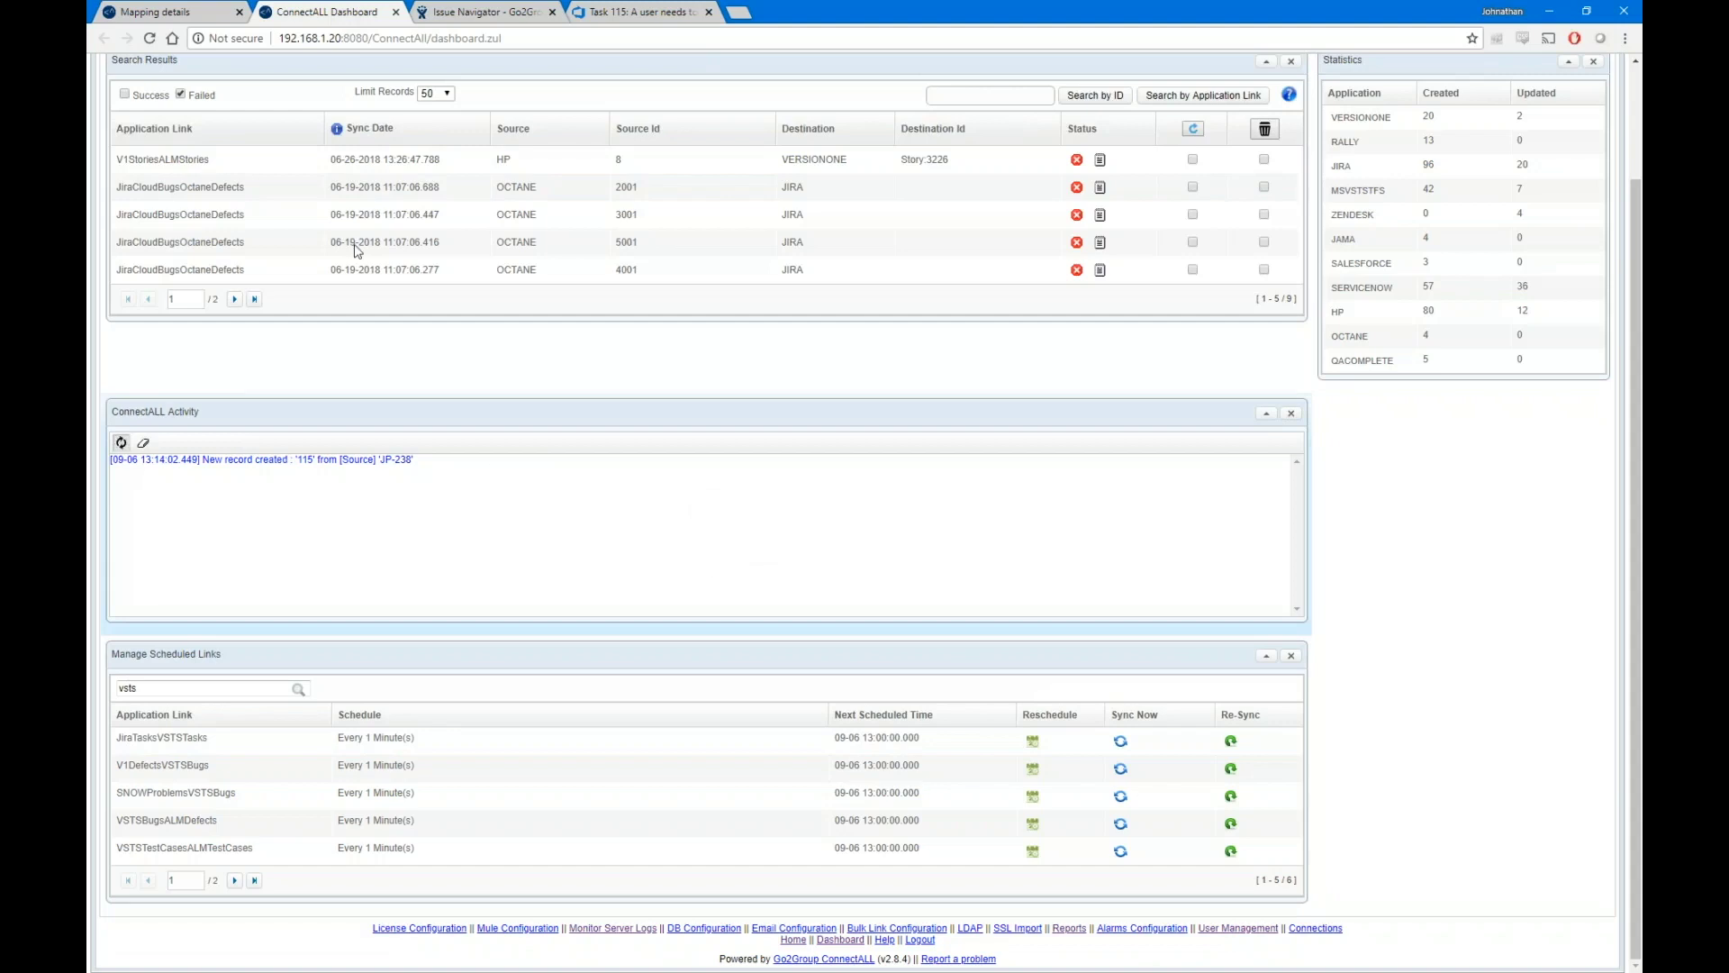
pyautogui.click(468, 11)
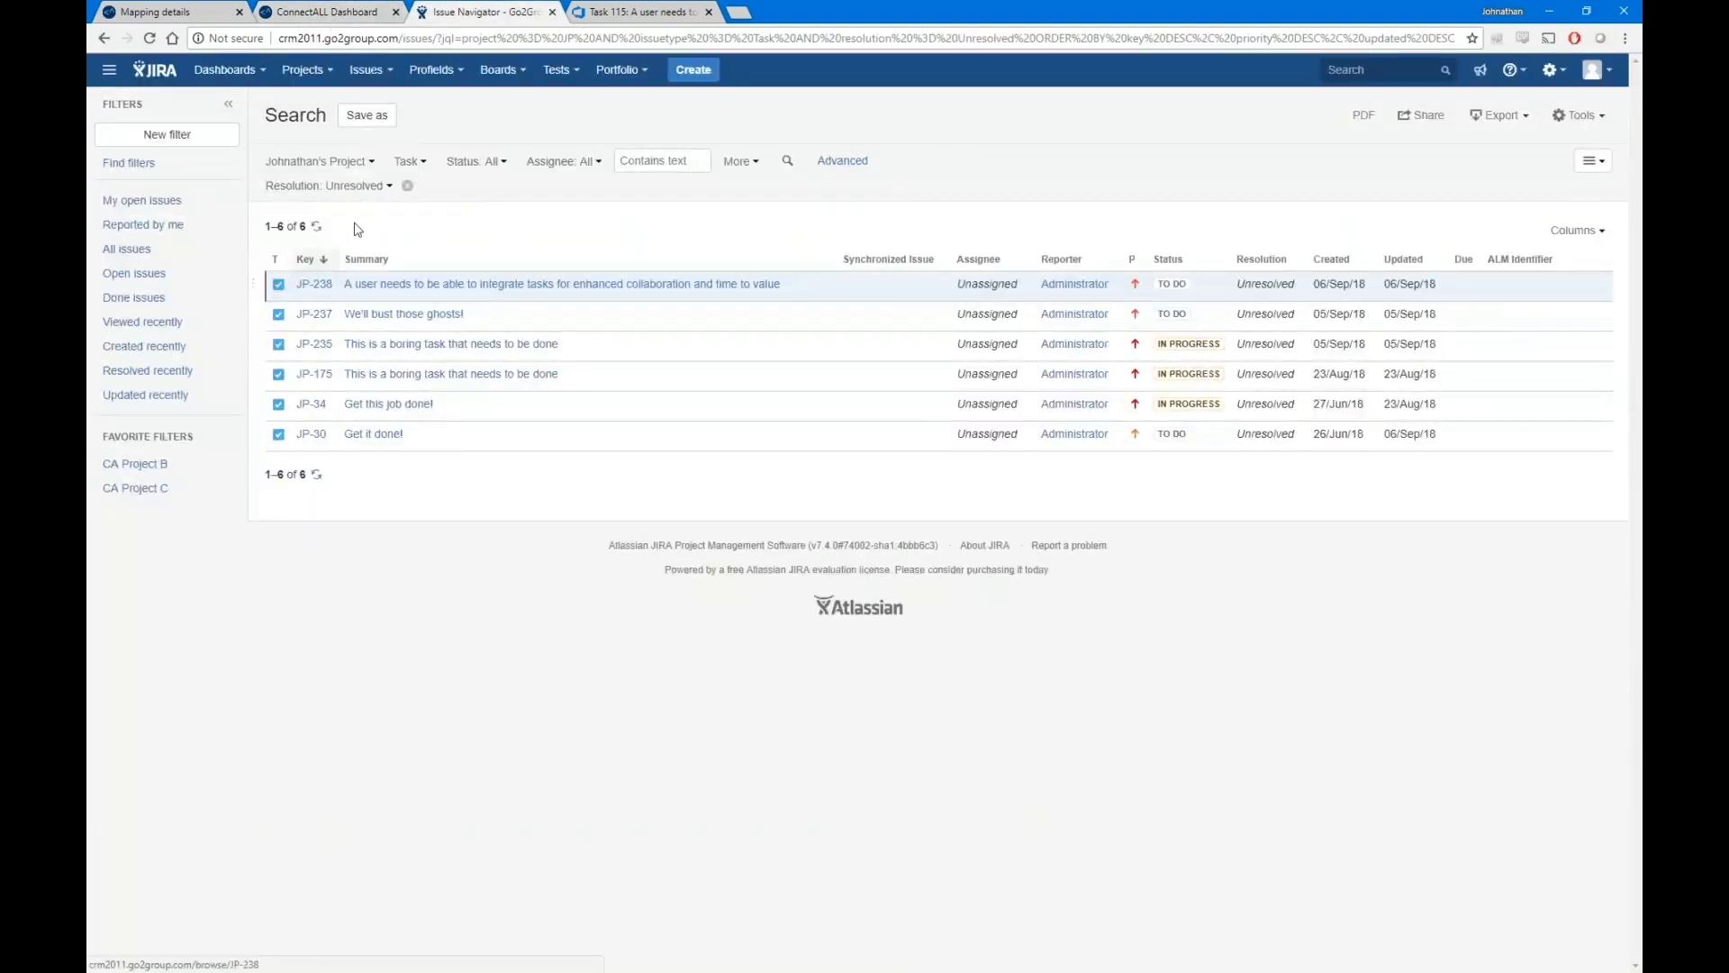
pyautogui.click(316, 226)
pyautogui.click(433, 285)
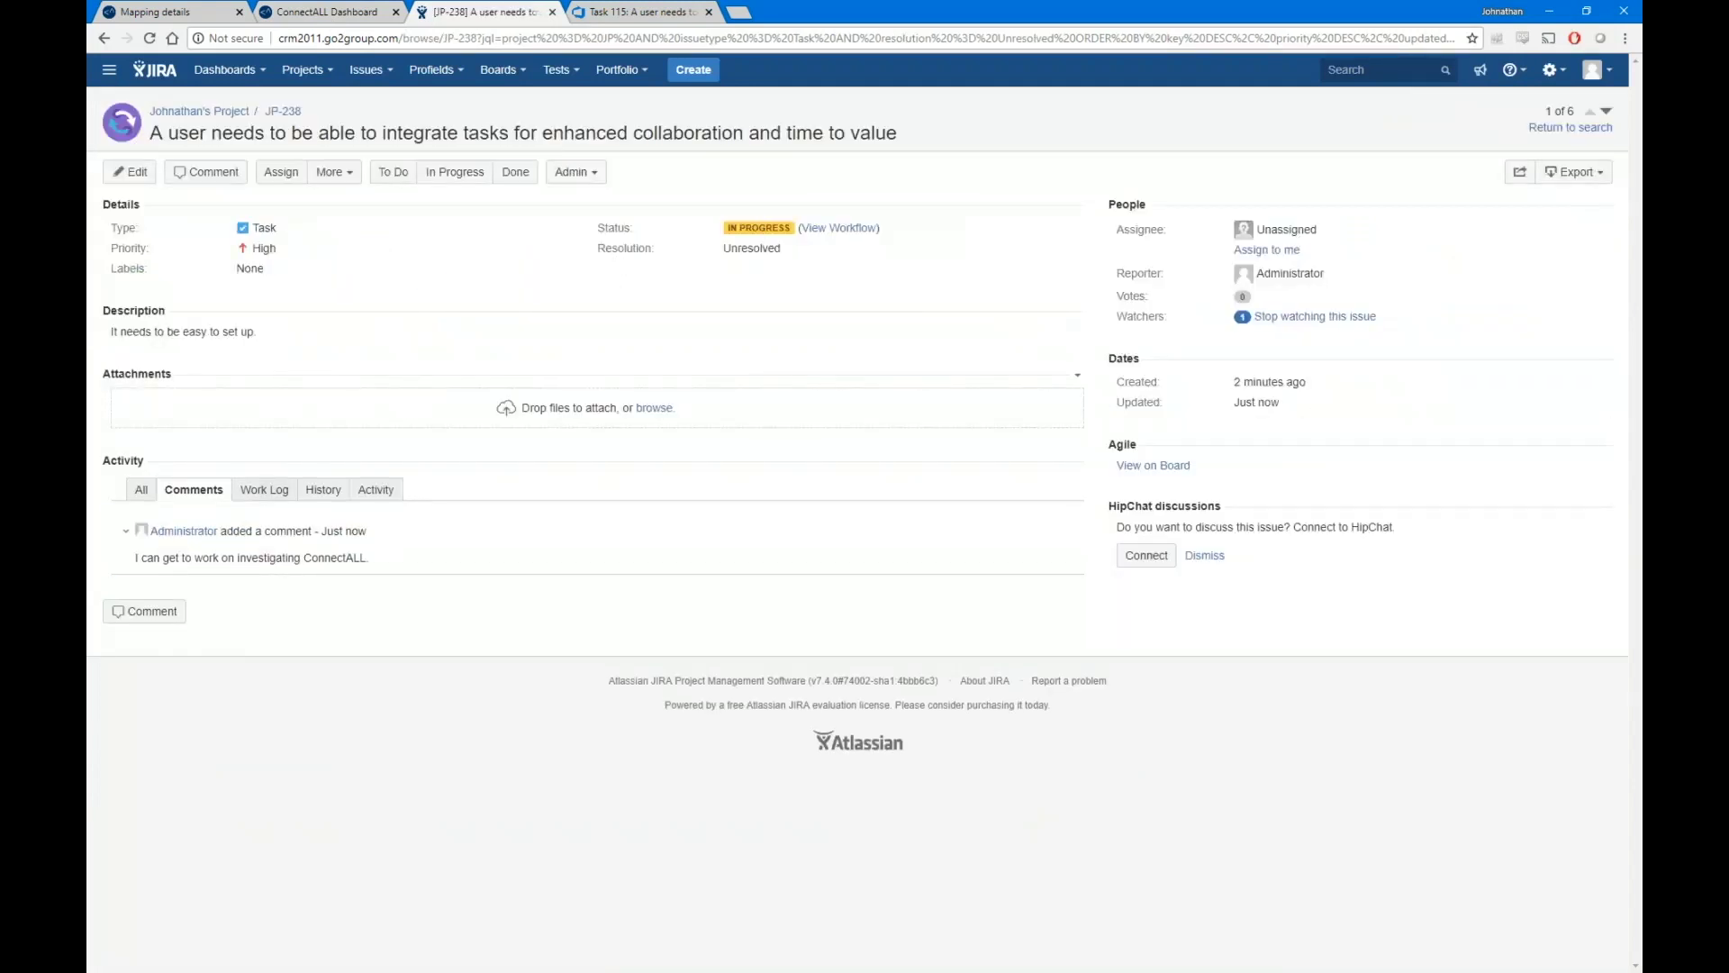
pyautogui.moveTo(150, 560); pyautogui.dragTo(365, 558)
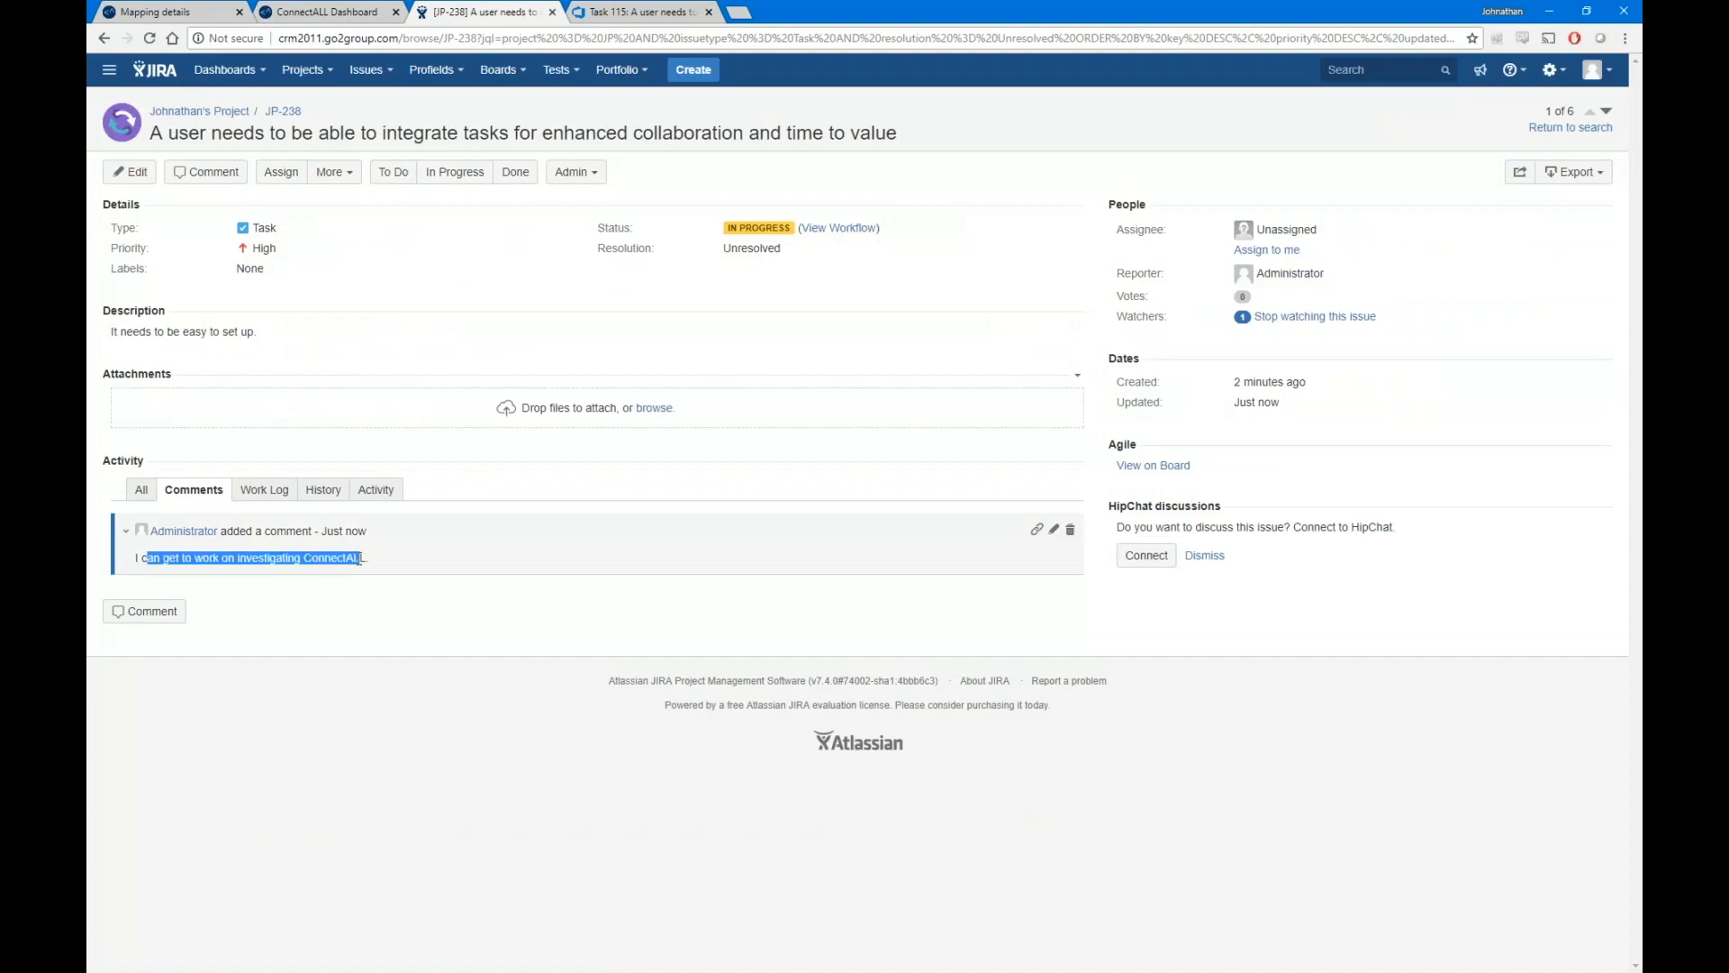
pyautogui.click(359, 559)
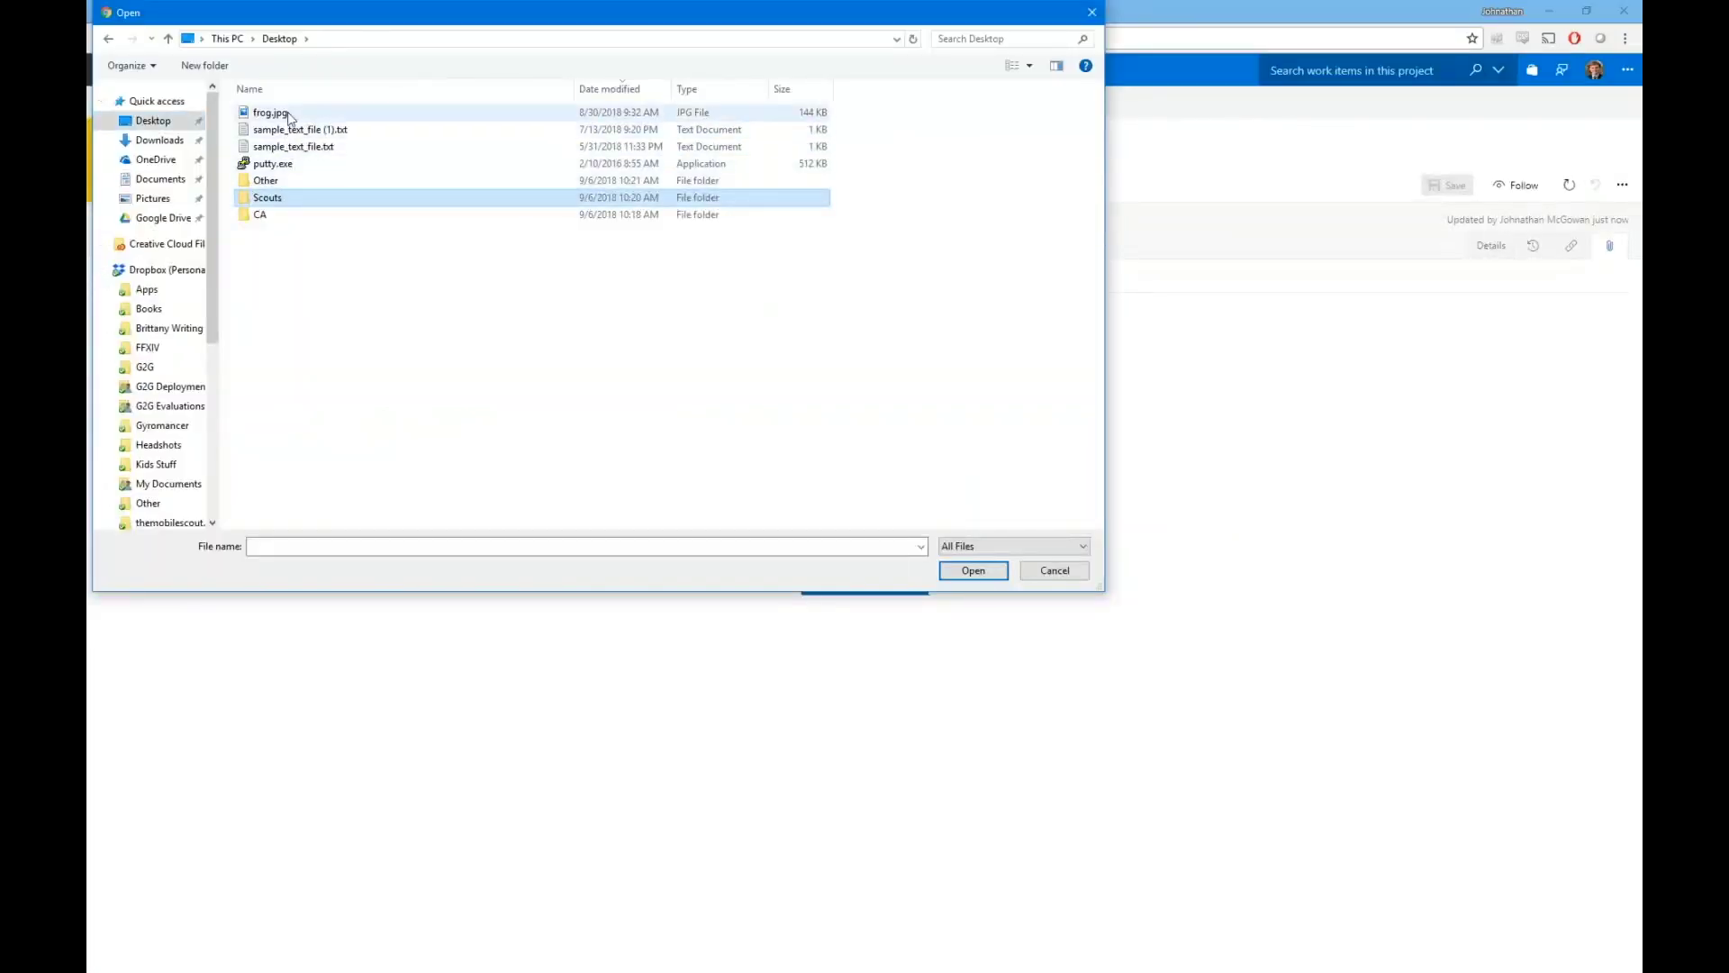
# Attach frog.jpg from the Desktop to task 115 in Visual Studio Team Services and preview the image.
pyautogui.click(288, 114)
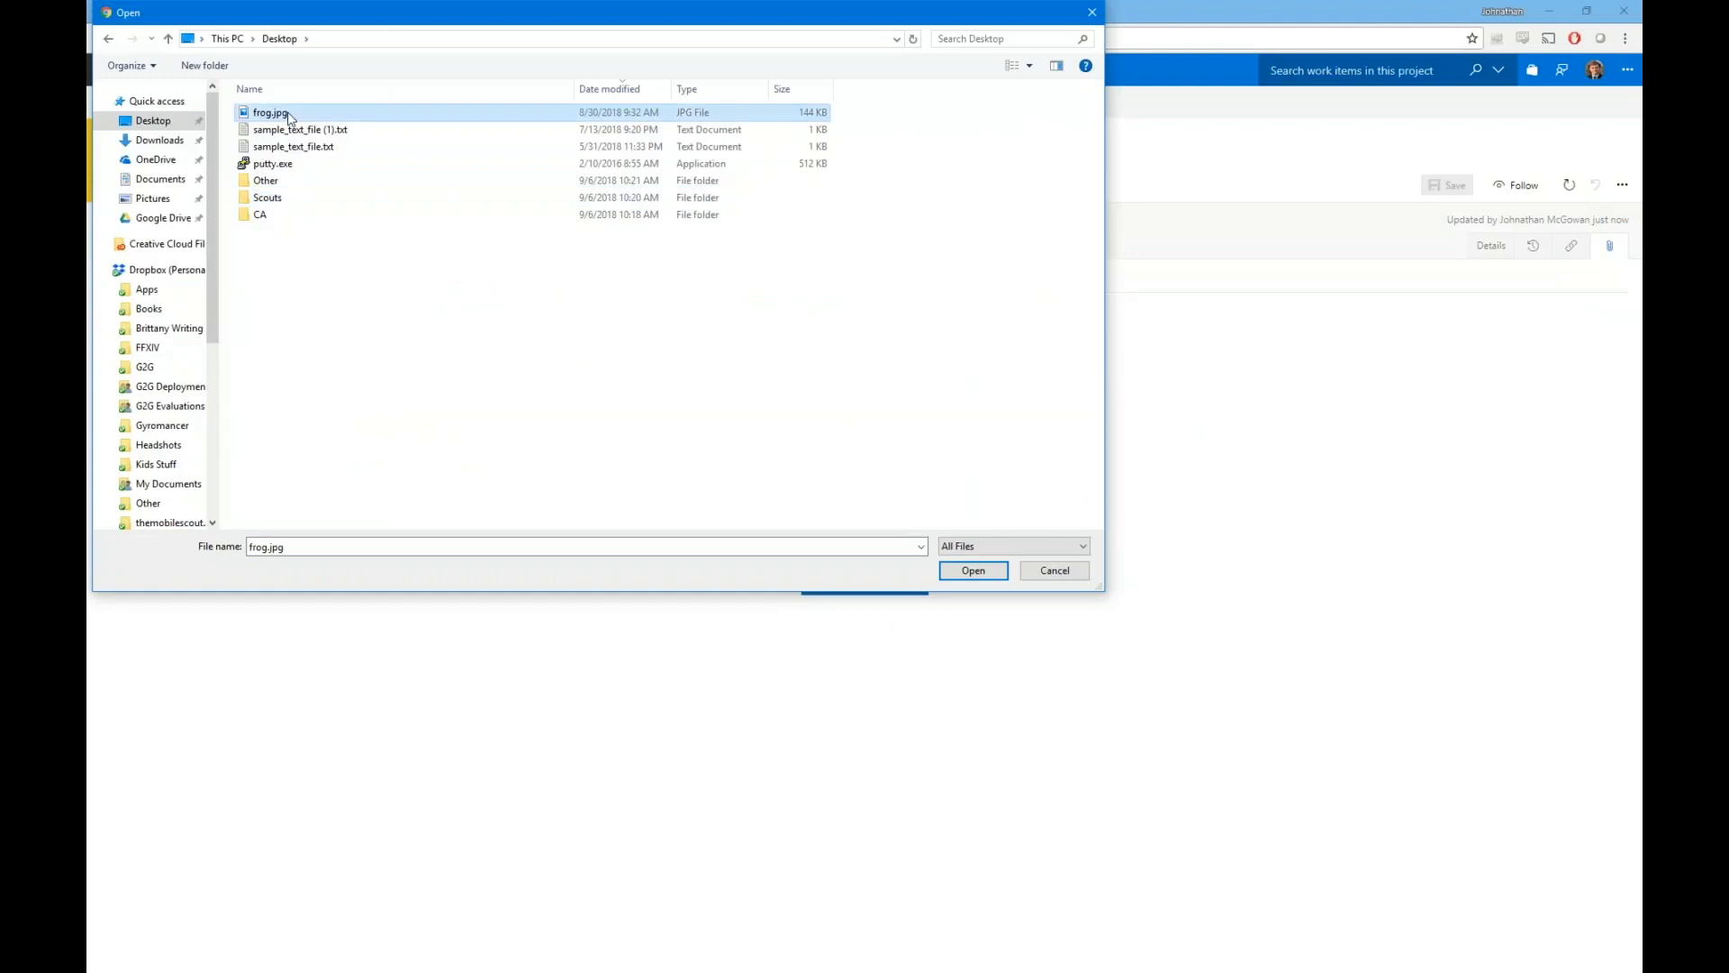
pyautogui.doubleClick(288, 114)
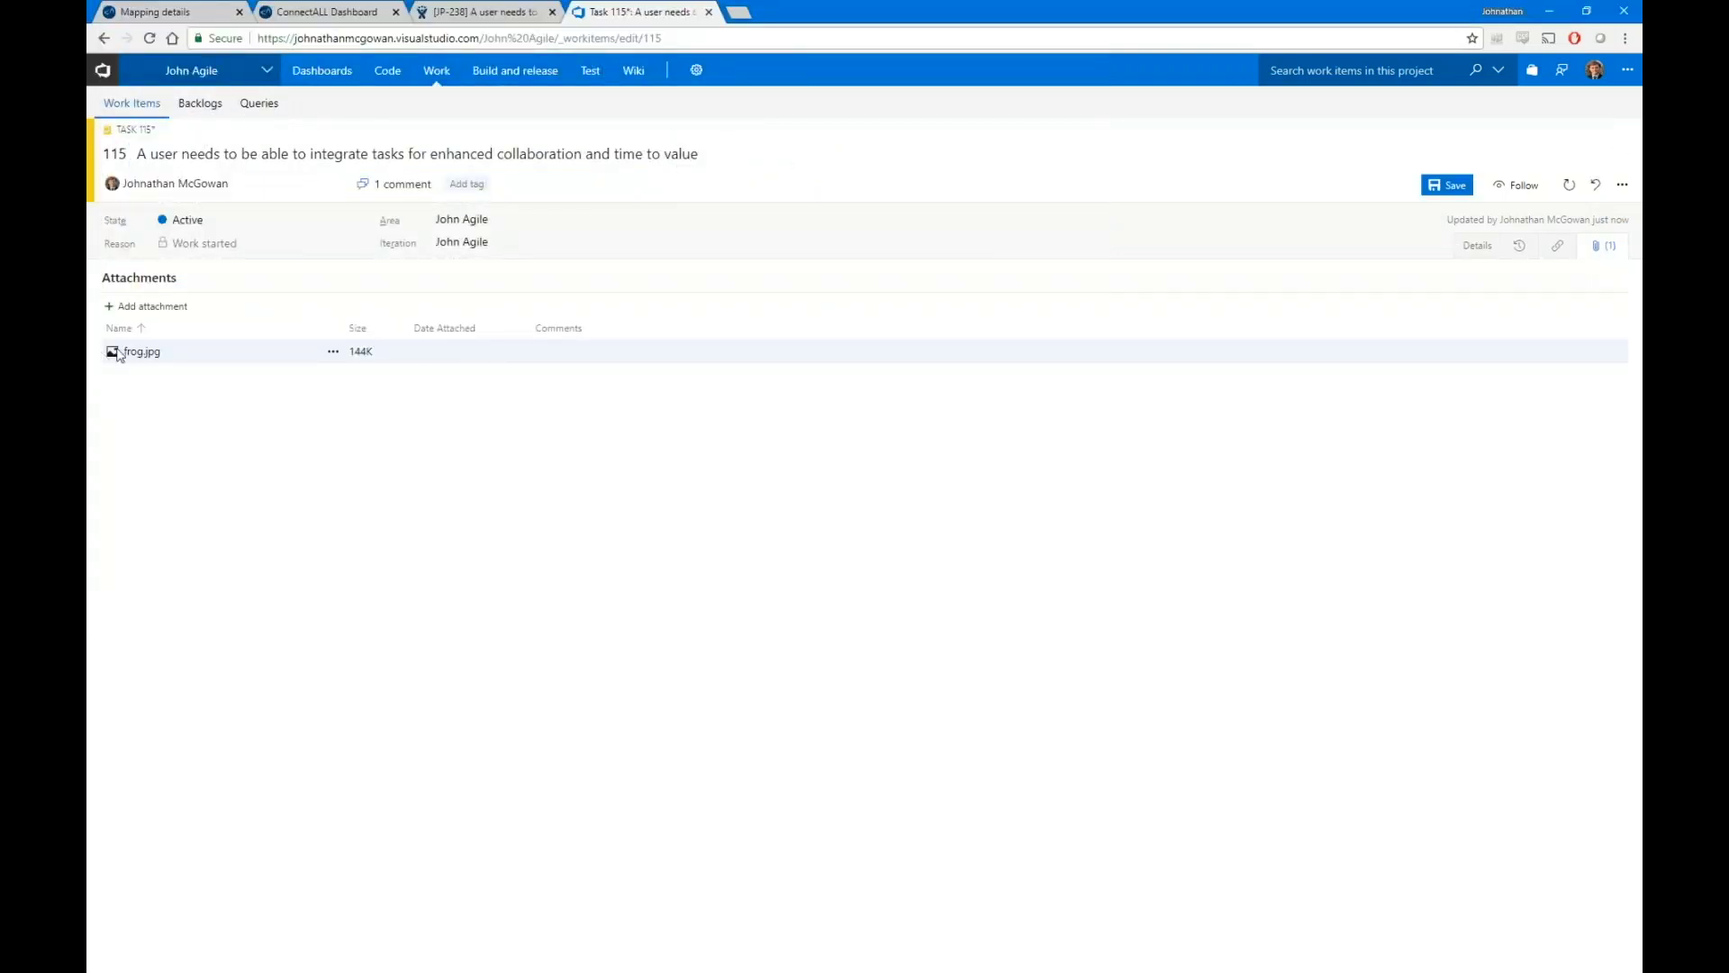
pyautogui.click(141, 354)
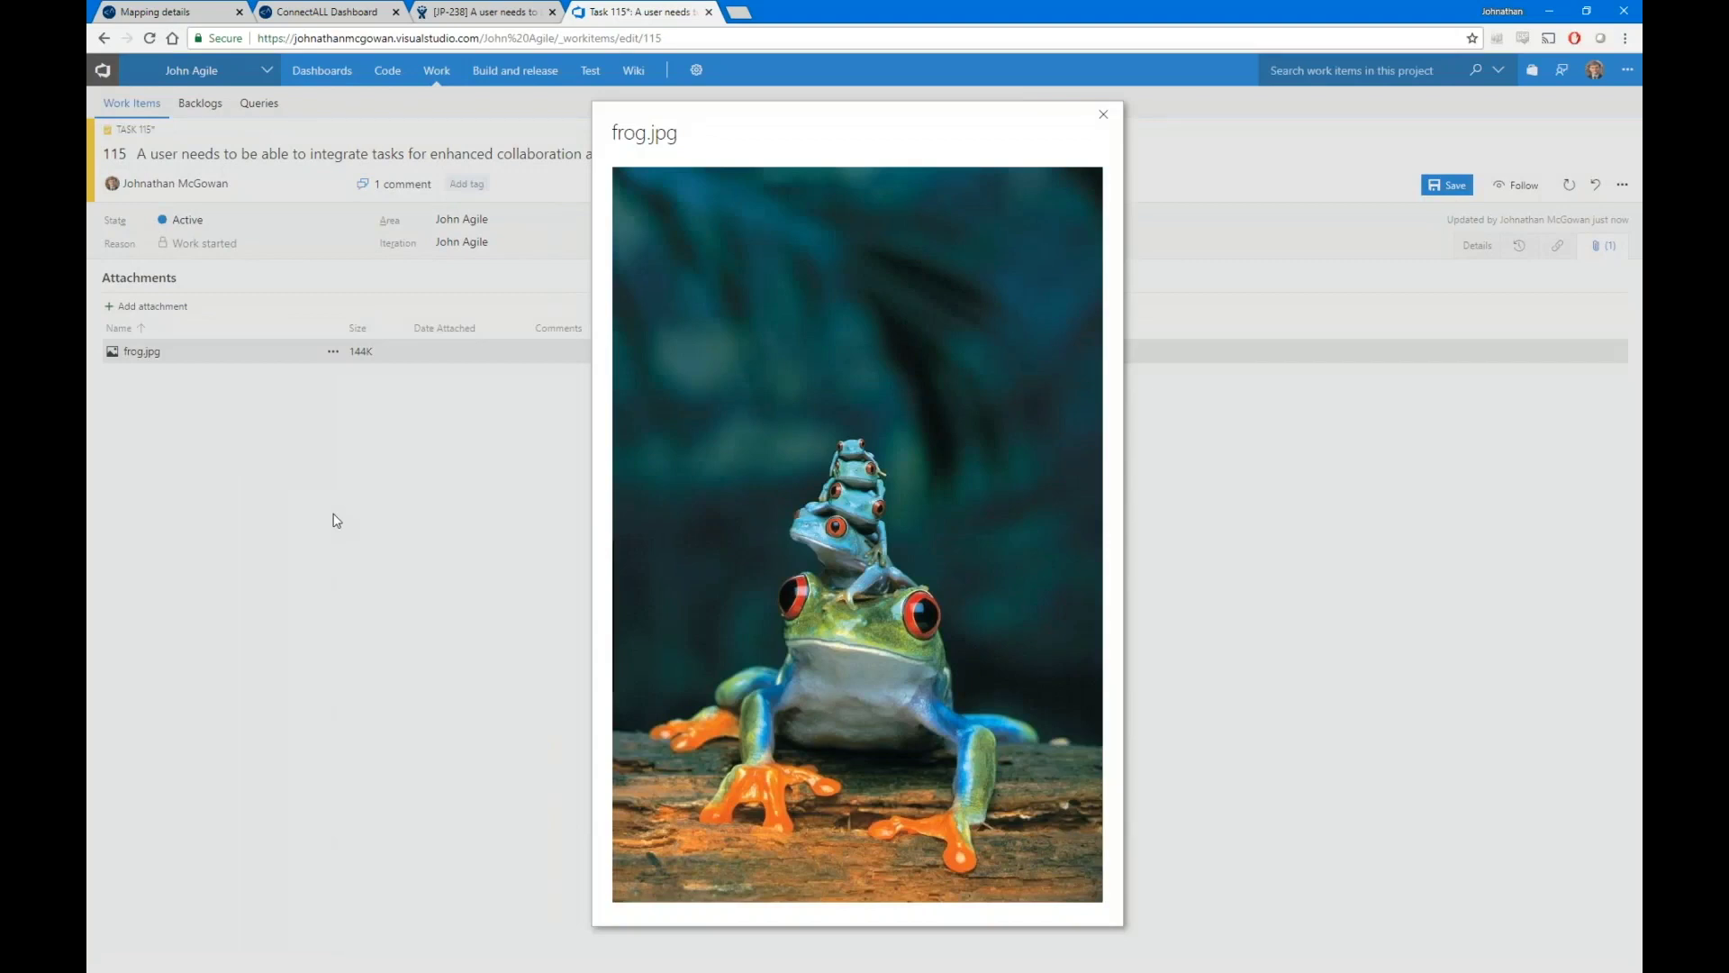
# Close the image preview and save task 115 in Visual Studio Team Services with its frog.jpg attachment.
pyautogui.click(1103, 114)
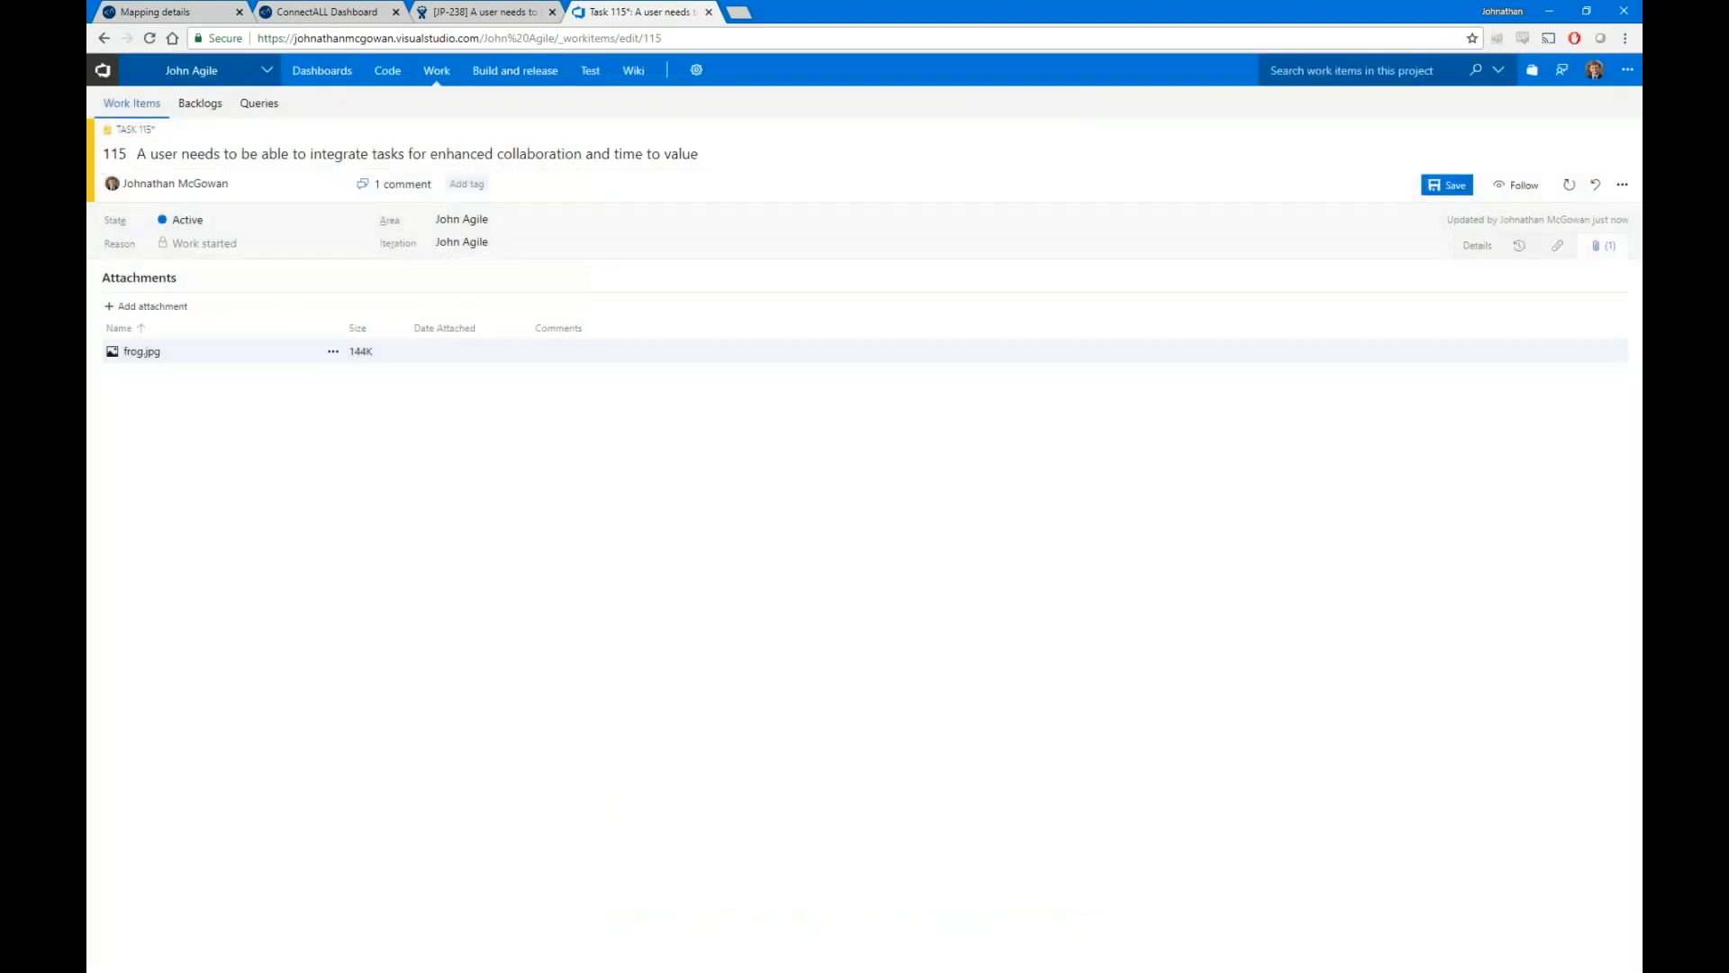
pyautogui.click(474, 15)
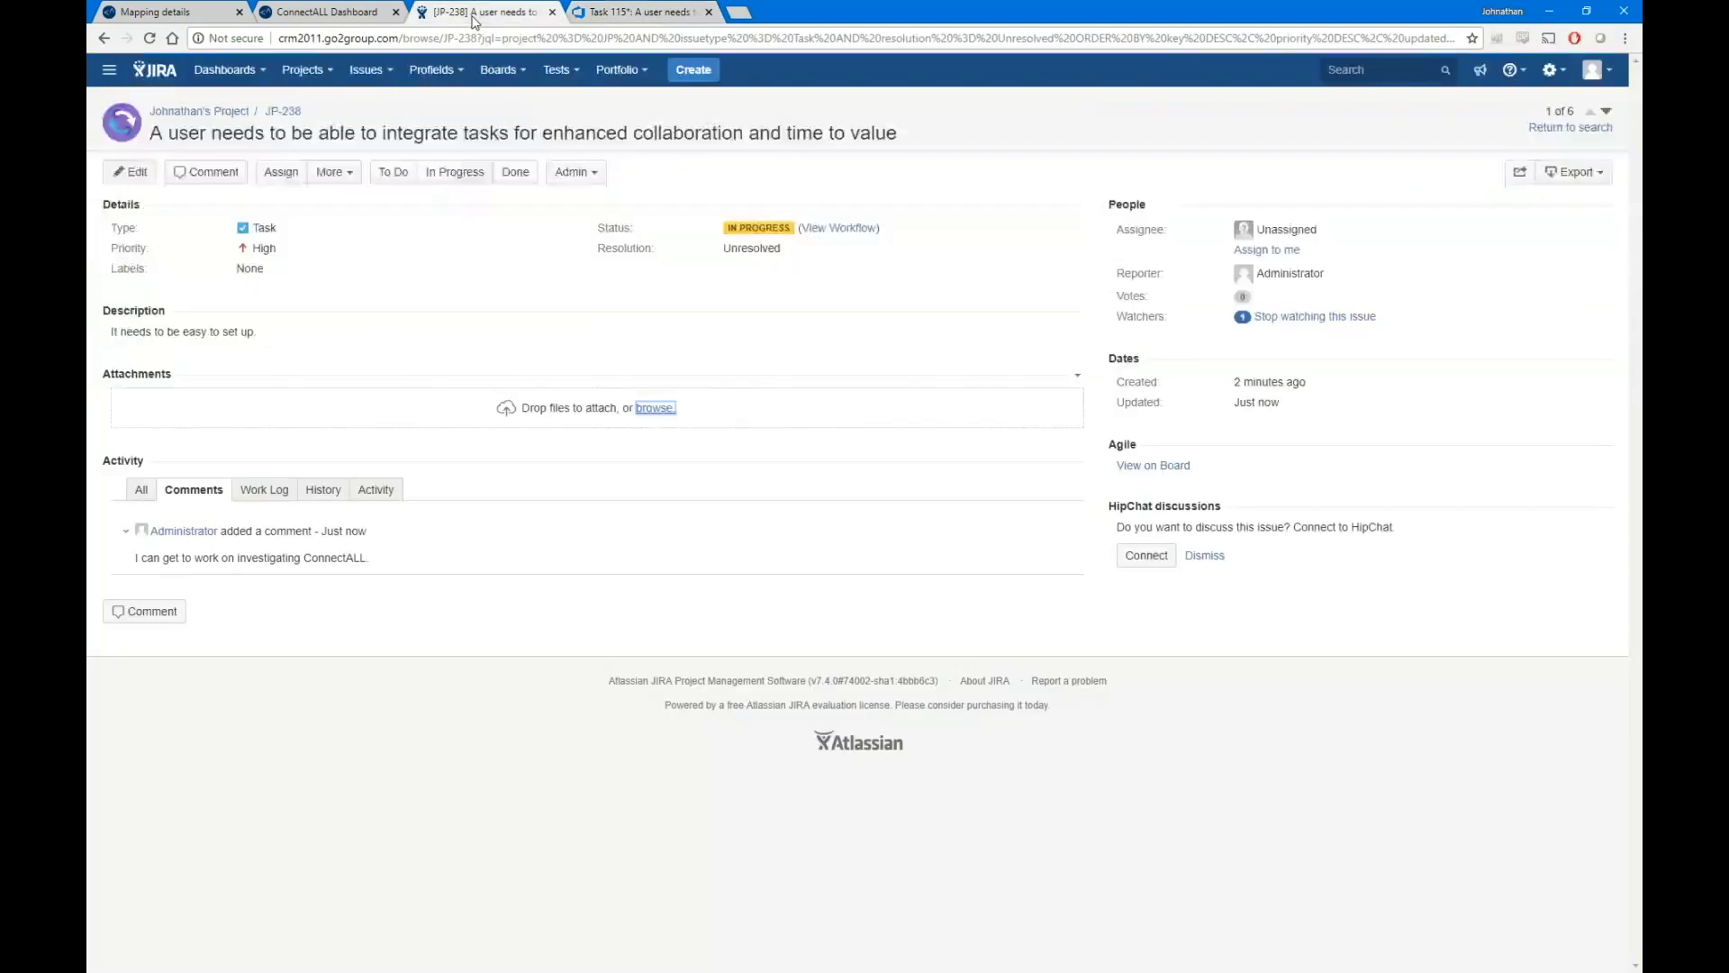
pyautogui.click(313, 14)
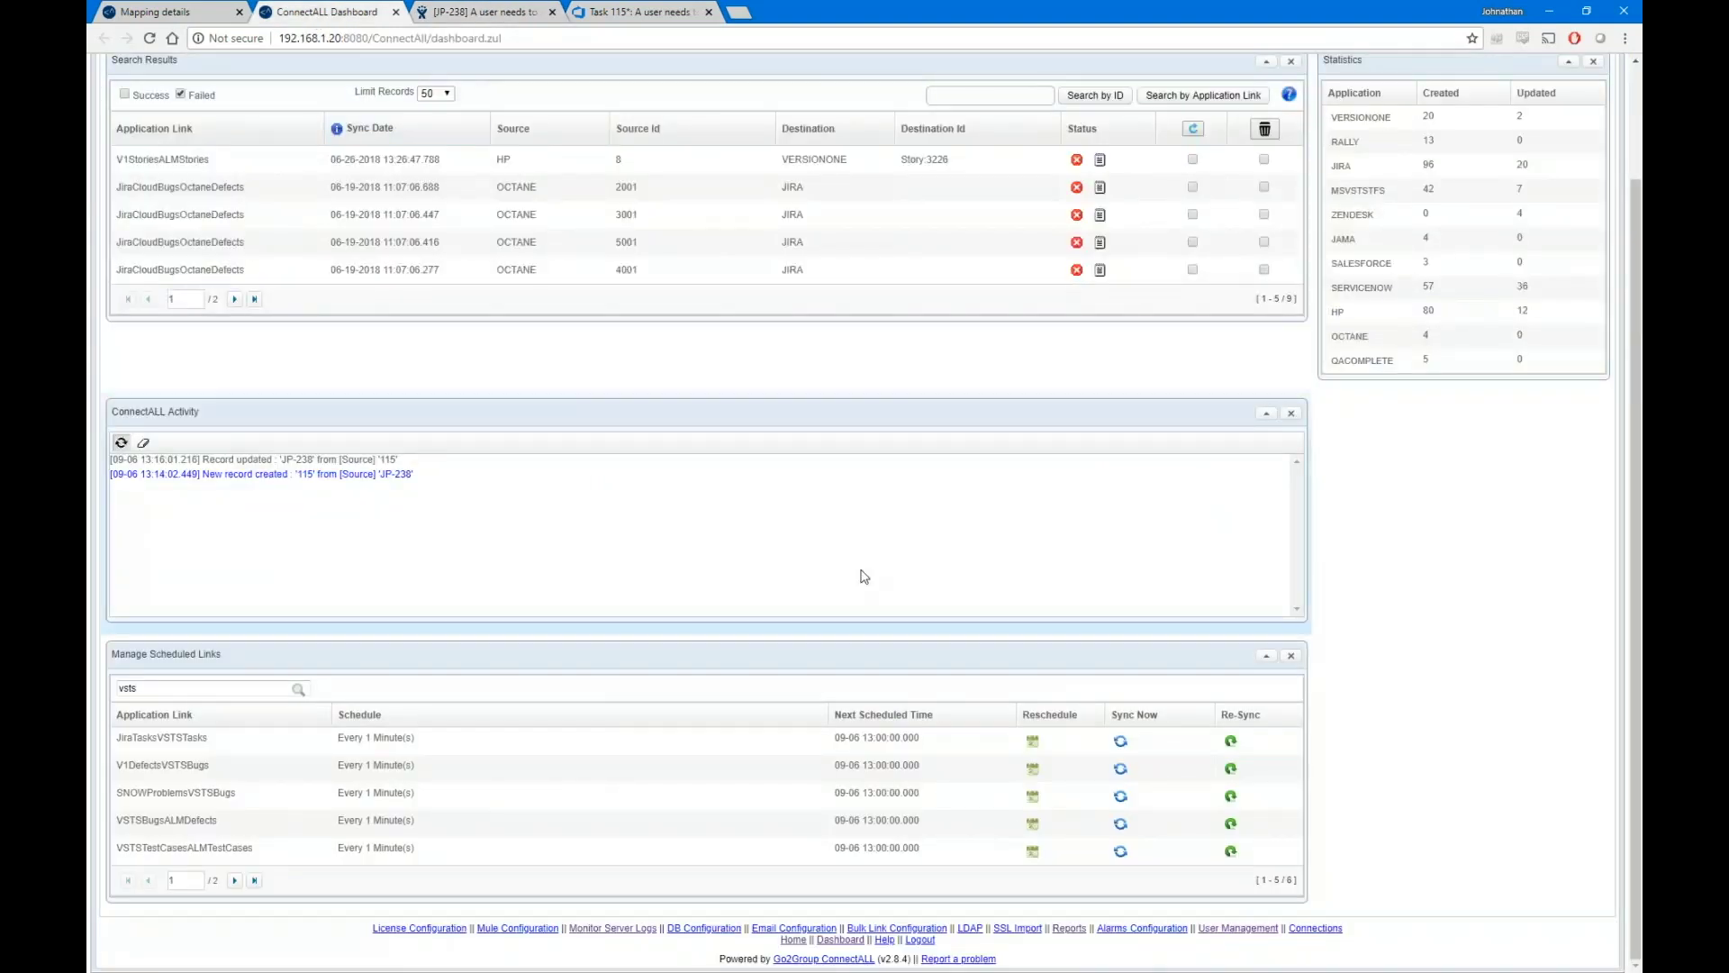
pyautogui.click(1122, 743)
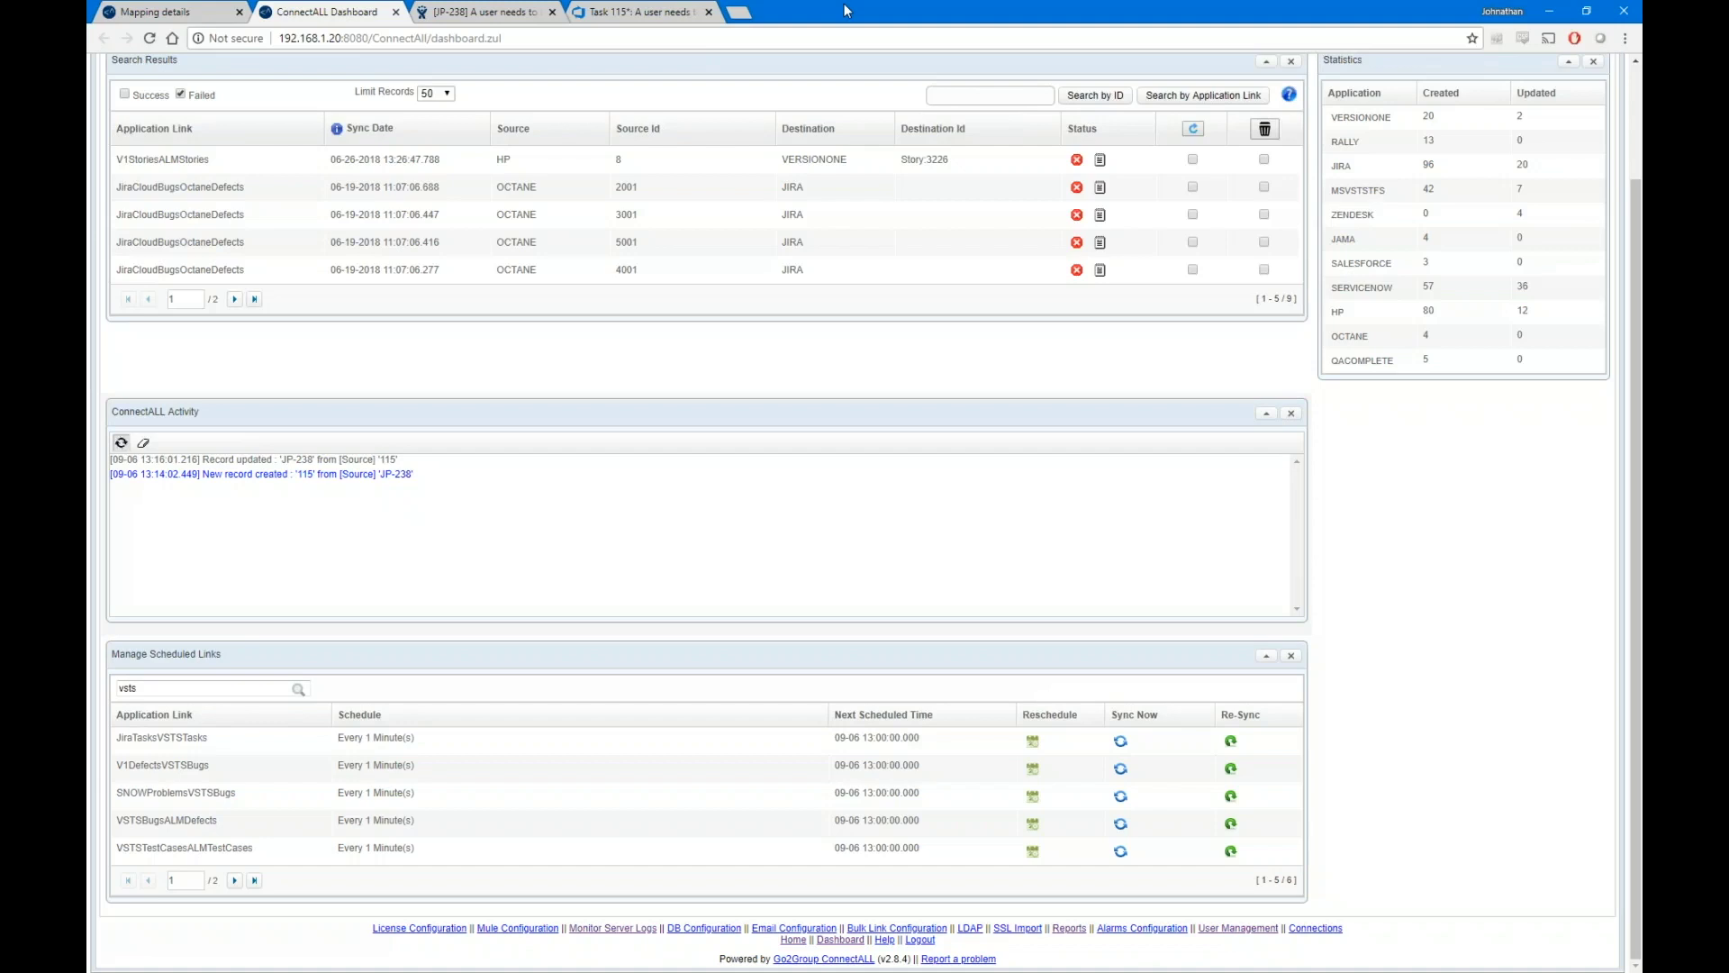
pyautogui.click(662, 12)
pyautogui.click(1447, 185)
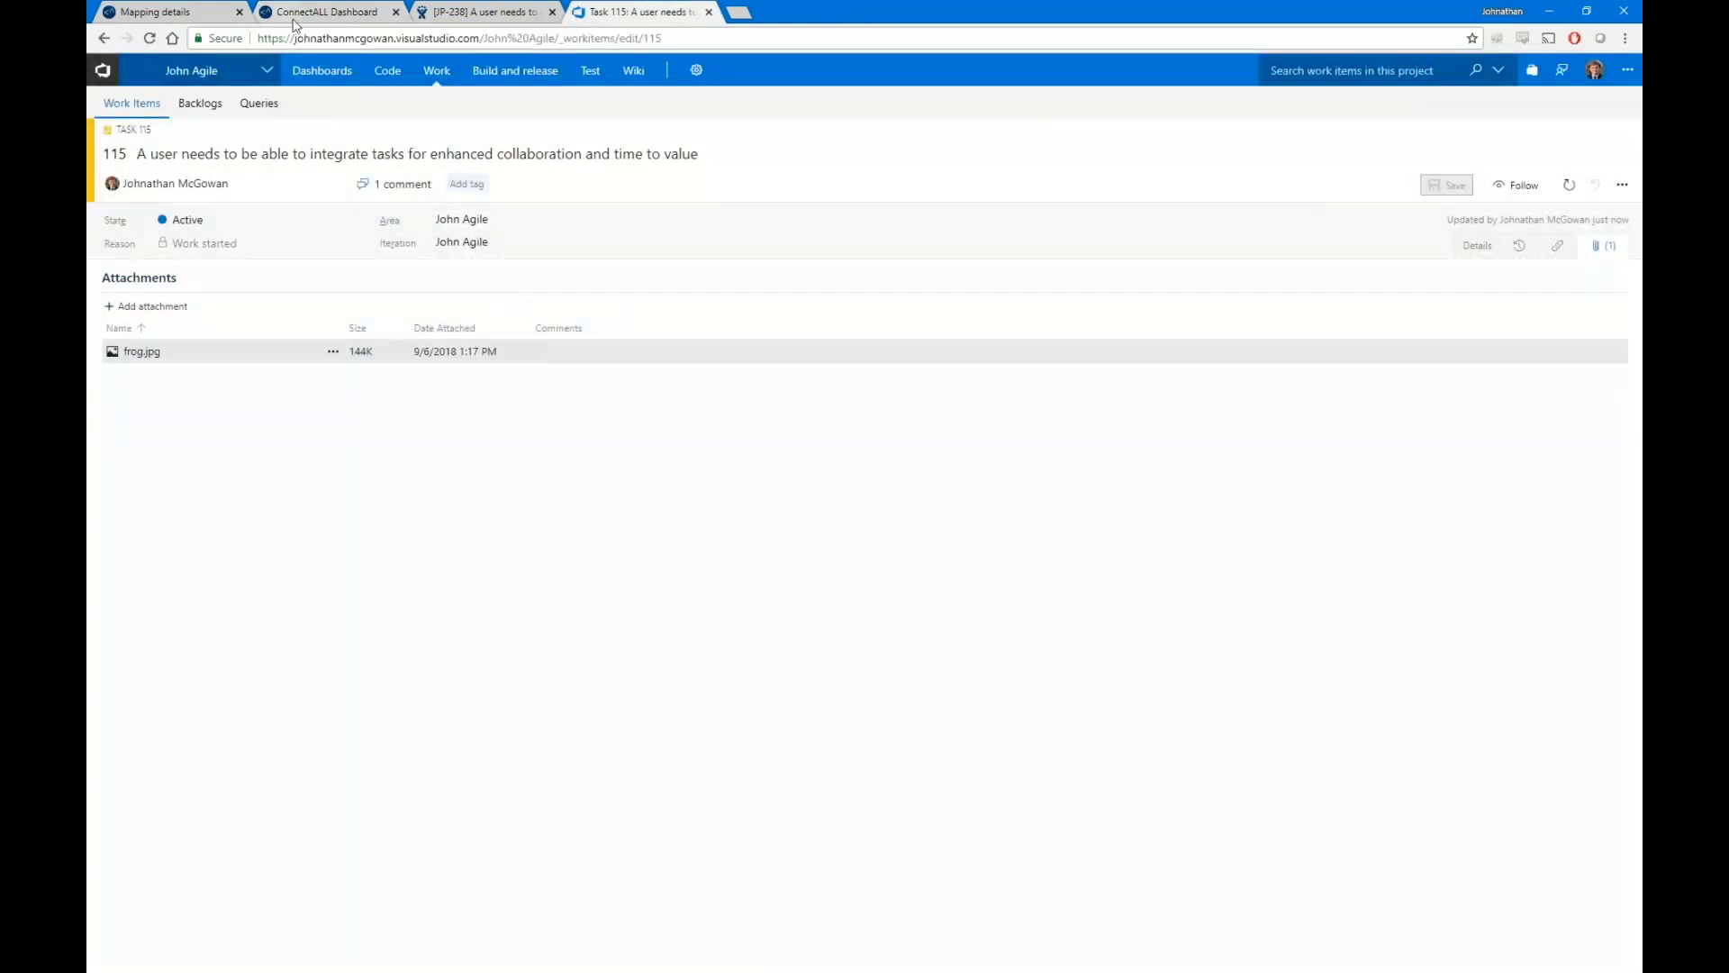
# Sync the JiraTasksVSTSTasks link immediately from the ConnectALL dashboard, and check the attachment frog.jpg on the refreshed Jira task JP-238.
pyautogui.click(297, 12)
pyautogui.click(1119, 740)
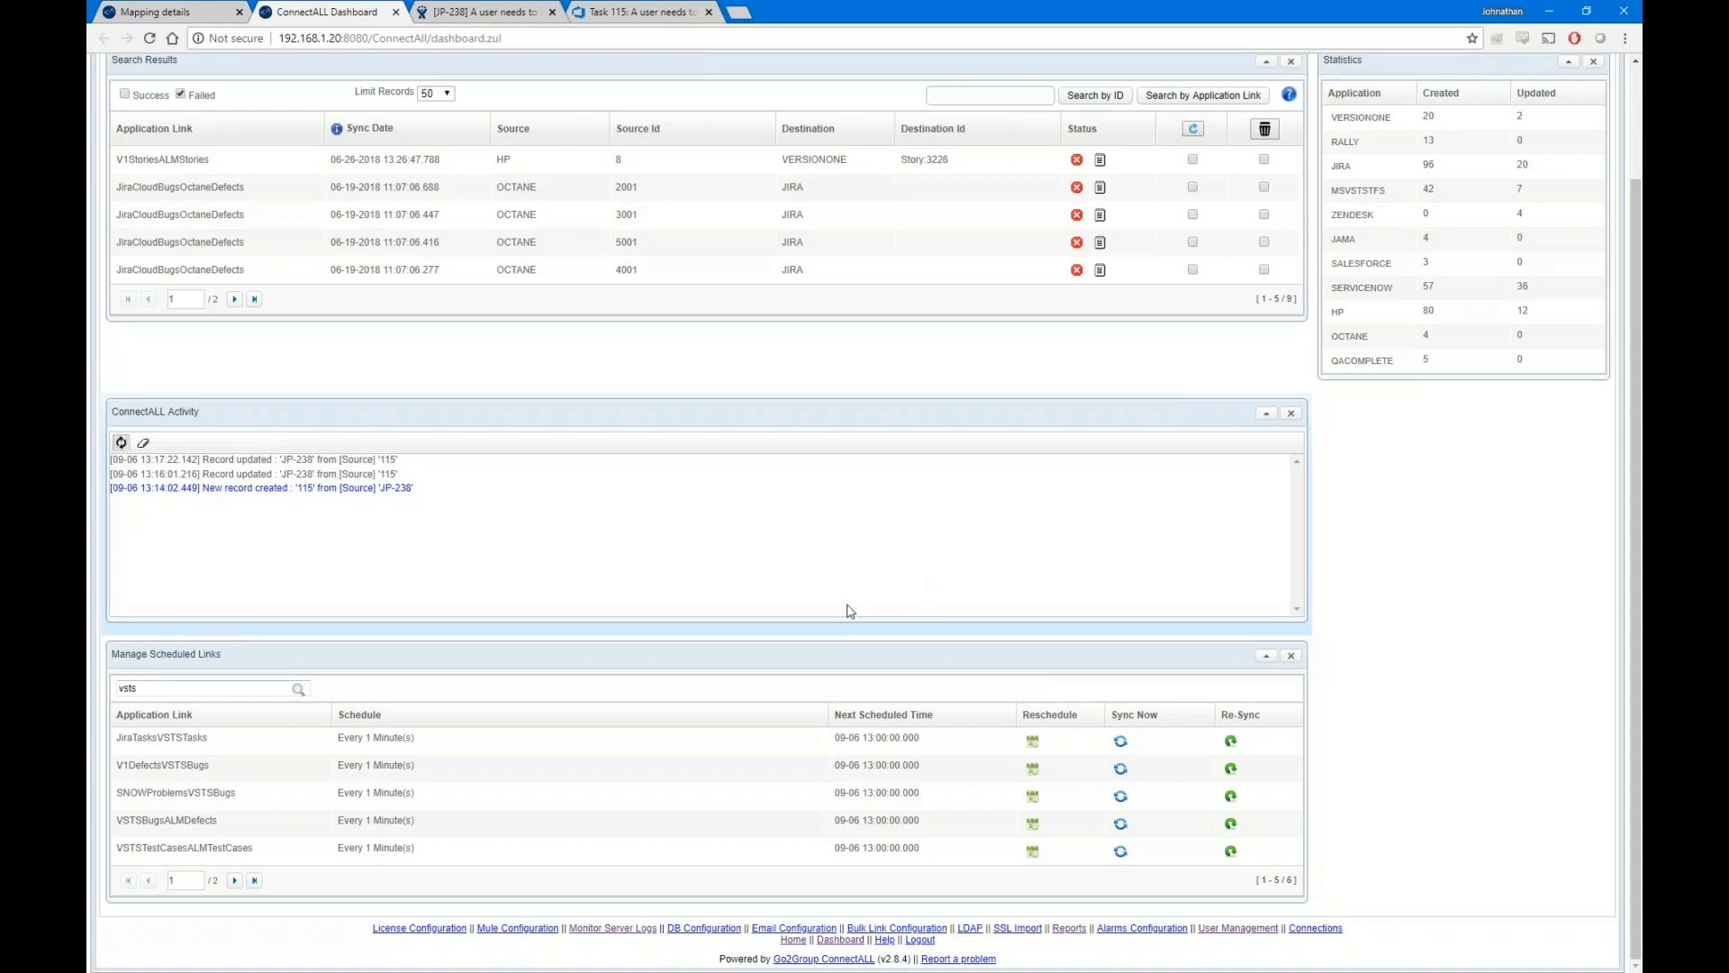
pyautogui.click(527, 12)
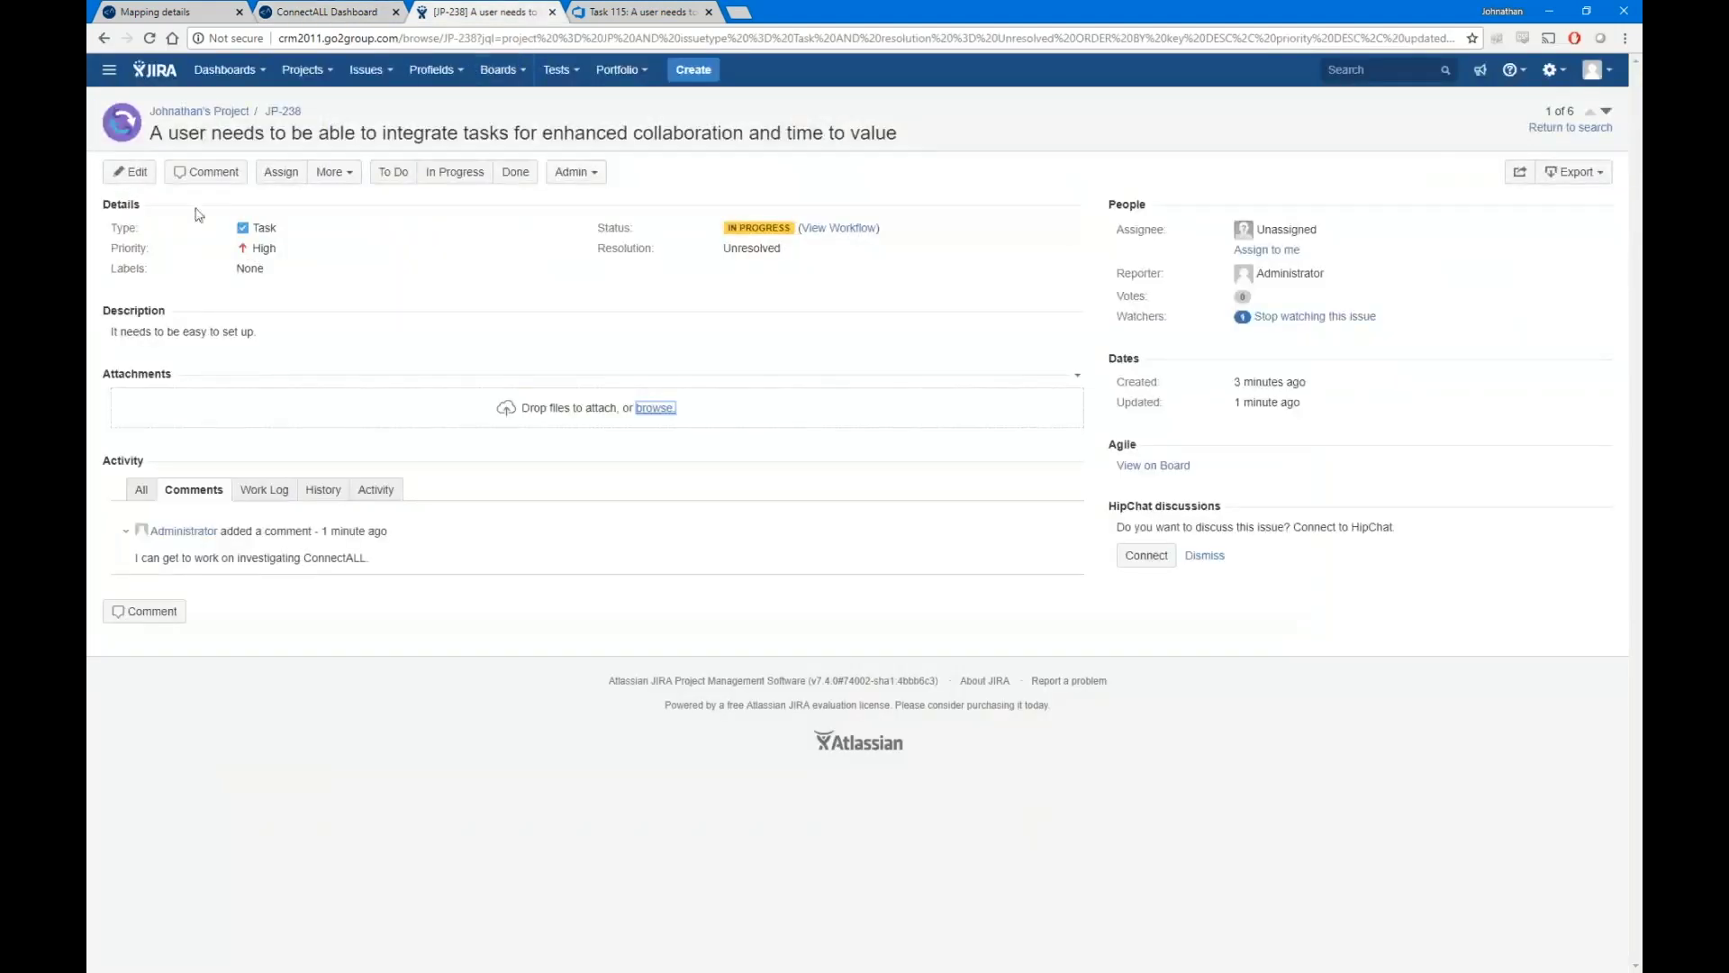
pyautogui.click(150, 39)
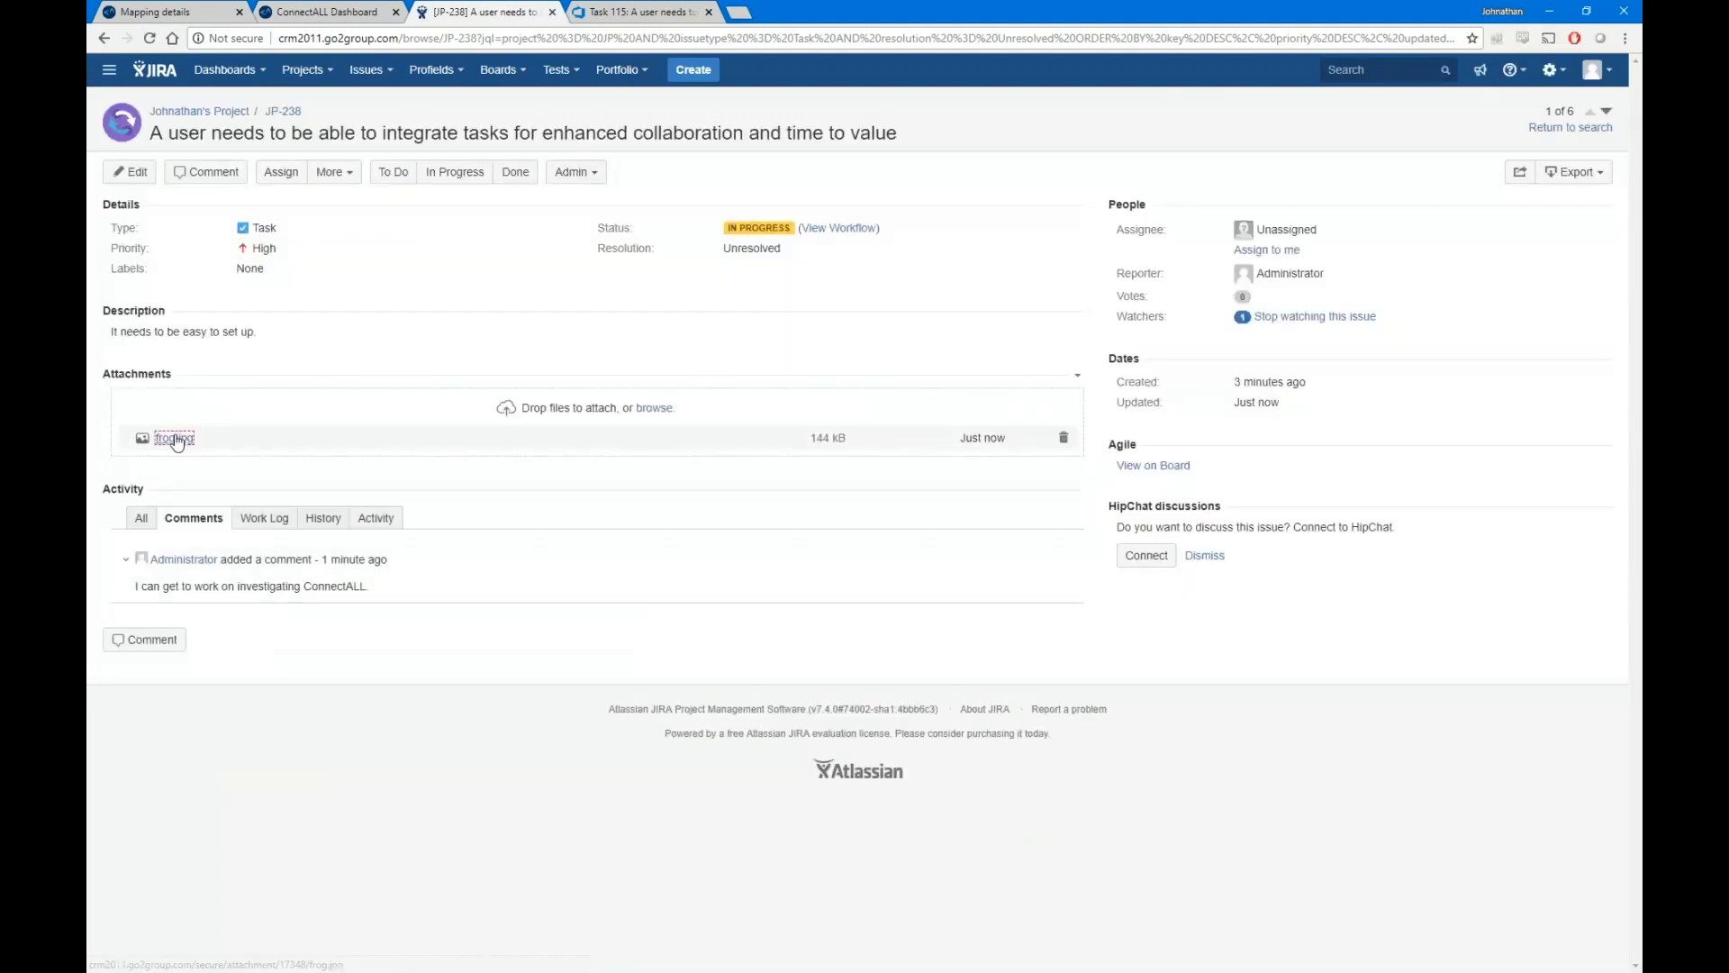
pyautogui.click(174, 438)
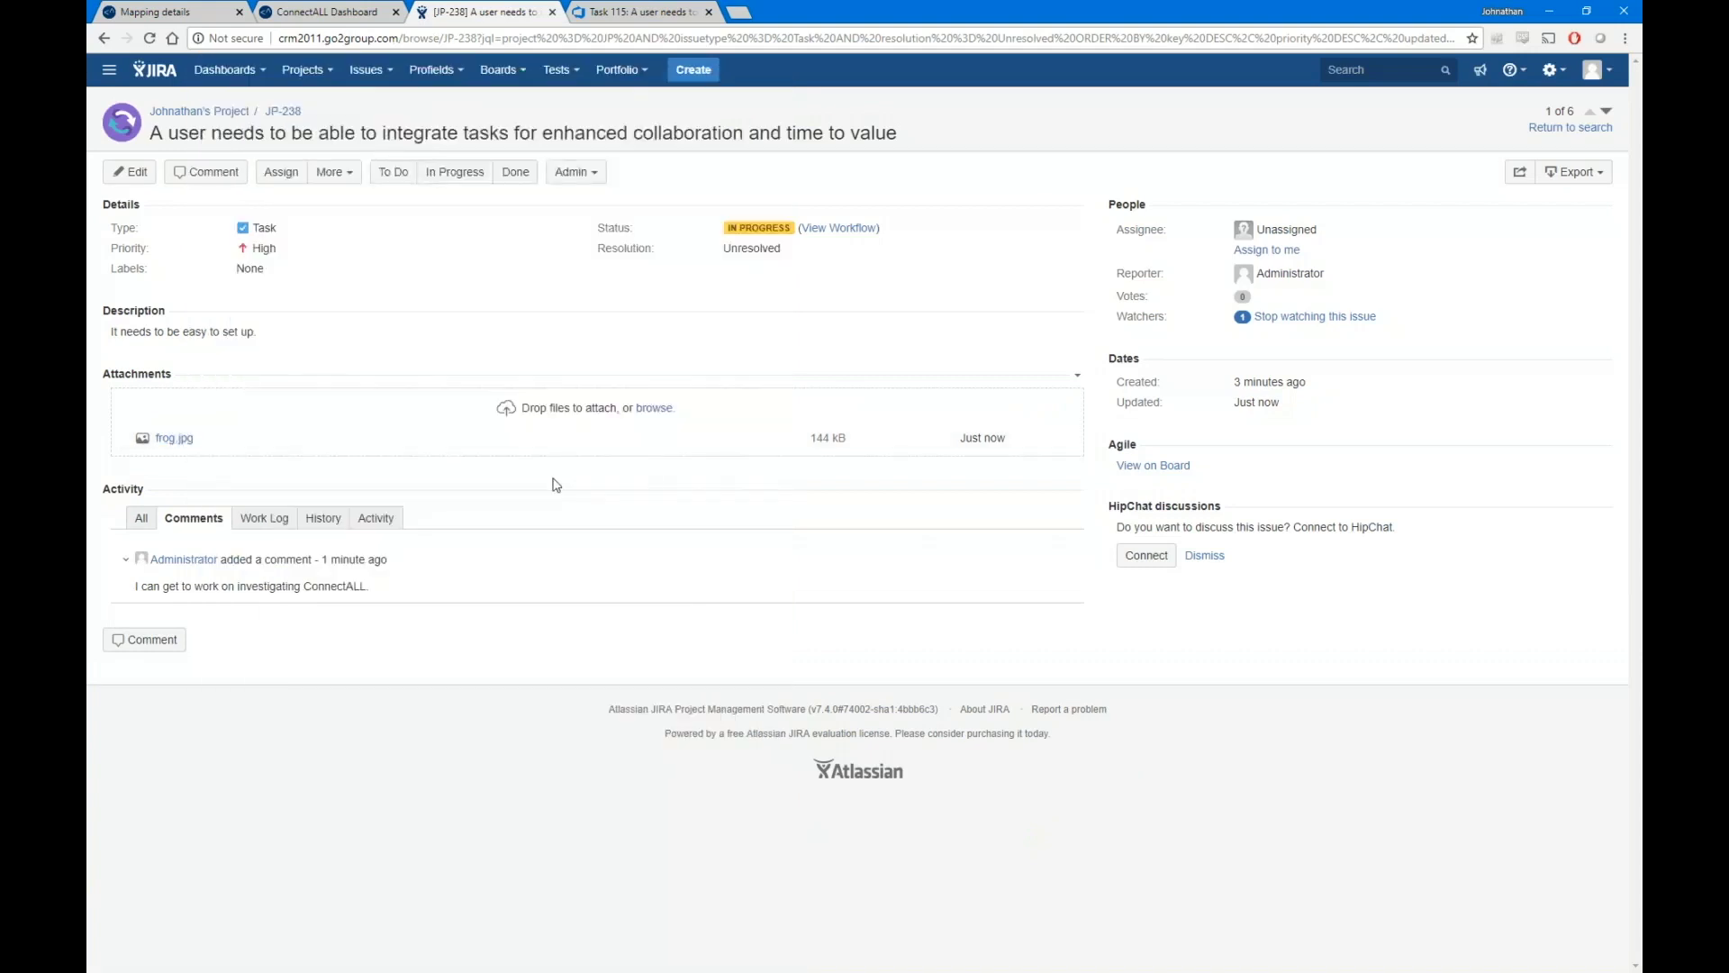
# Open the JiraTasksVSTSTasks application link for modification in ConnectALL and examine its Jira and MSVSTSTFS connection settings.
pyautogui.click(353, 12)
pyautogui.click(206, 16)
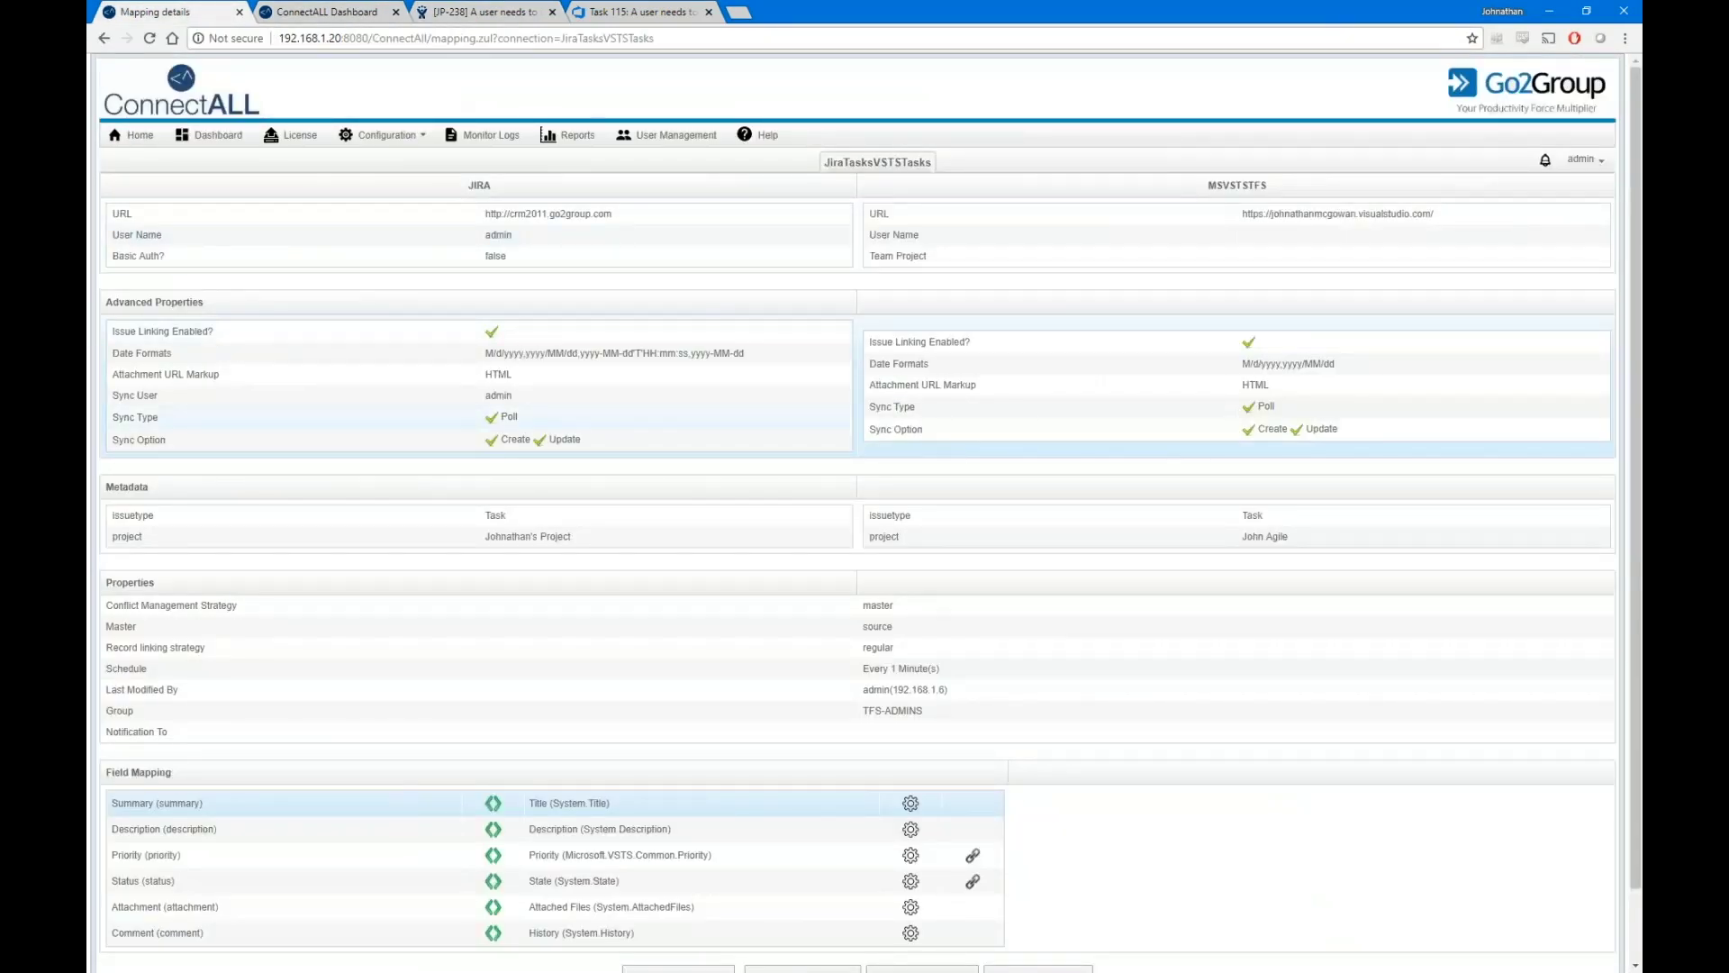
pyautogui.scroll(-1, 654, 869)
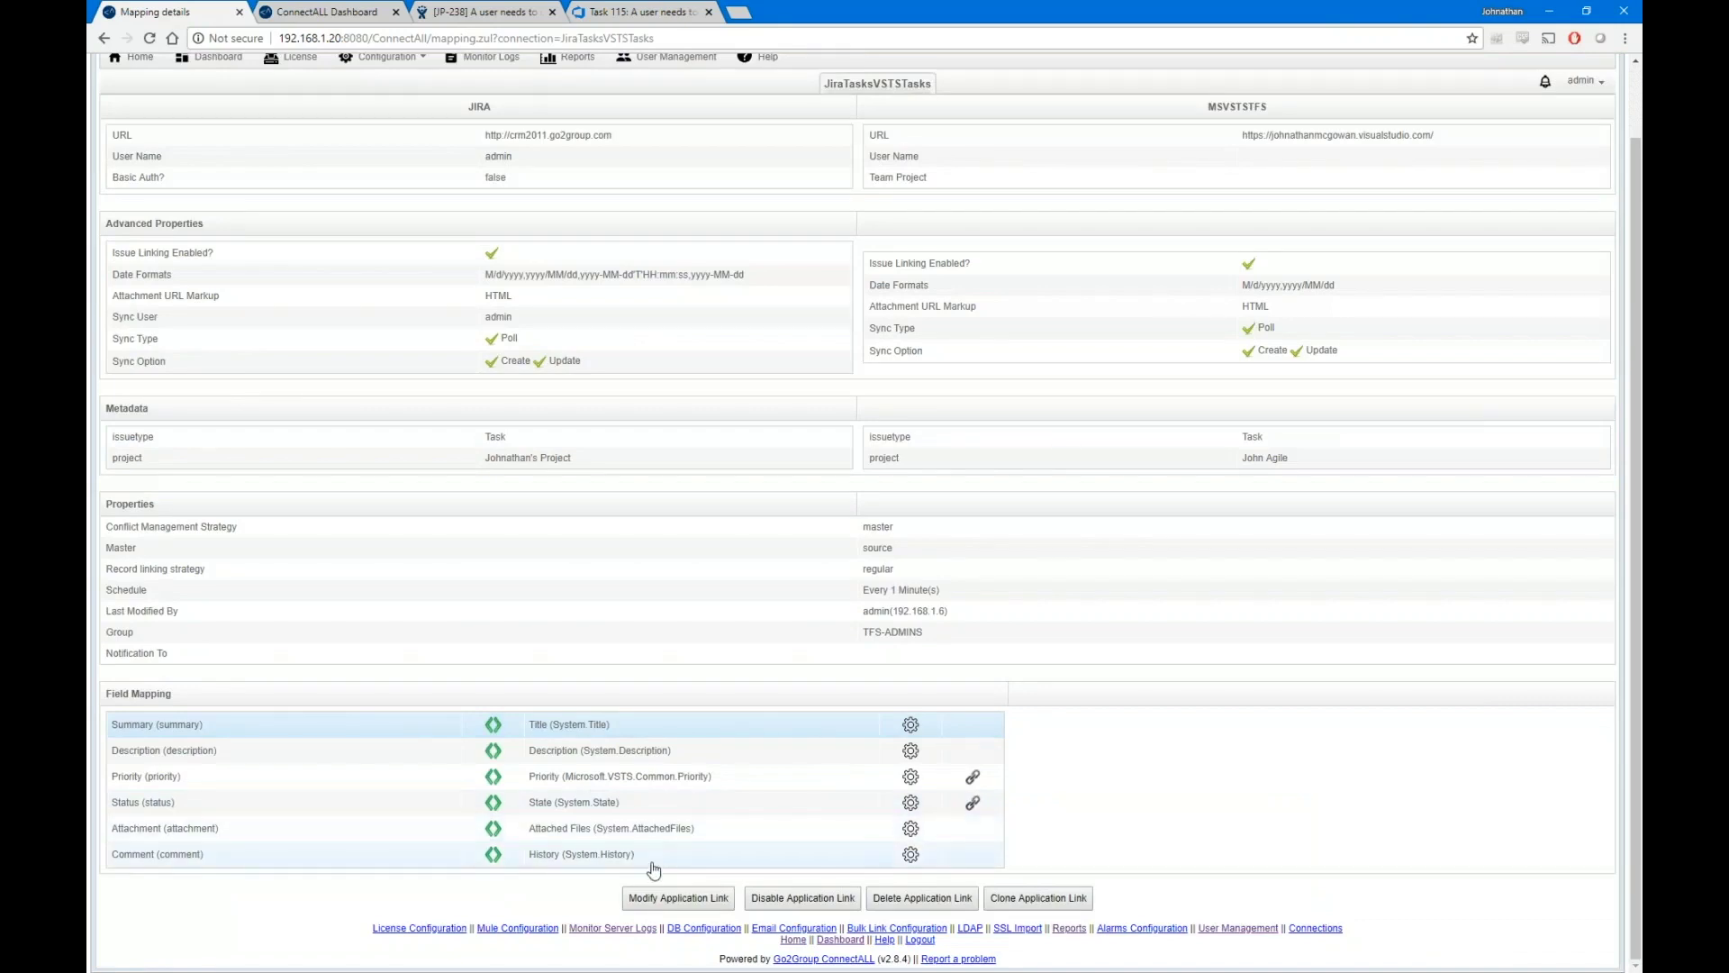
pyautogui.click(651, 895)
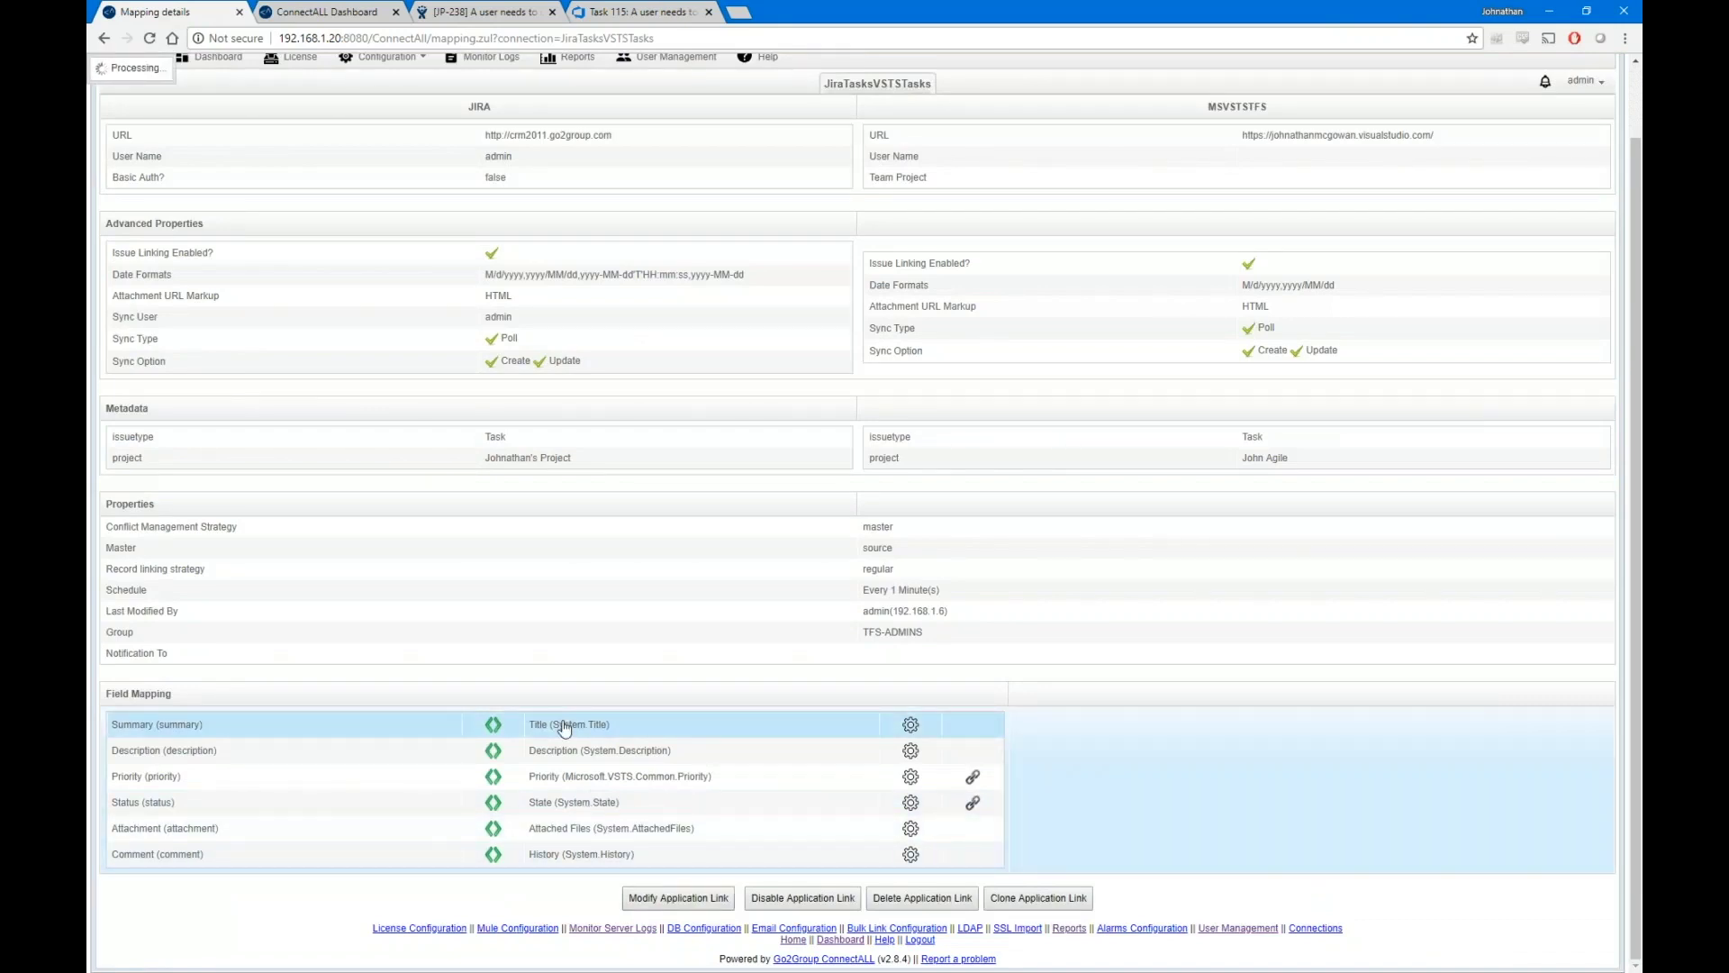
pyautogui.scroll(1, 564, 728)
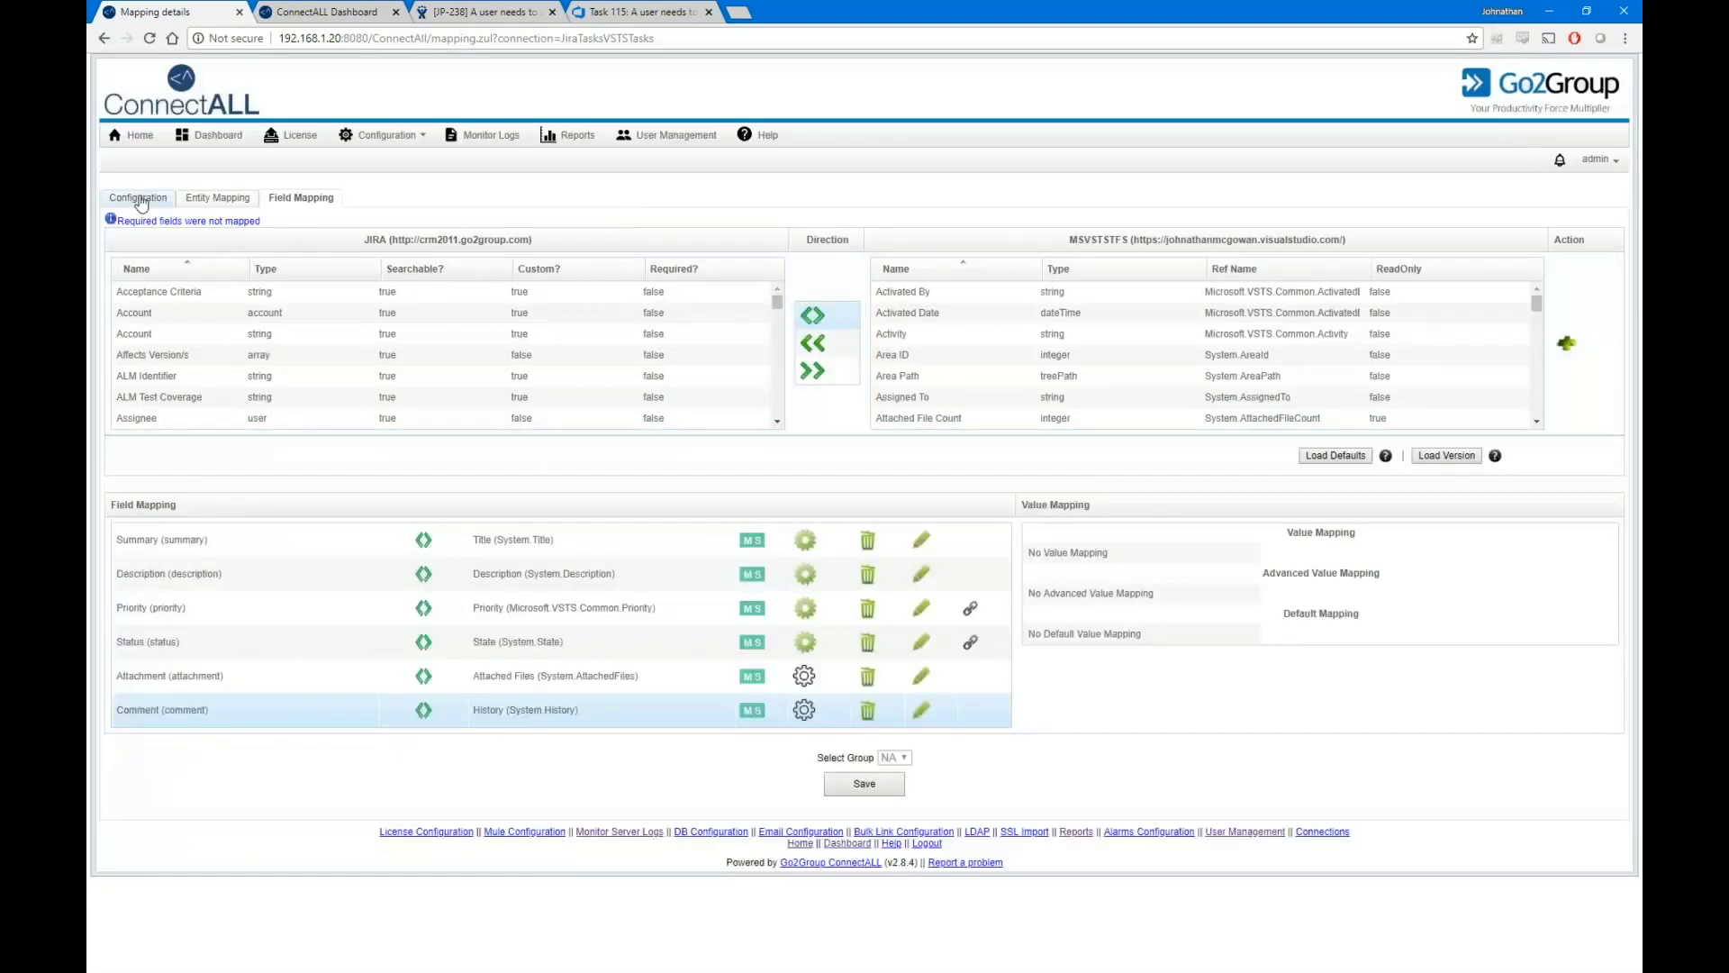
pyautogui.click(146, 198)
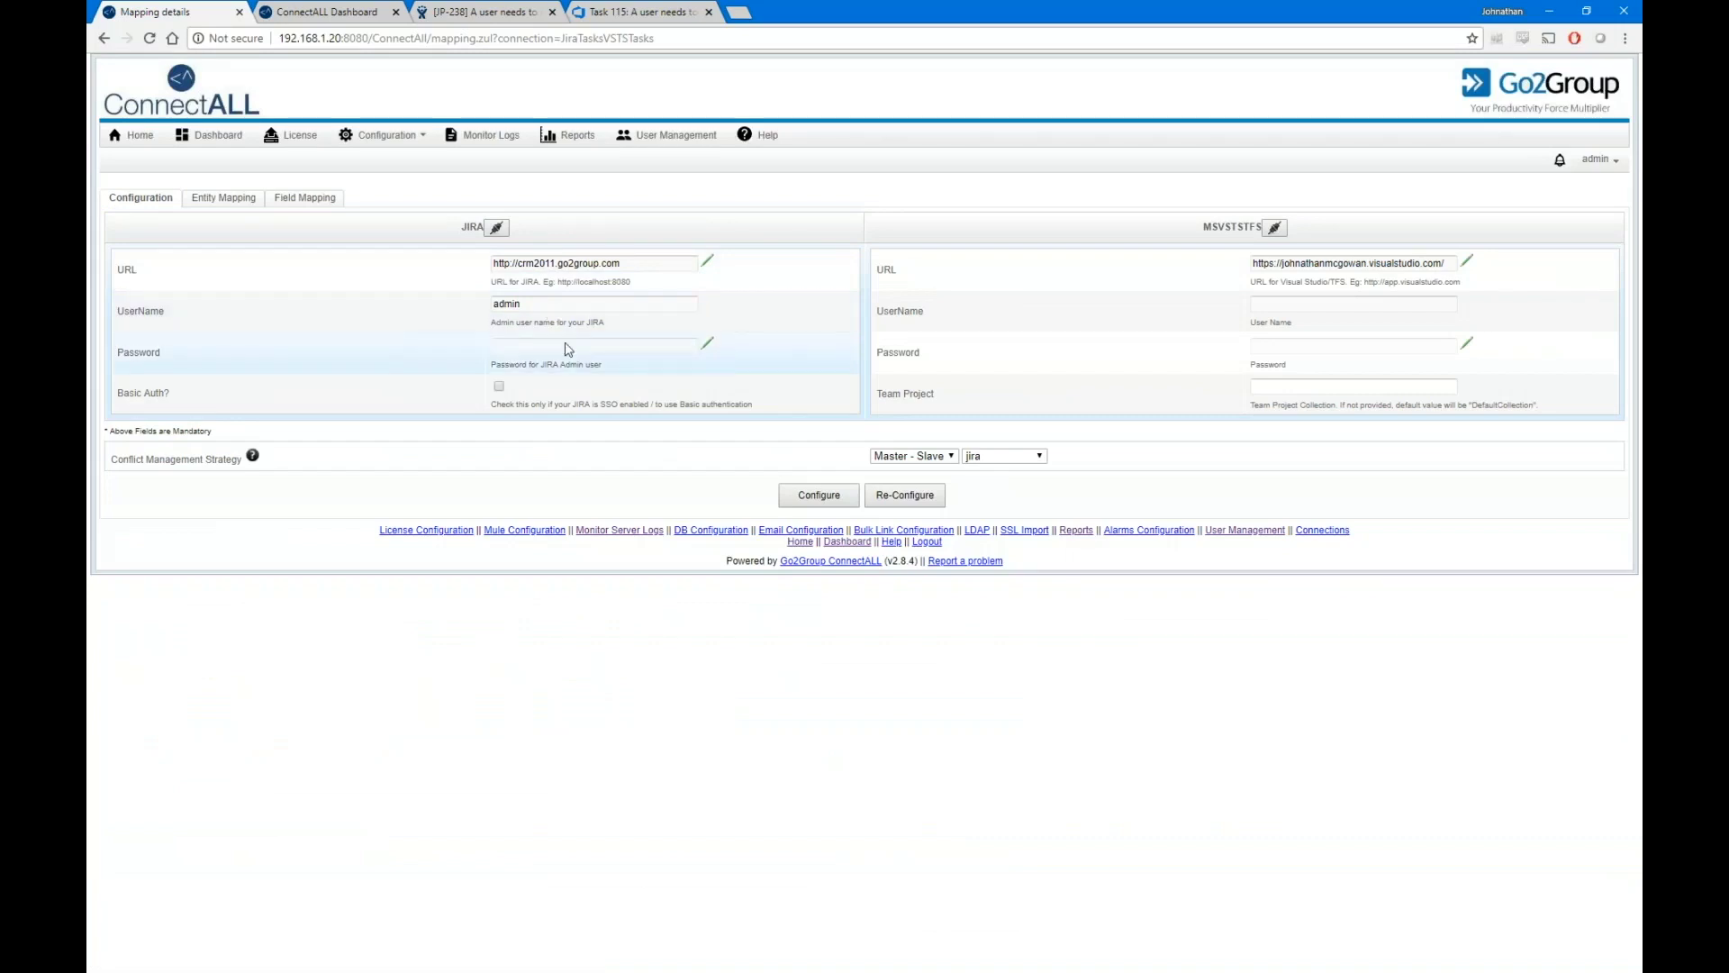
pyautogui.moveTo(521, 307); pyautogui.dragTo(496, 313)
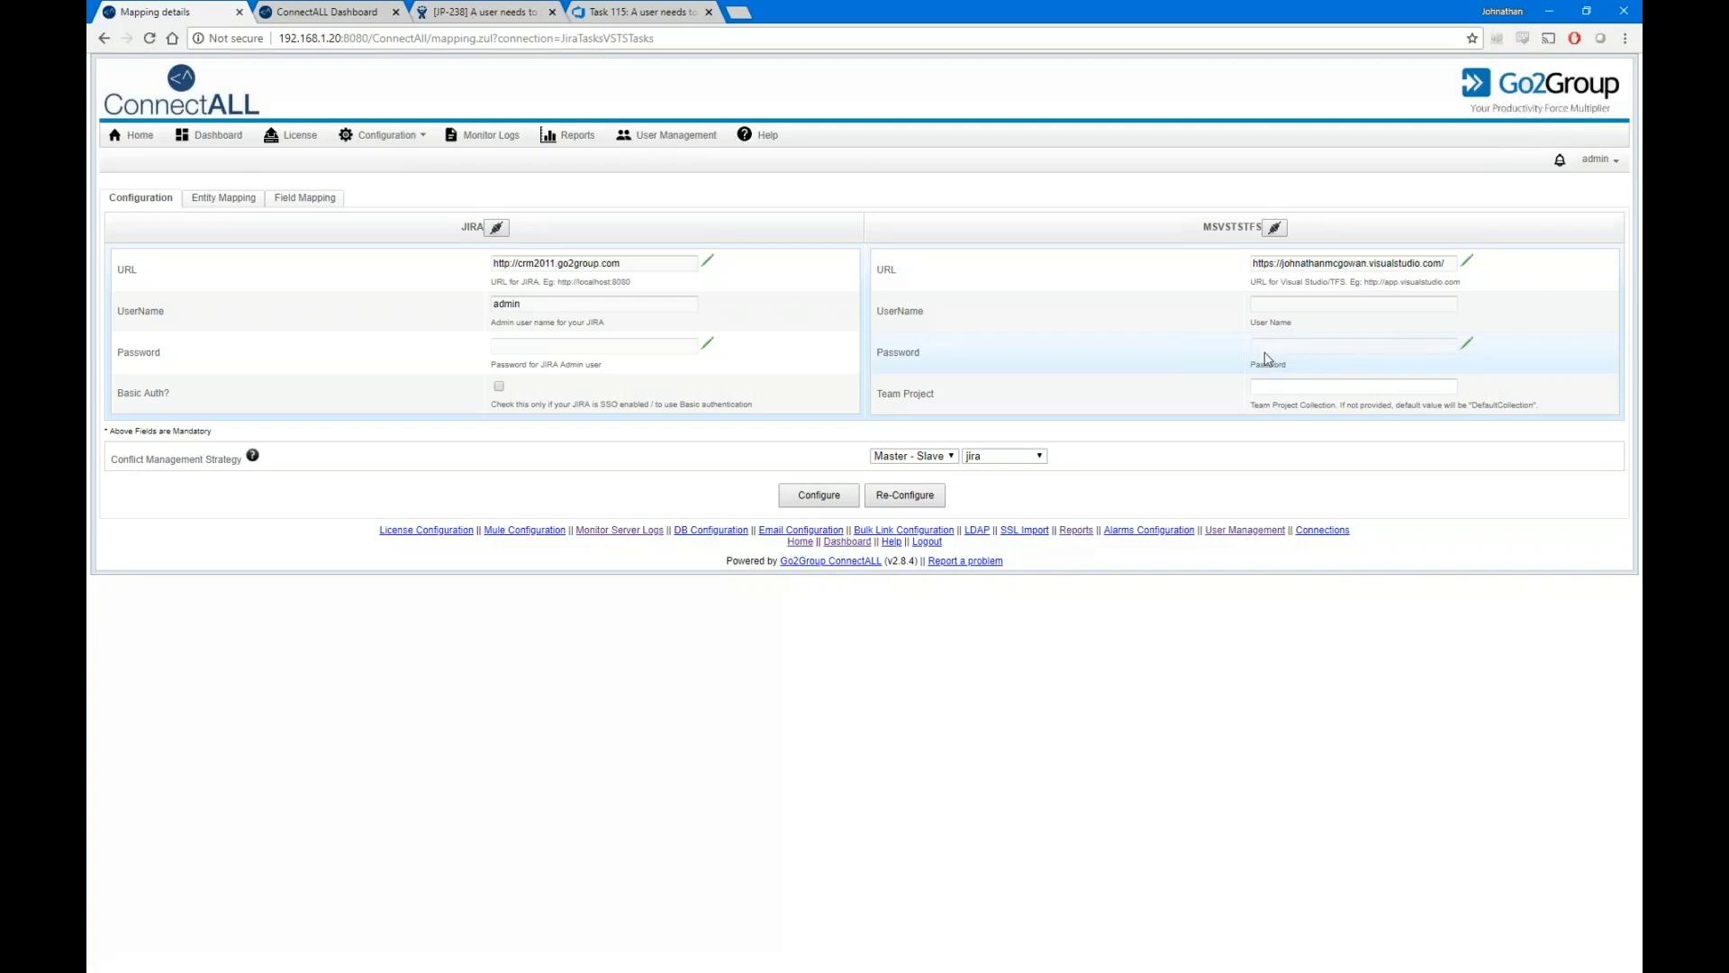
# Examine the project and issue type options for Jira and MSVSTSTFS in the link's entity mapping.
pyautogui.click(203, 204)
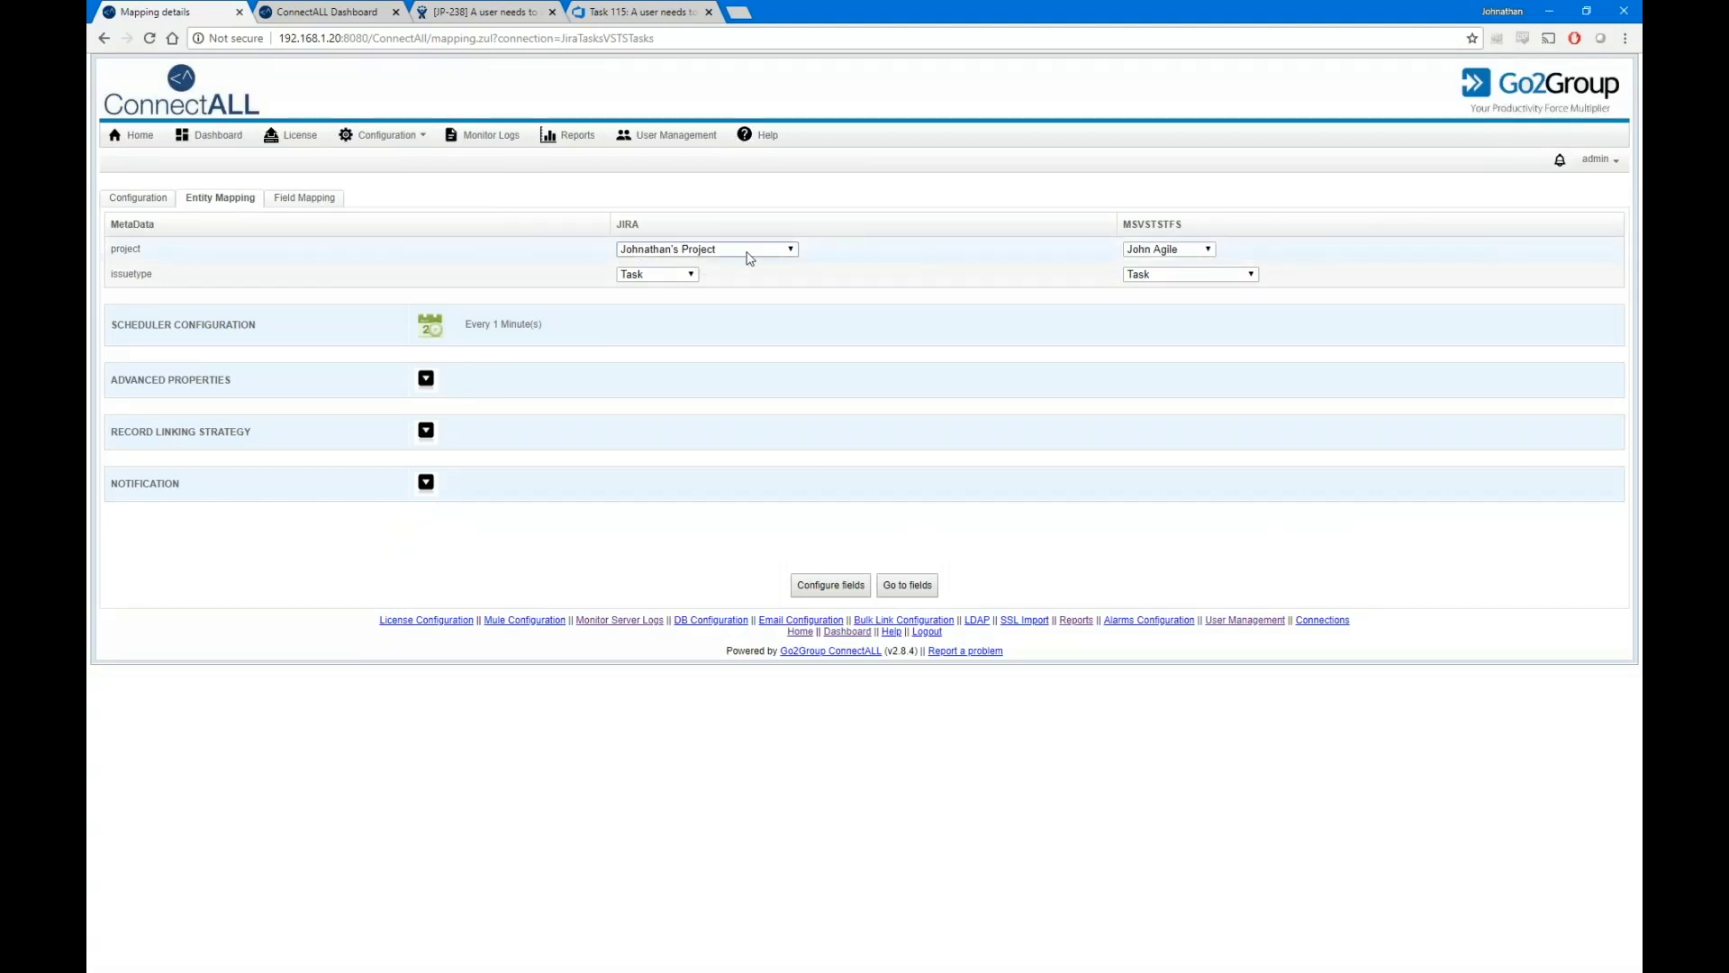
pyautogui.click(676, 254)
pyautogui.click(676, 256)
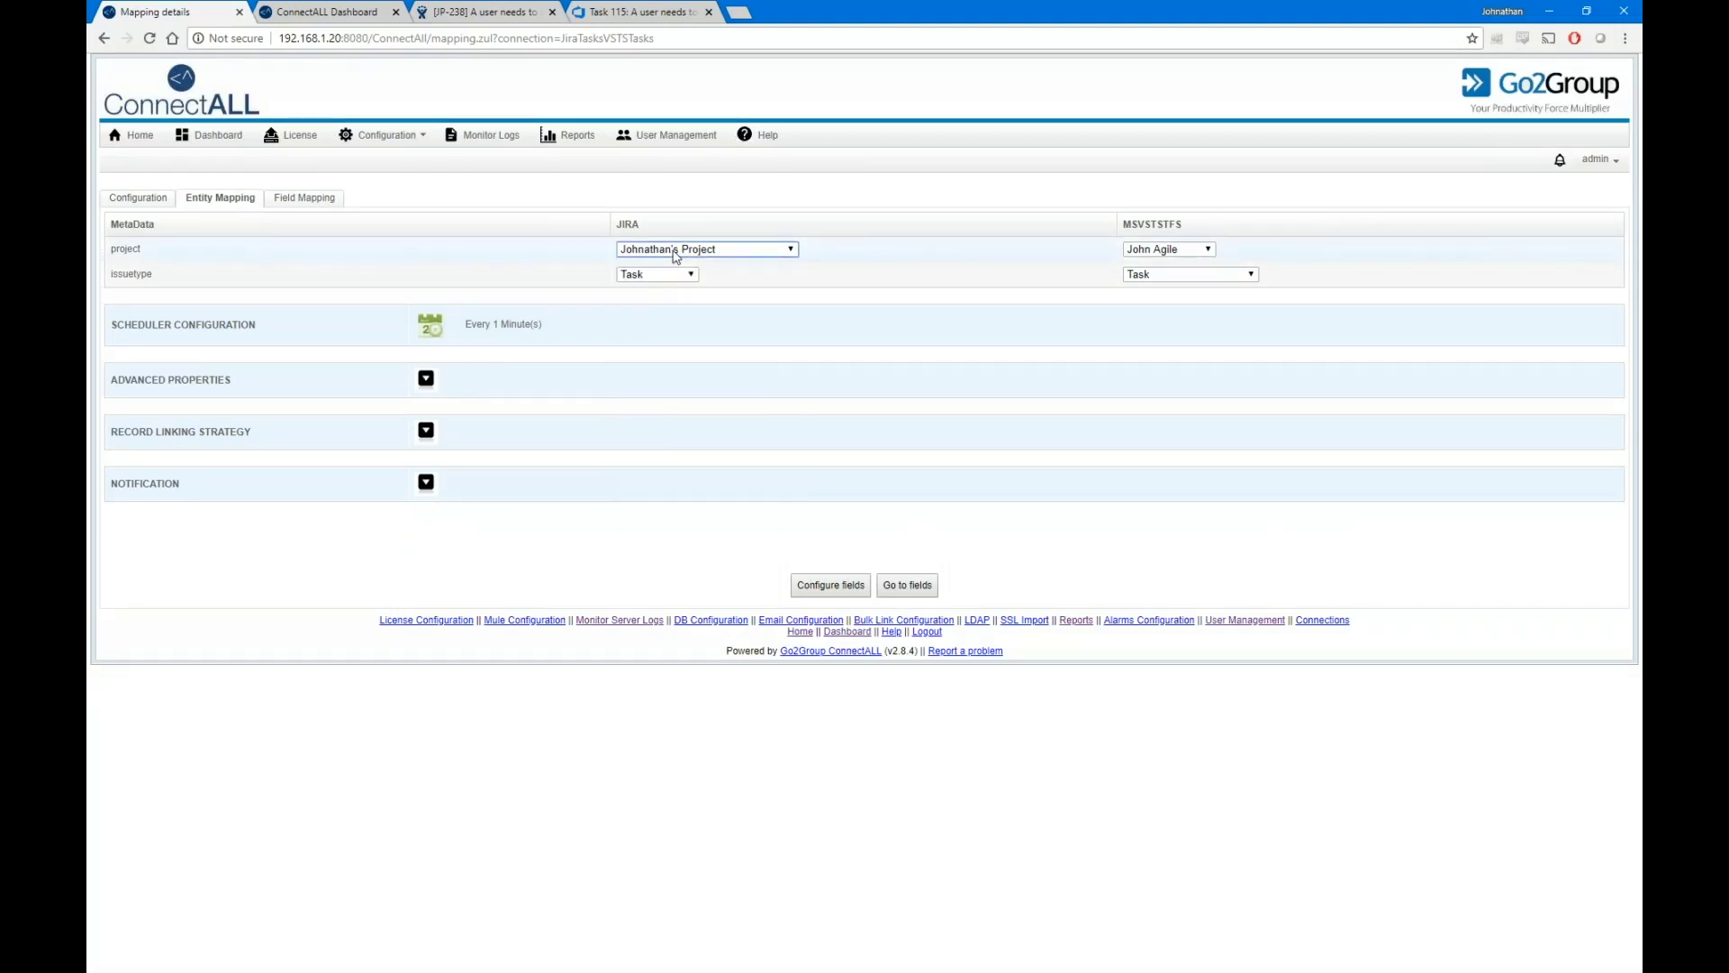
pyautogui.click(1153, 250)
pyautogui.click(1152, 255)
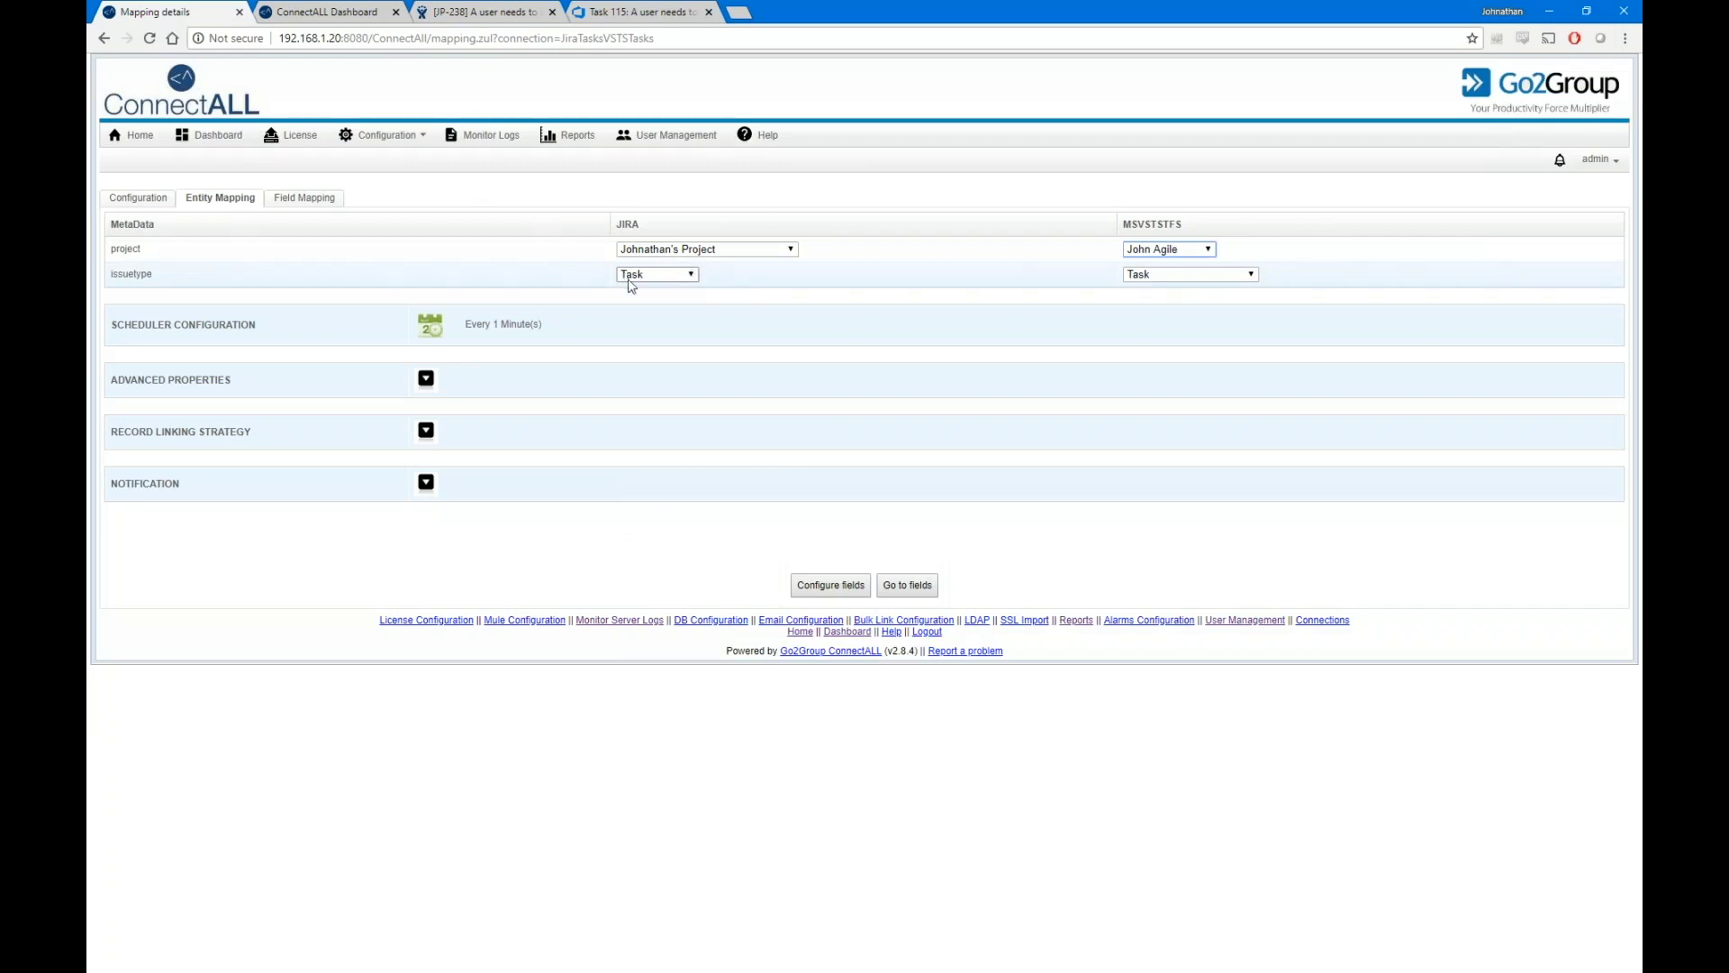
pyautogui.click(689, 275)
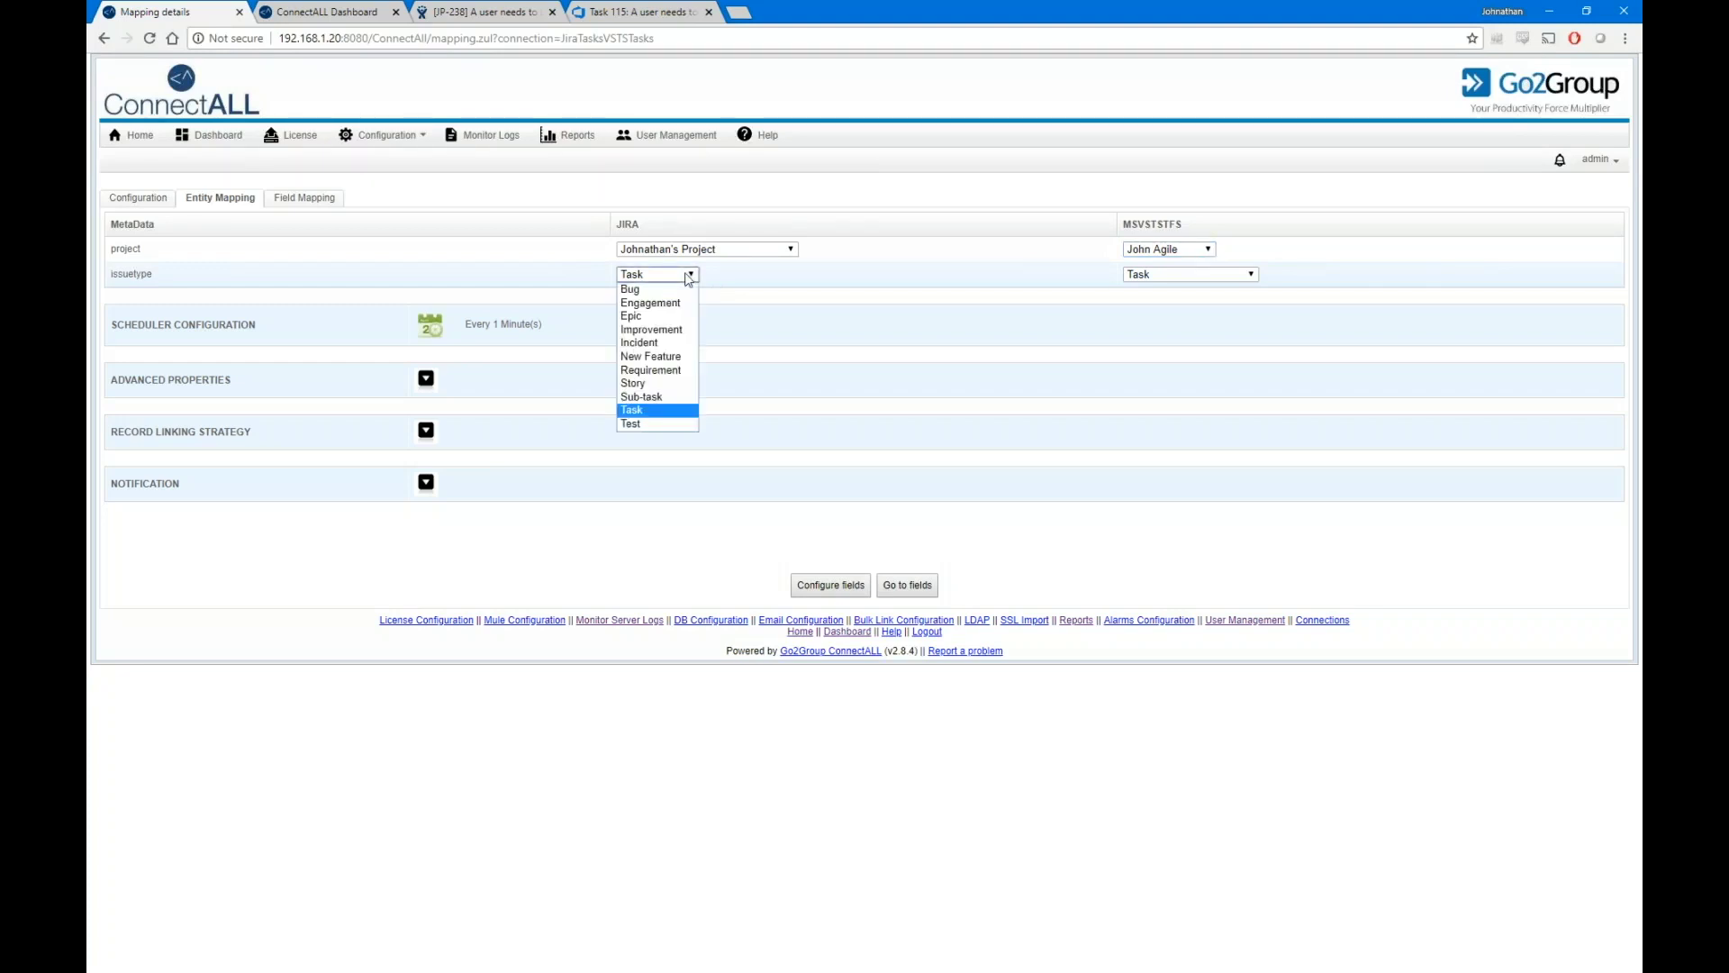
pyautogui.click(689, 276)
pyautogui.click(1141, 276)
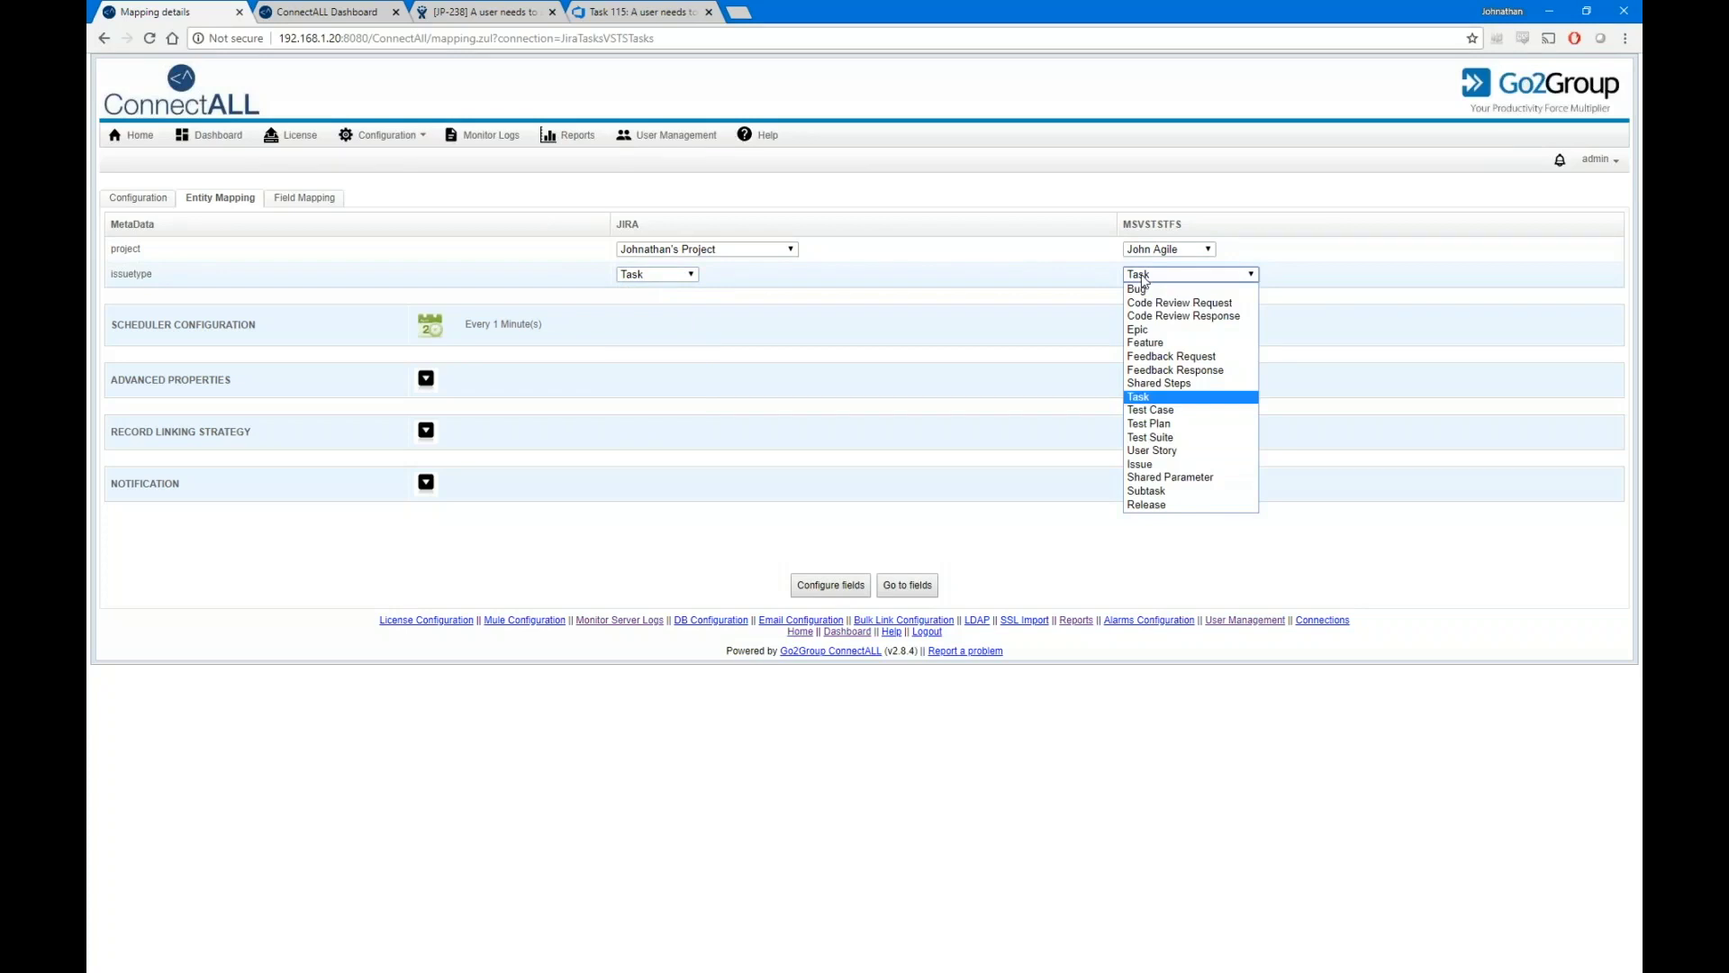
pyautogui.click(1141, 276)
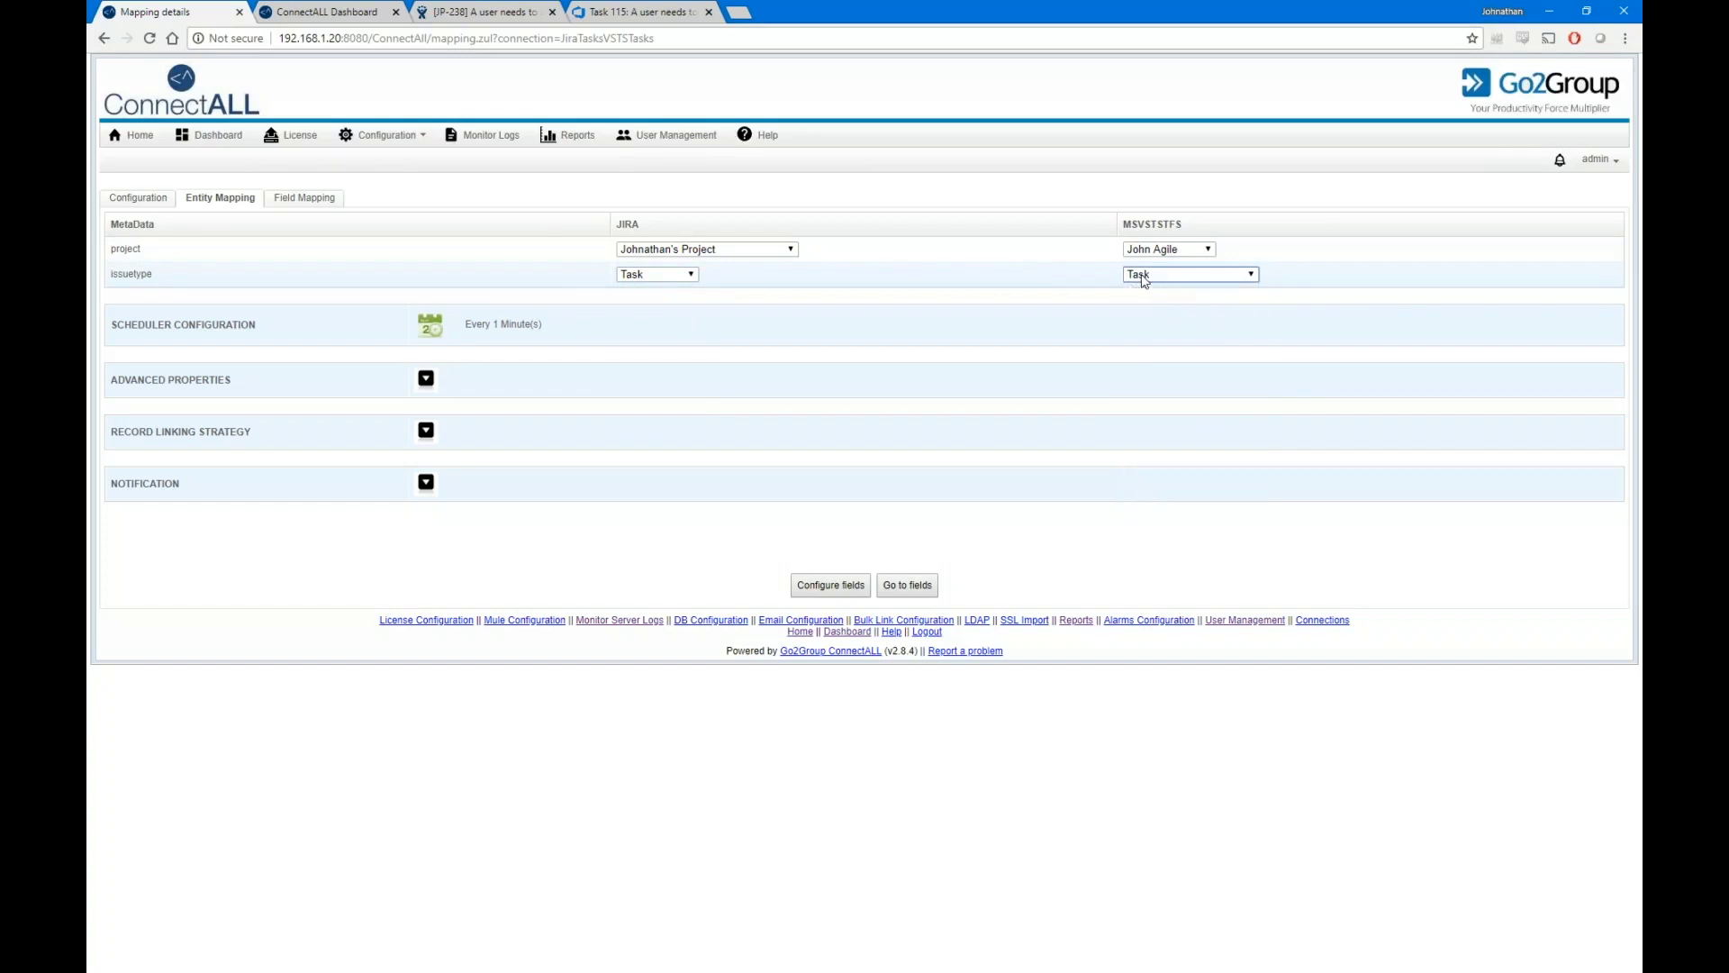
# Try the Jira poll query "status is not 'New'" in the advanced properties and remove it again.
pyautogui.click(426, 382)
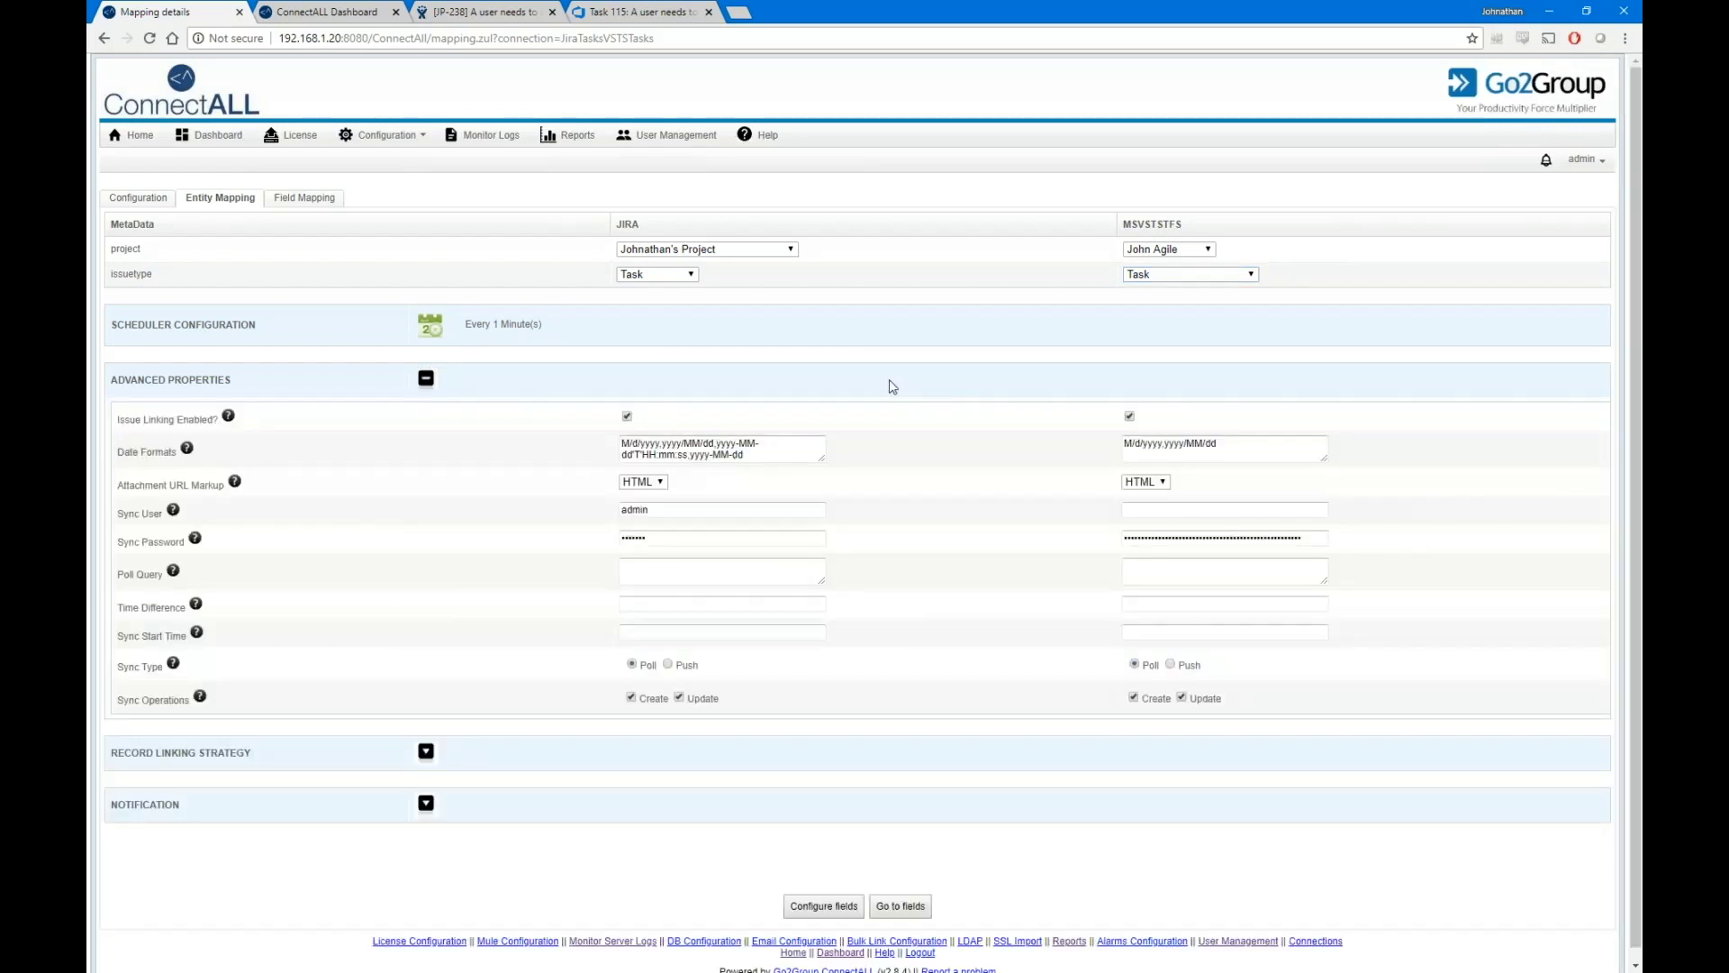
pyautogui.click(654, 563)
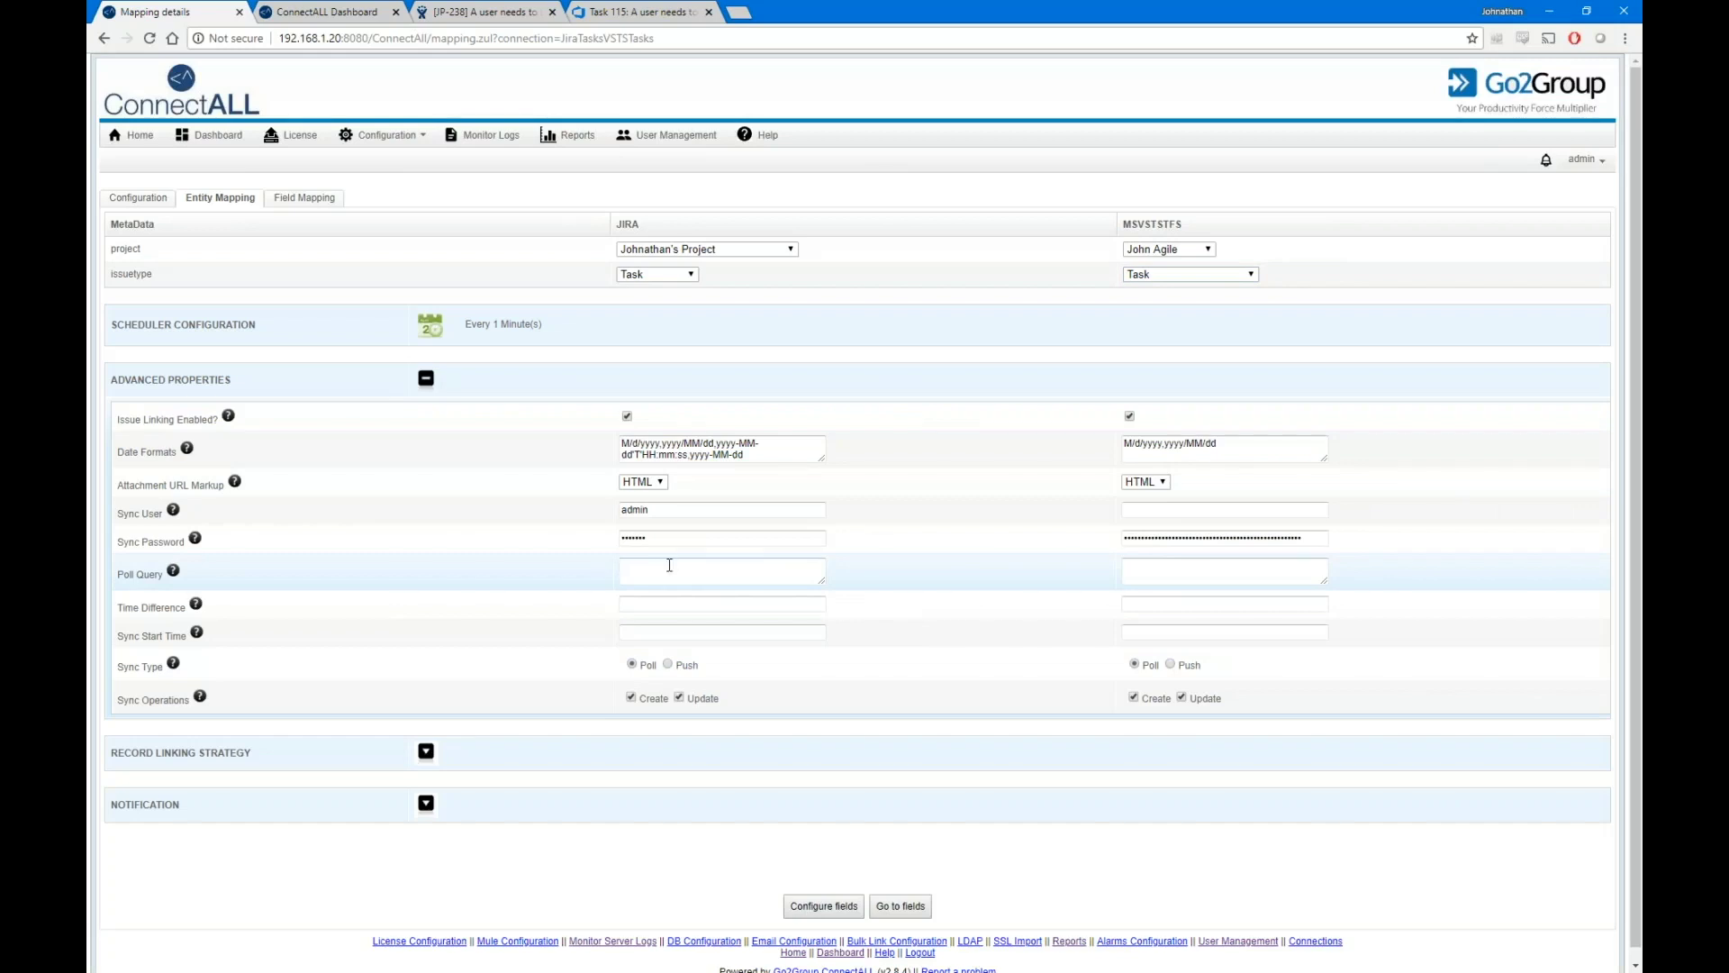
pyautogui.write('status ')
pyautogui.write('!=')
pyautogui.press('BackSpace')
pyautogui.press('BackSpace')
pyautogui.write("is not 'NEW")
pyautogui.press('BackSpace')
pyautogui.press('BackSpace')
pyautogui.write("ew'")
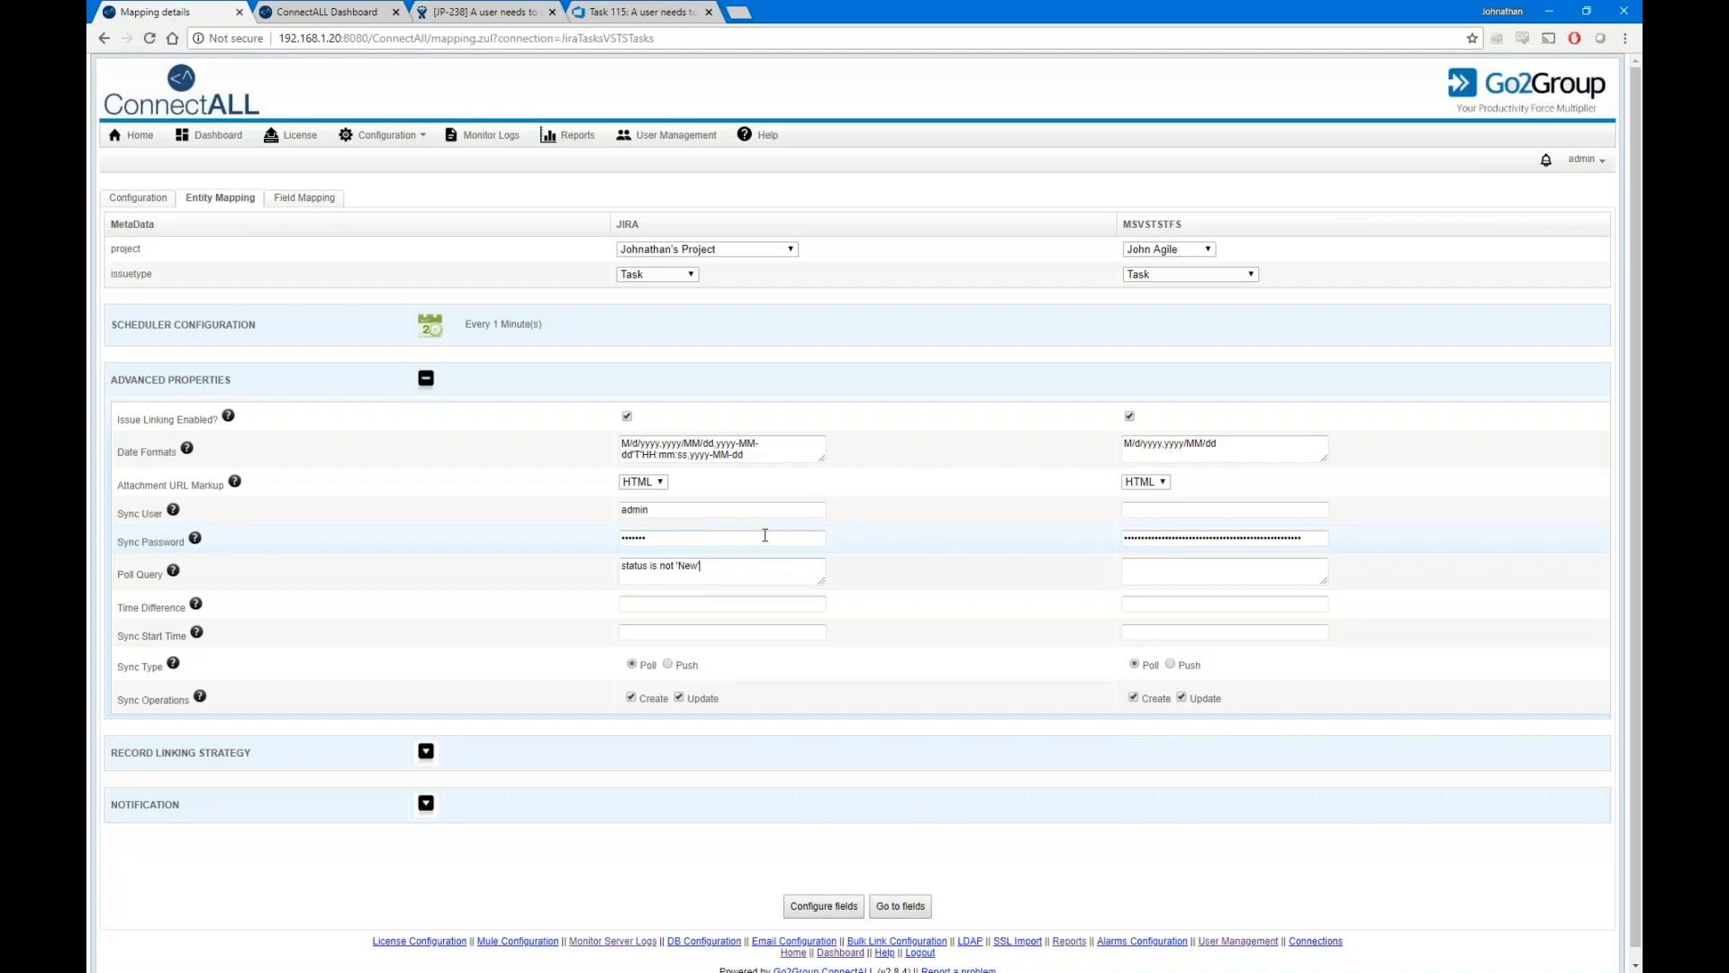
pyautogui.moveTo(740, 566); pyautogui.dragTo(611, 565)
pyautogui.hotkey('ctrl', 'x')
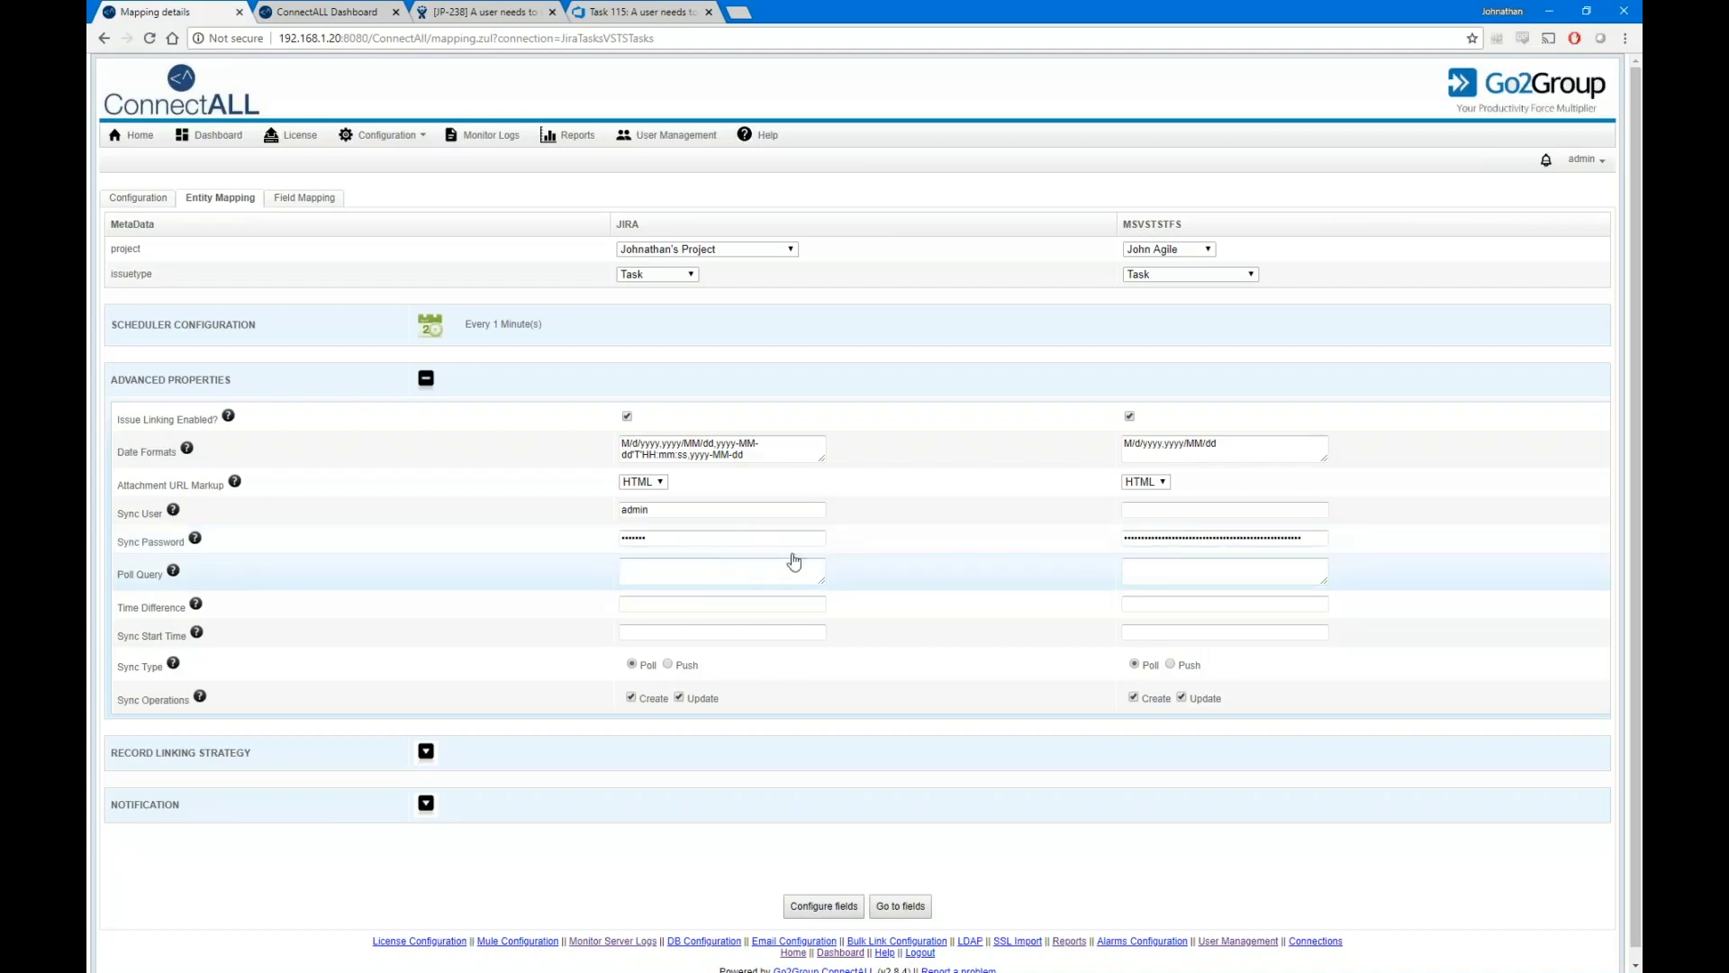
# Try disabling the Create sync operation for Jira and enable it again.
pyautogui.click(1173, 573)
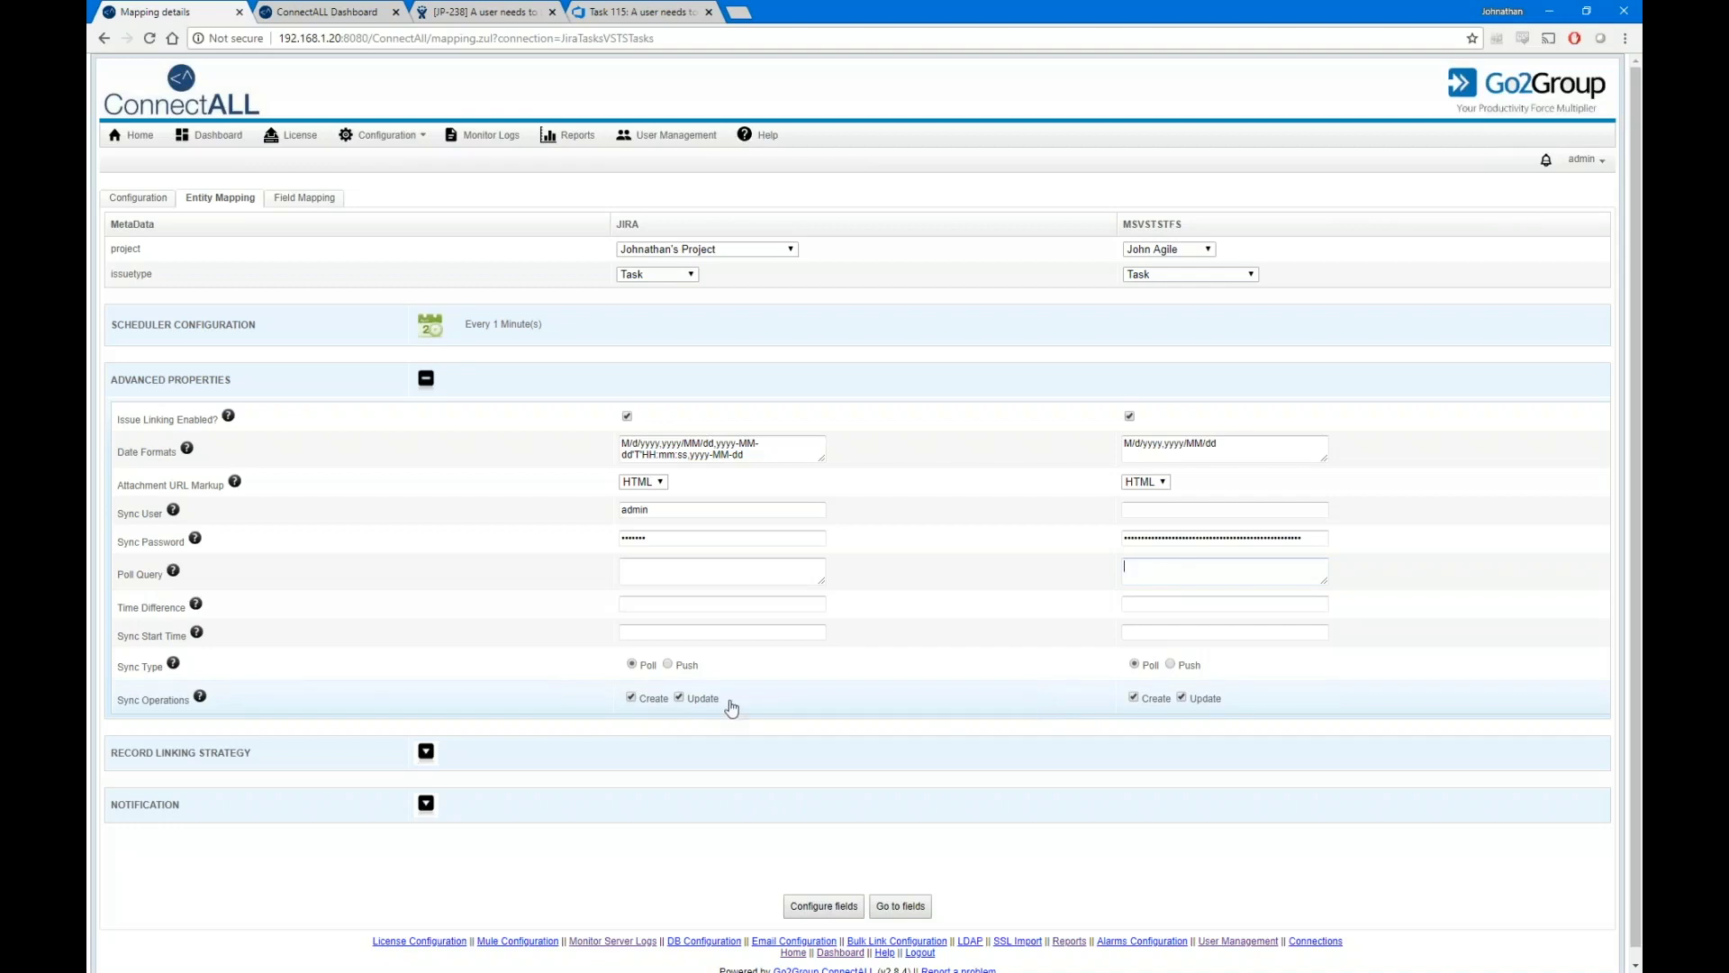
pyautogui.click(631, 697)
pyautogui.click(631, 697)
# Open the link's field mappings and examine the Summary, Description and Priority mappings.
pyautogui.click(296, 200)
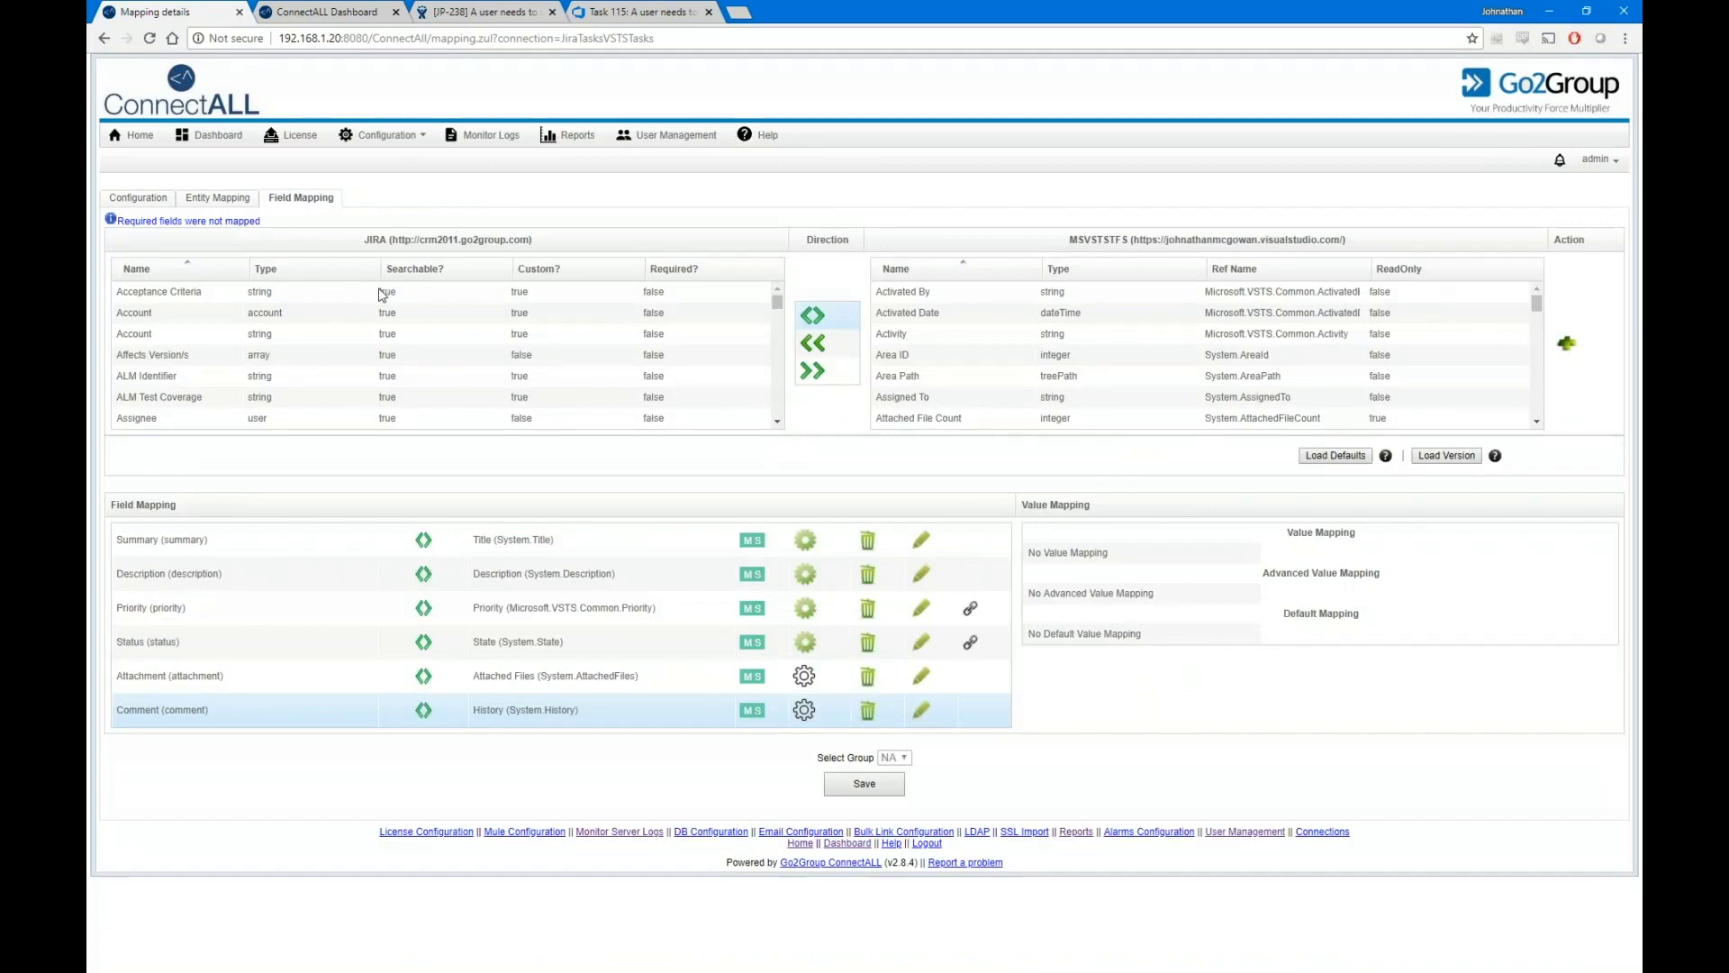
pyautogui.click(290, 537)
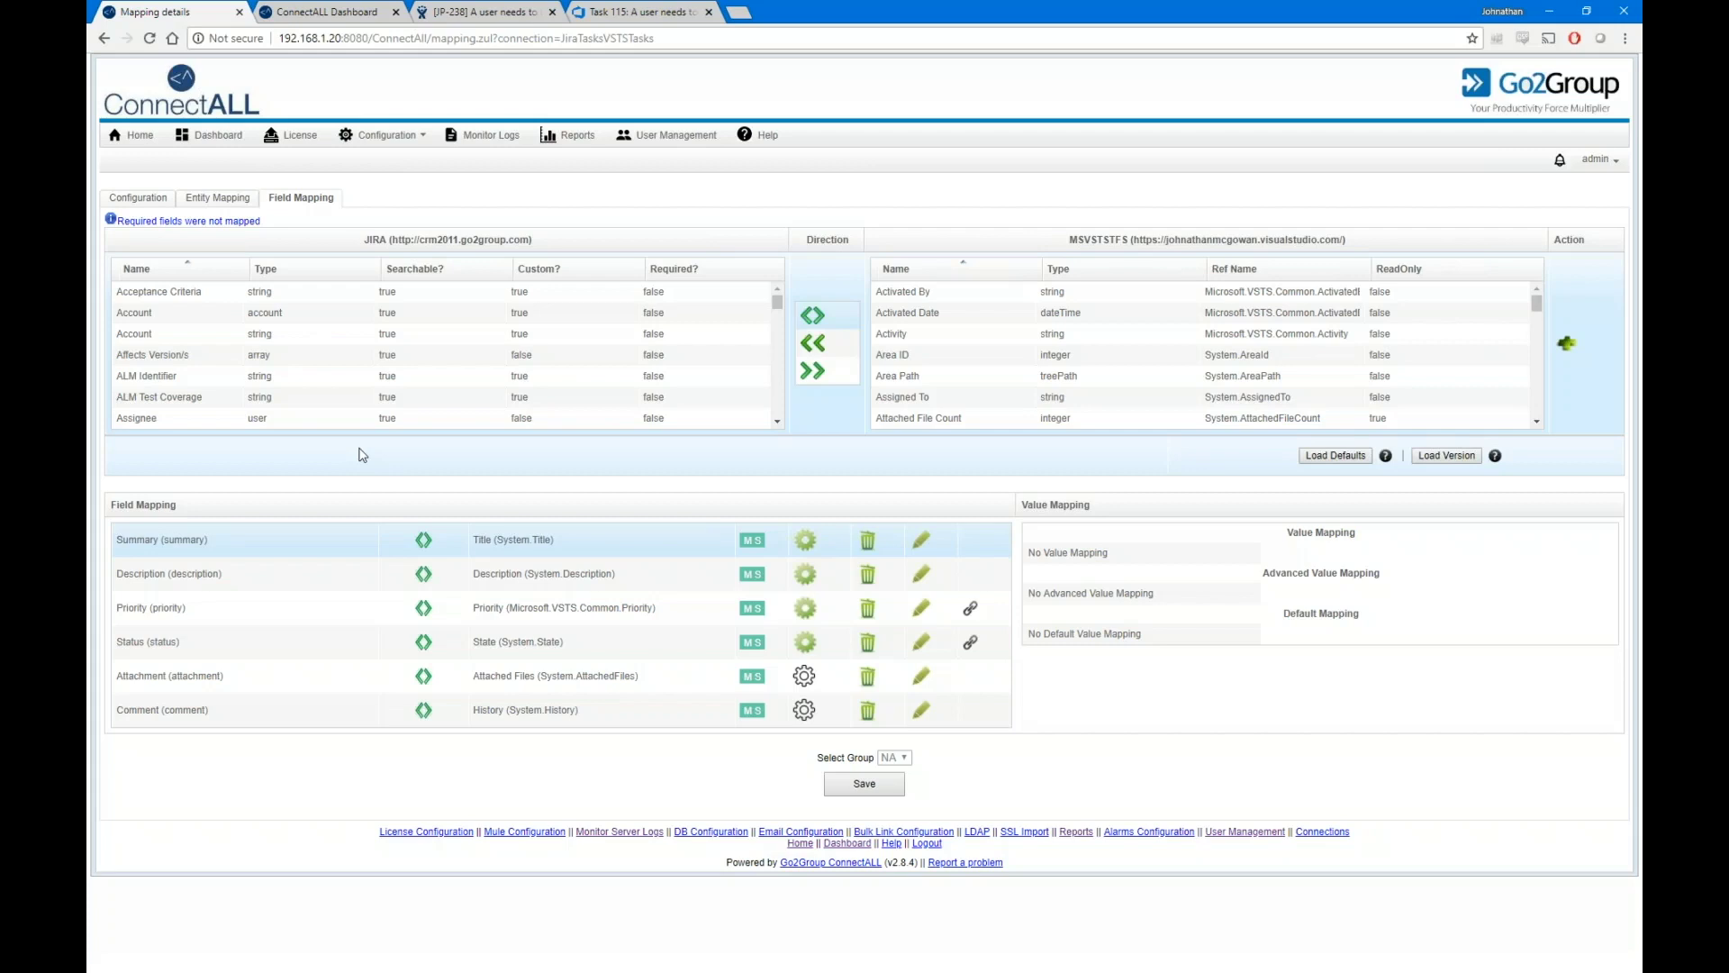
pyautogui.click(272, 573)
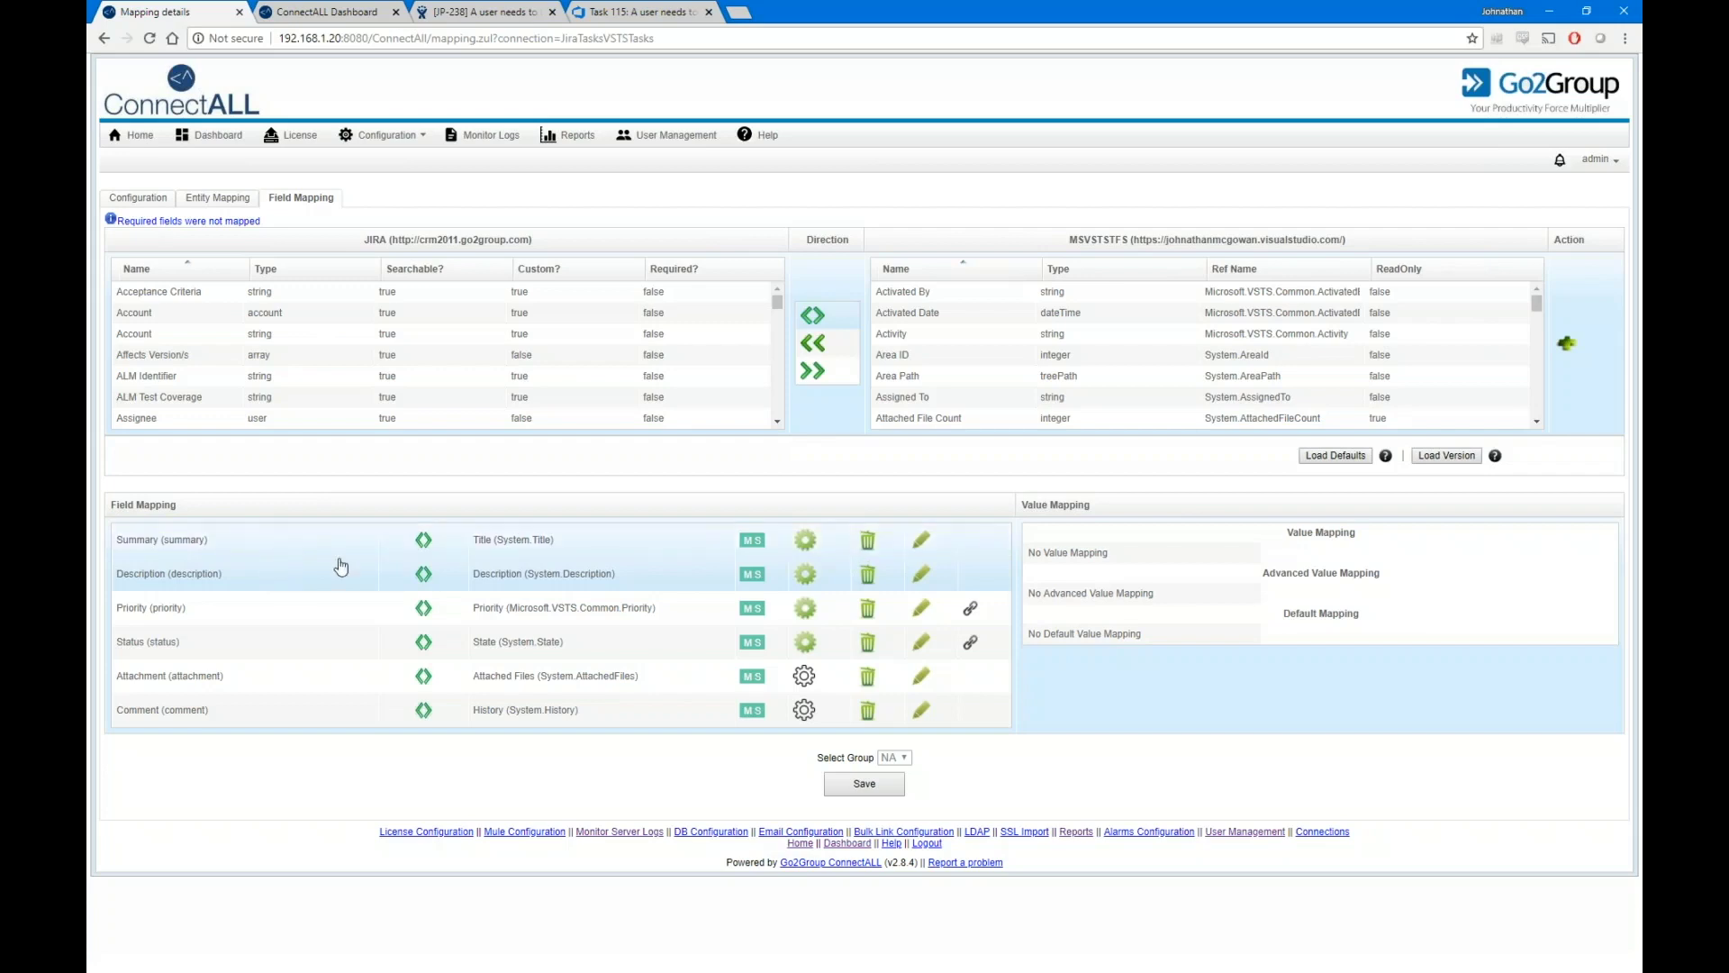
pyautogui.click(581, 620)
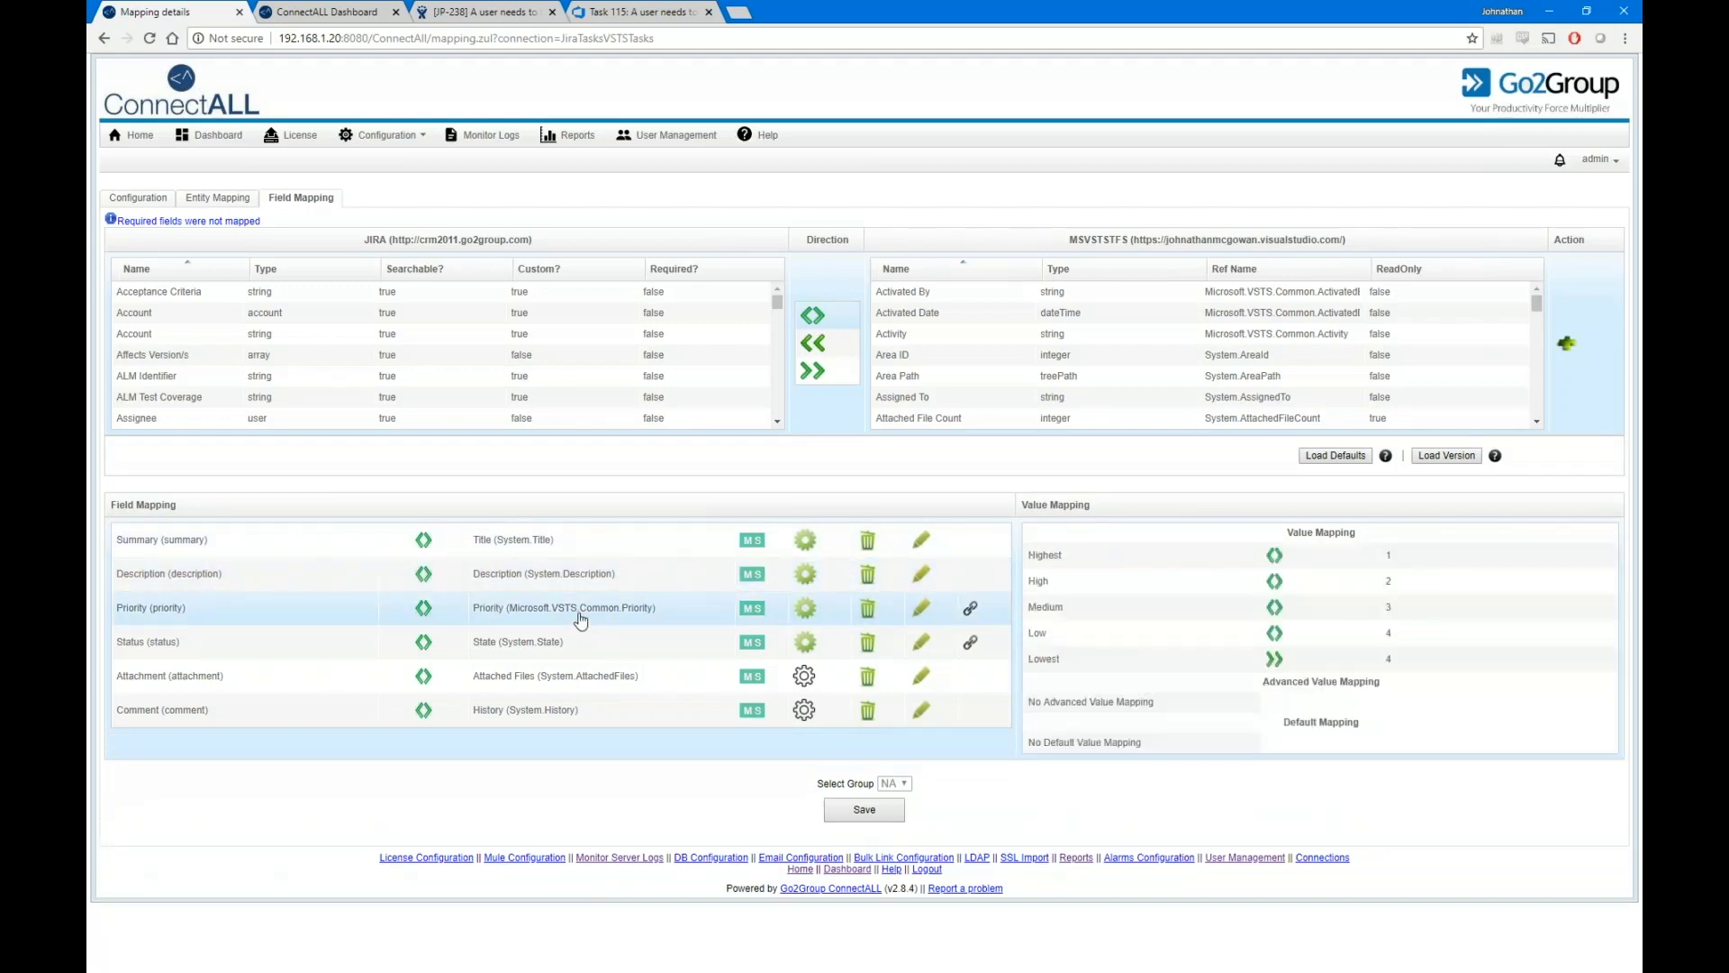
# Open the Priority value mapping for editing and examine the Jira priority options and their matching numeric values.
pyautogui.click(923, 614)
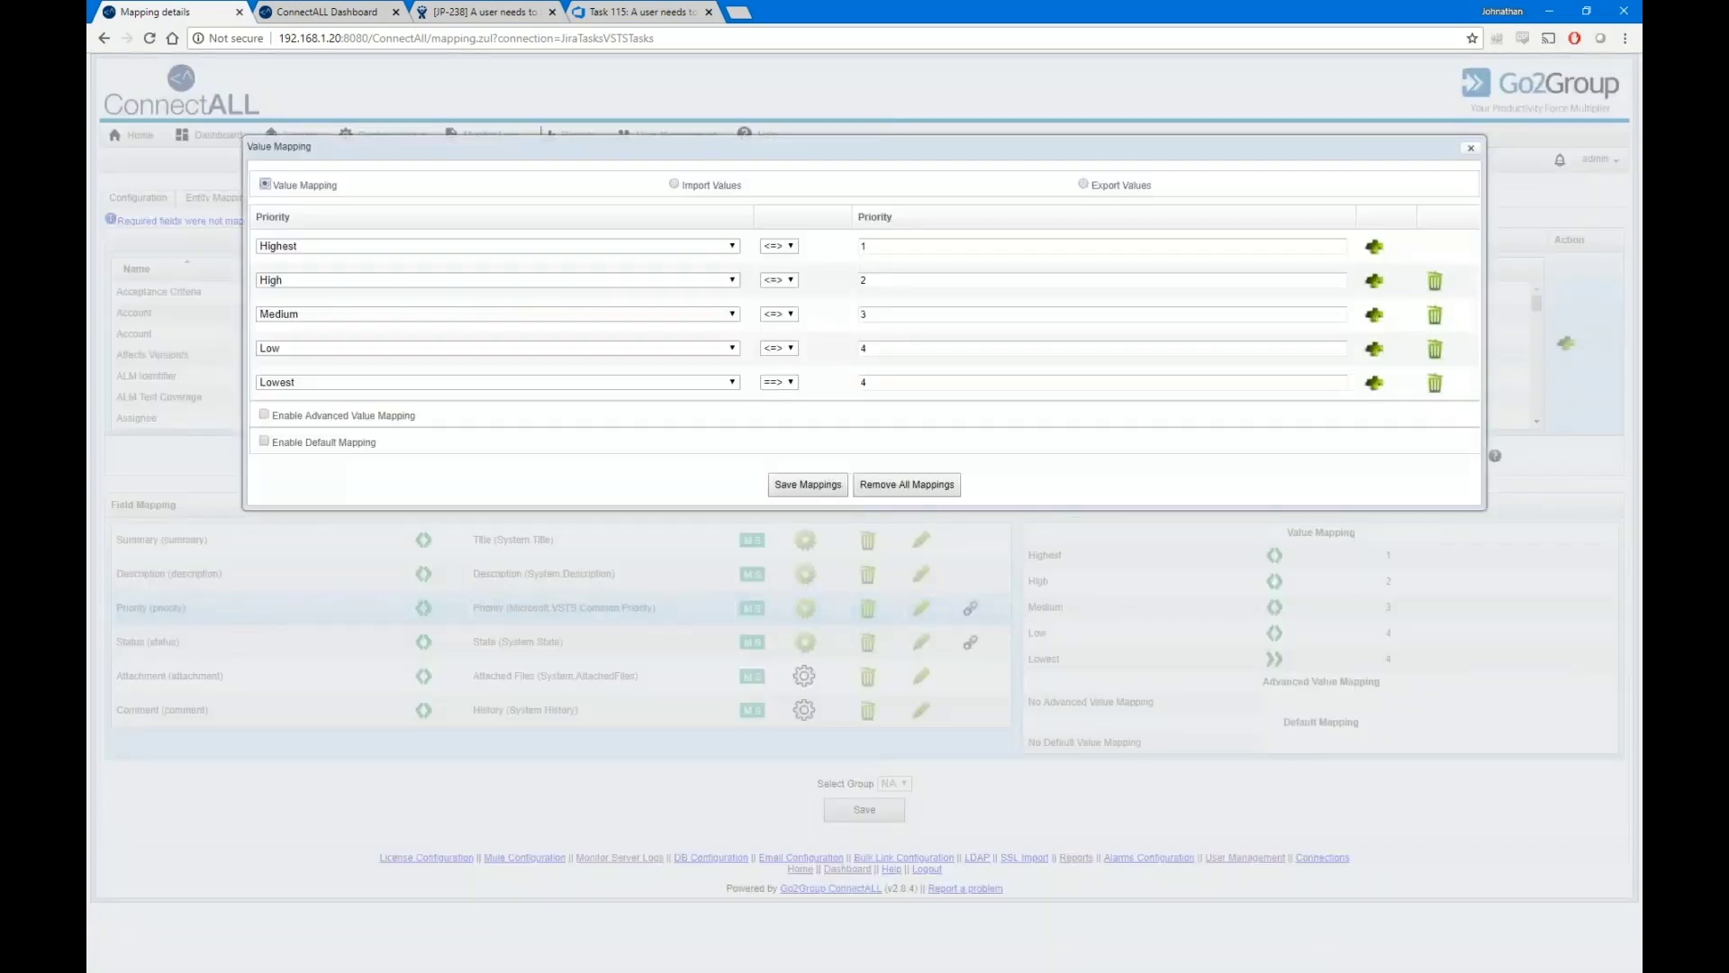
pyautogui.click(467, 255)
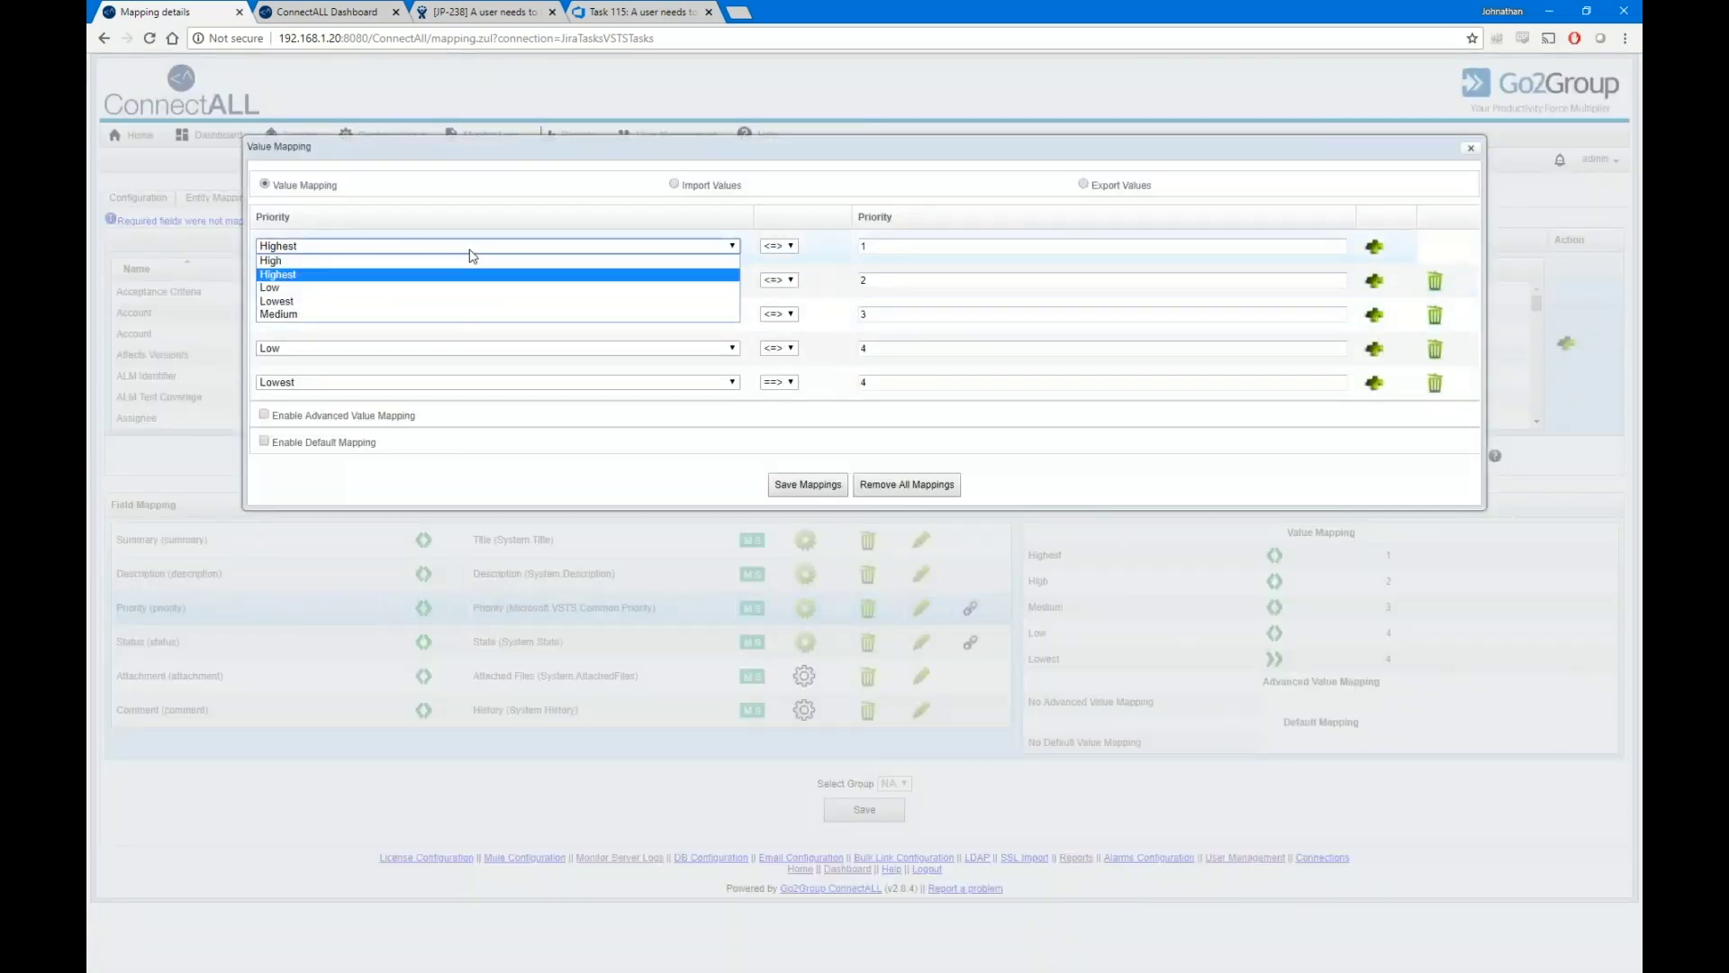
pyautogui.click(469, 257)
pyautogui.click(474, 282)
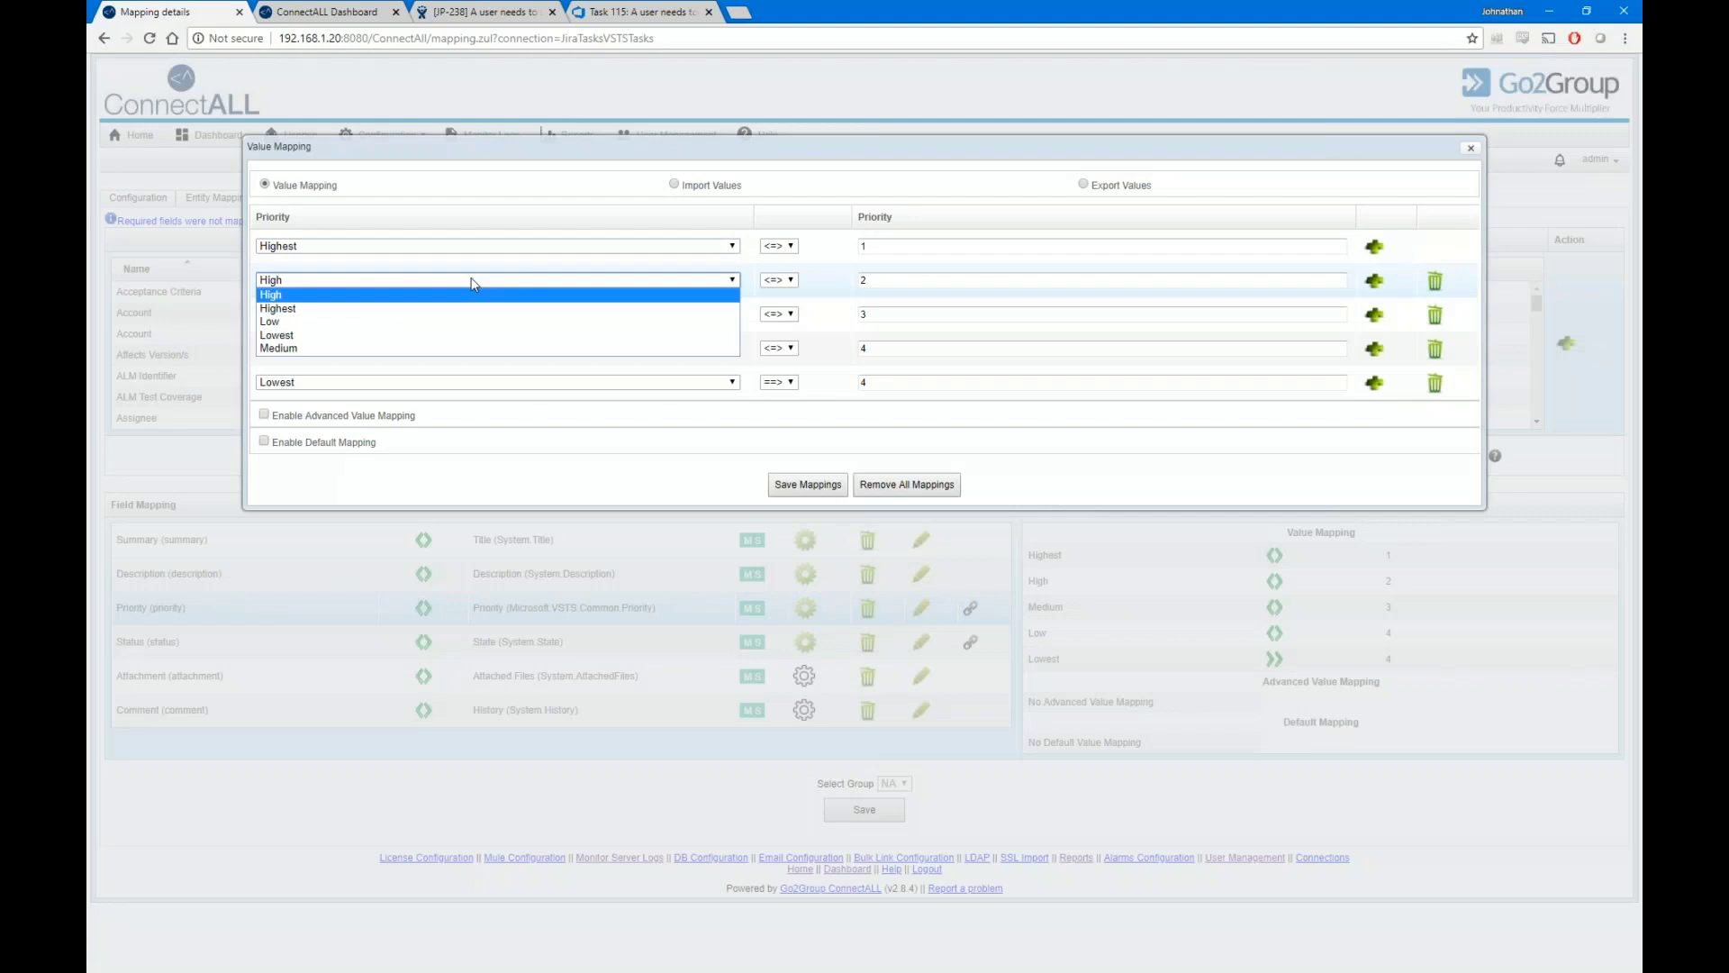
pyautogui.click(474, 282)
pyautogui.click(877, 276)
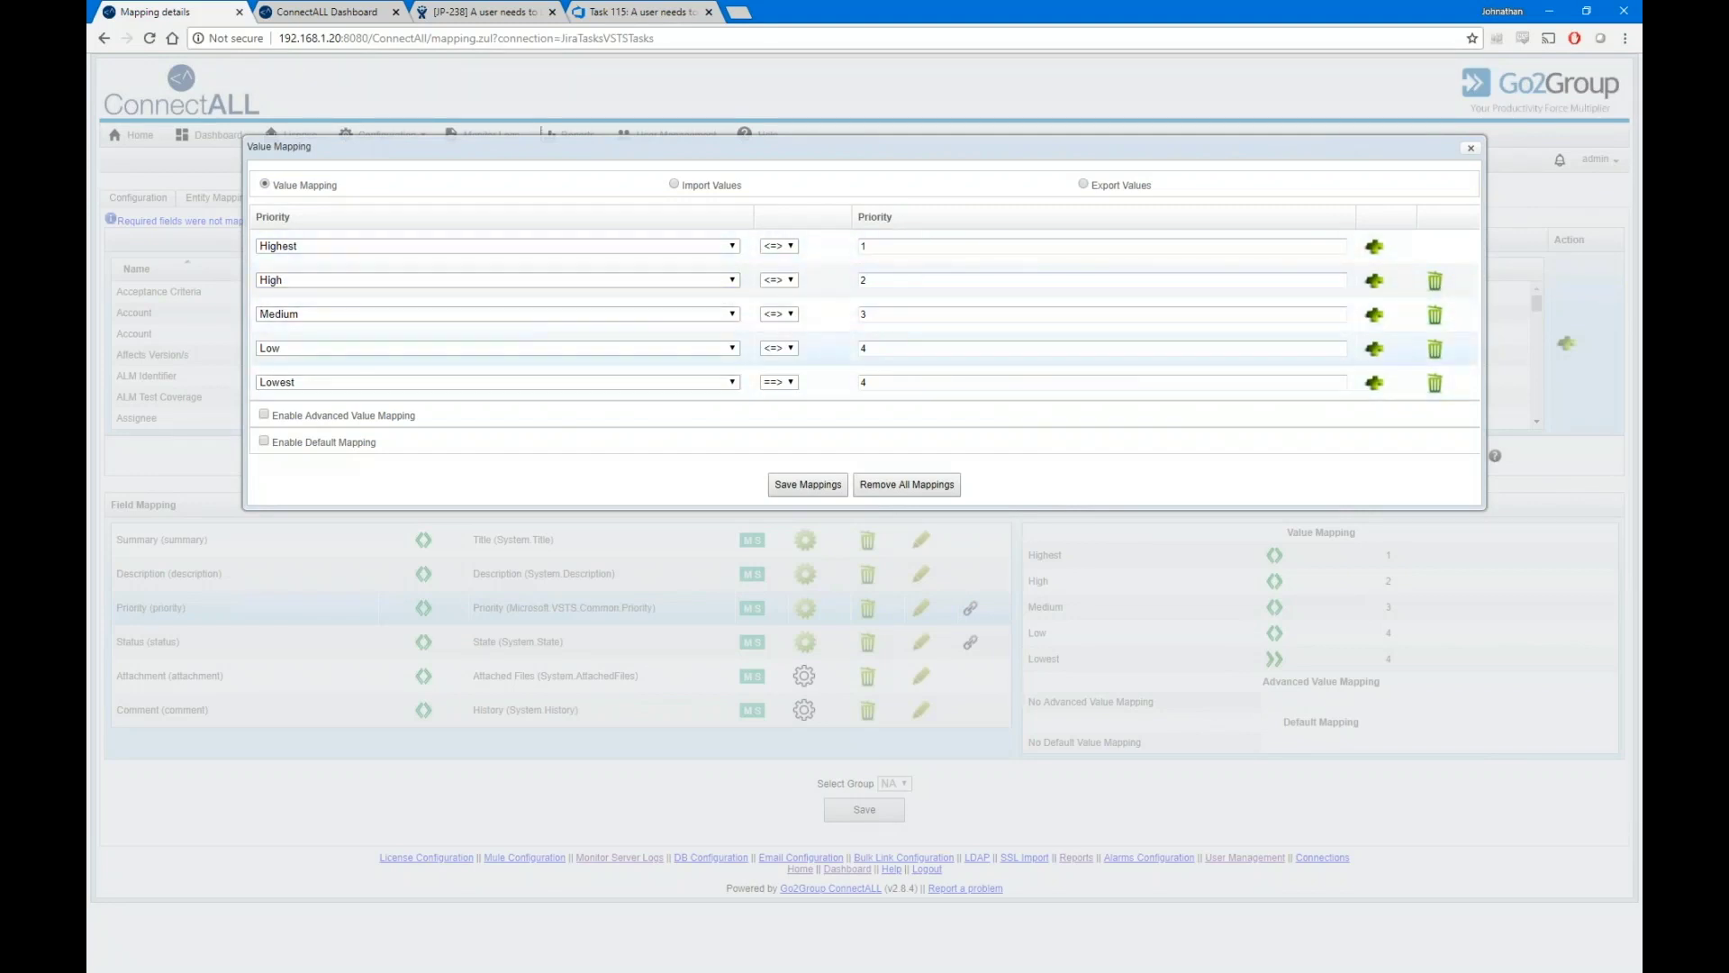
pyautogui.click(882, 349)
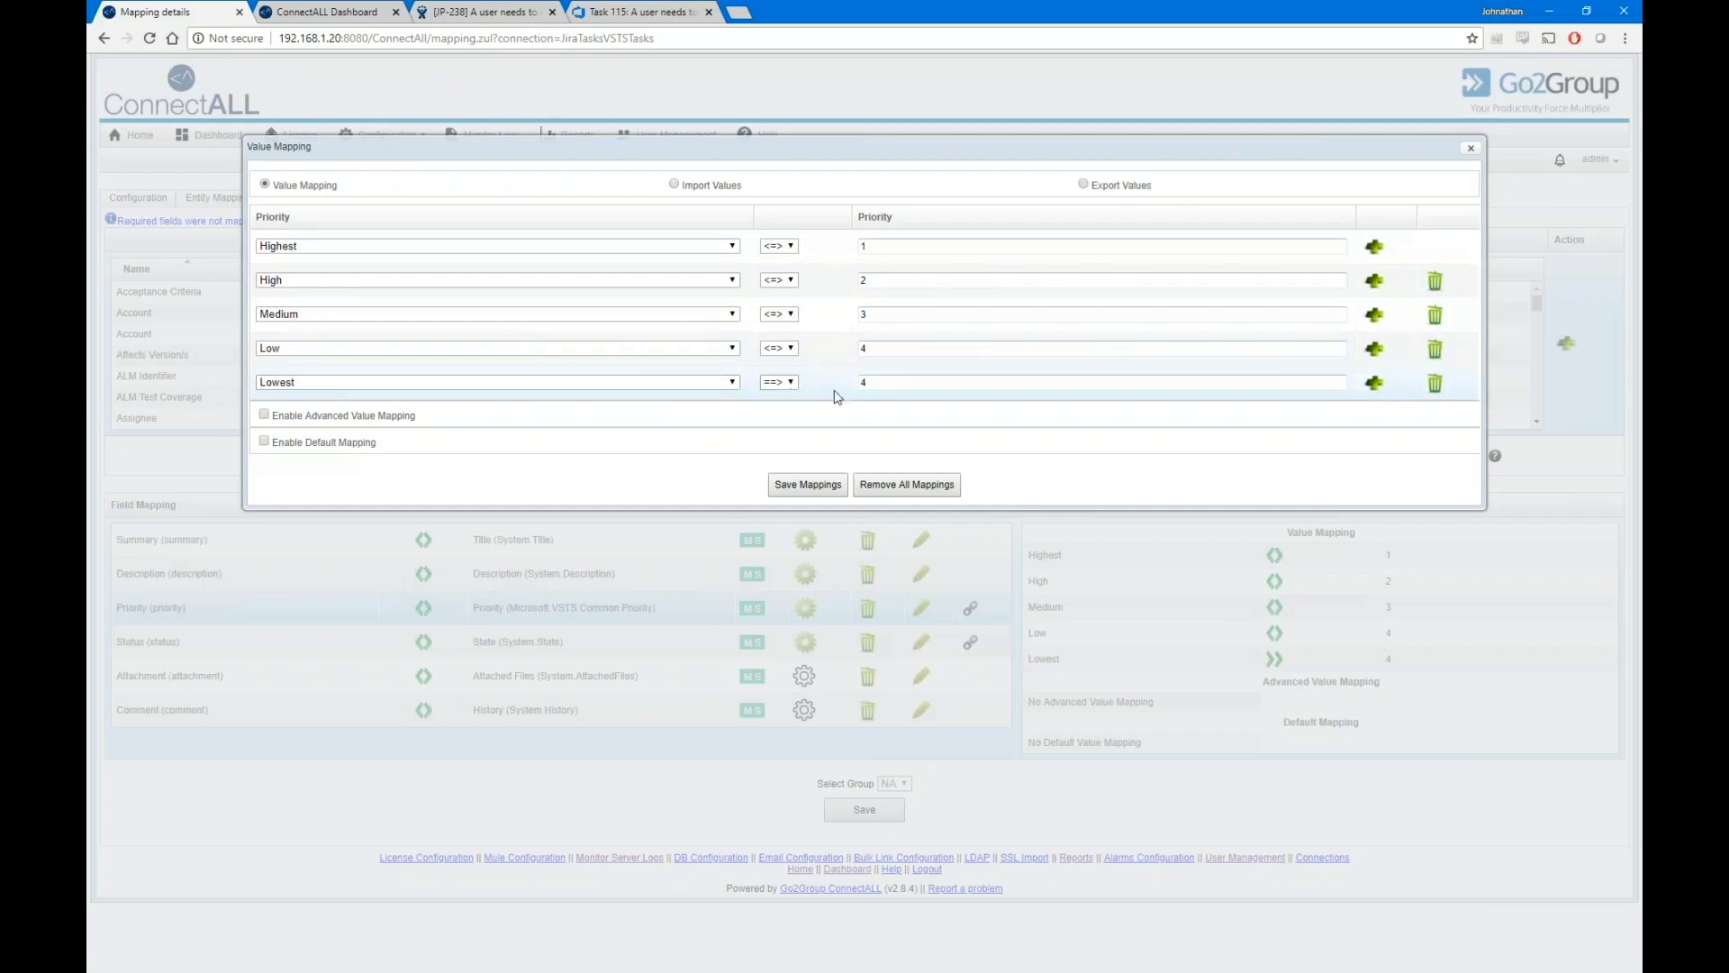
# Examine the numeric values matched to the Lowest and Low priorities and leave the Priority value mapping without saving.
pyautogui.doubleClick(863, 383)
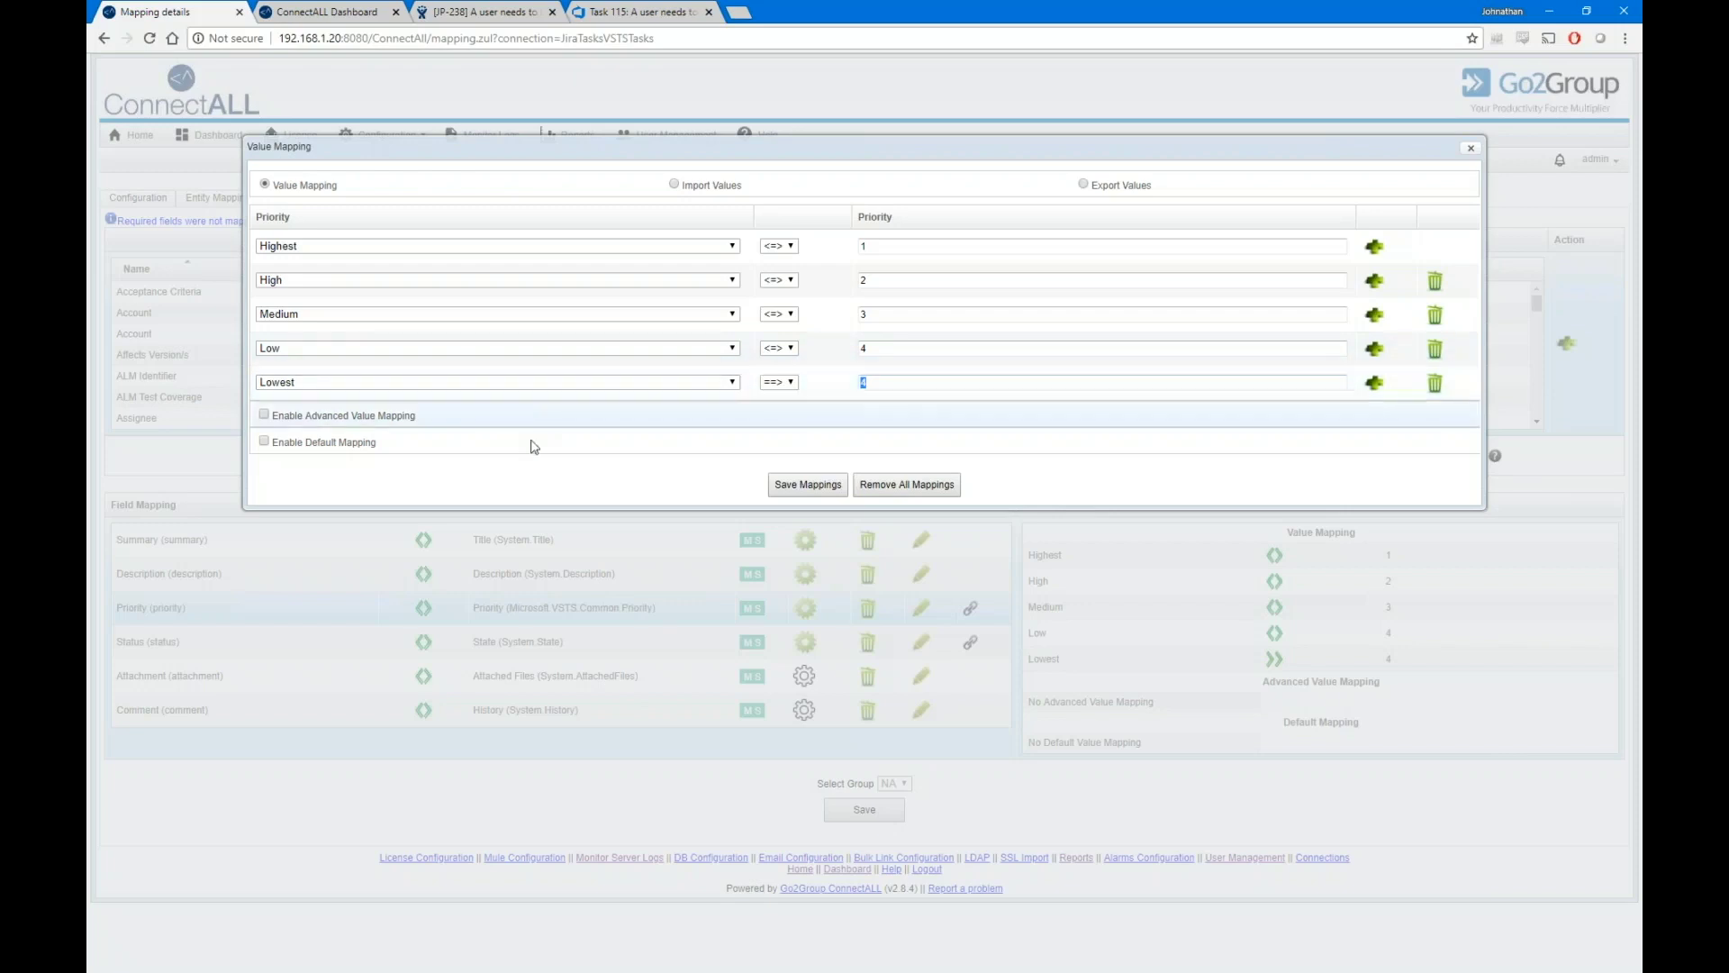
pyautogui.click(889, 352)
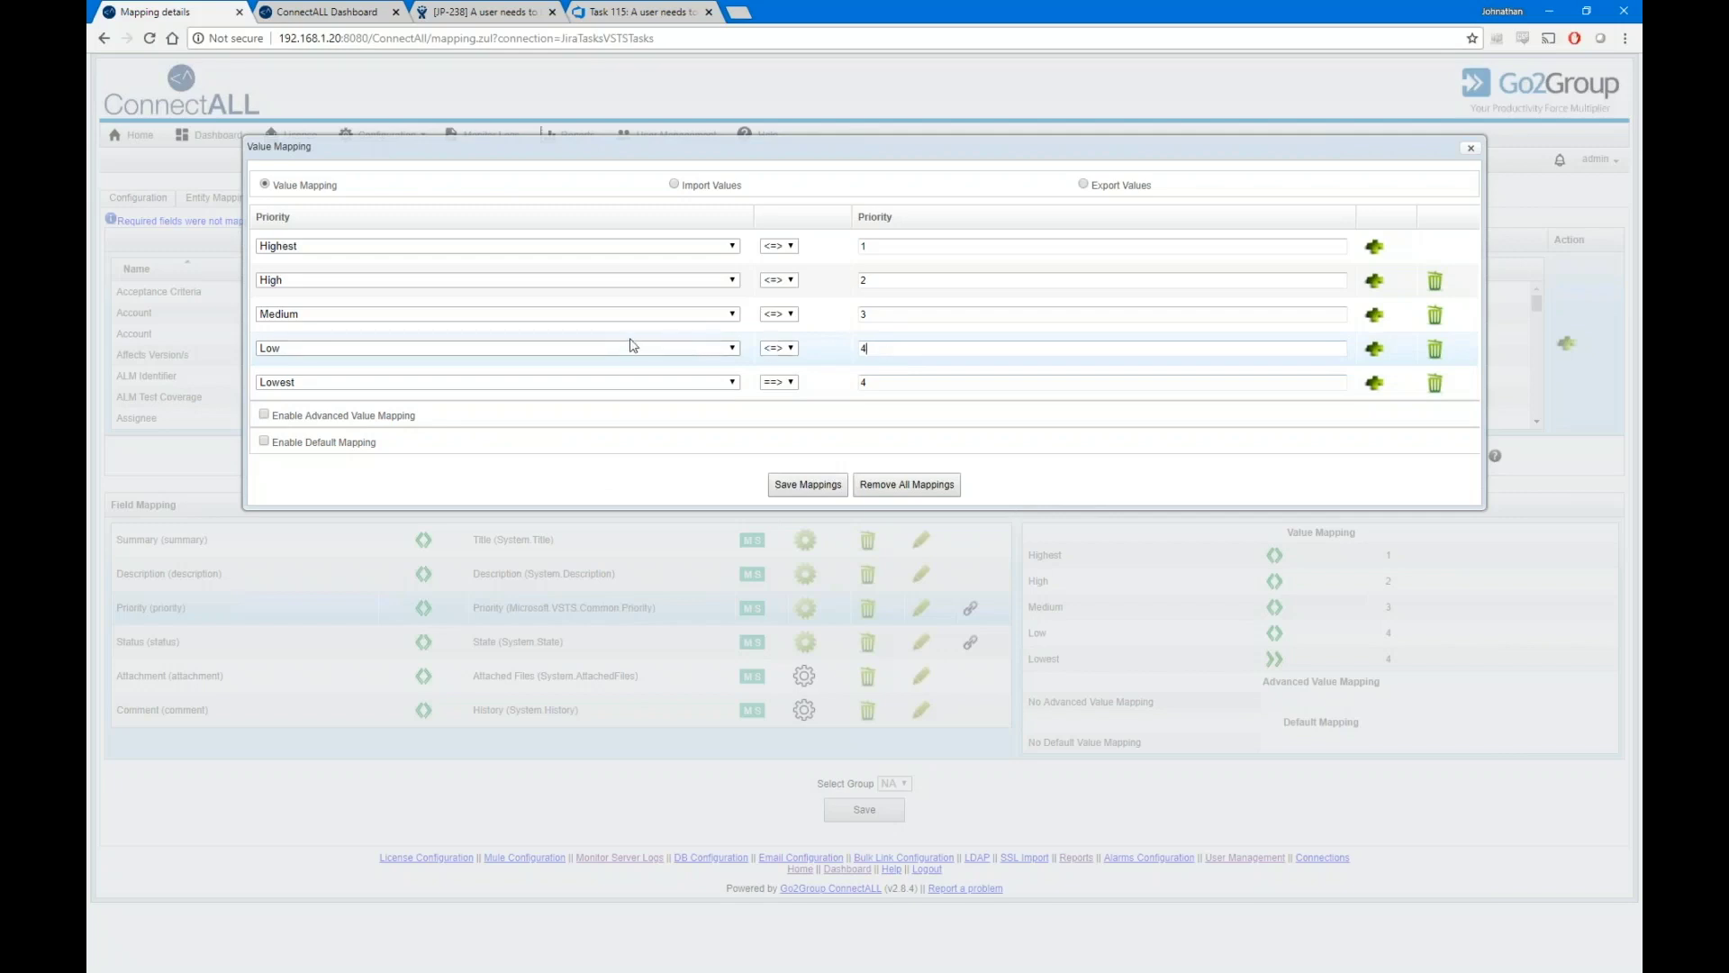
pyautogui.click(1473, 152)
# Open the Status value mapping for editing and examine the Jira status options available in each of its four rows.
pyautogui.click(546, 644)
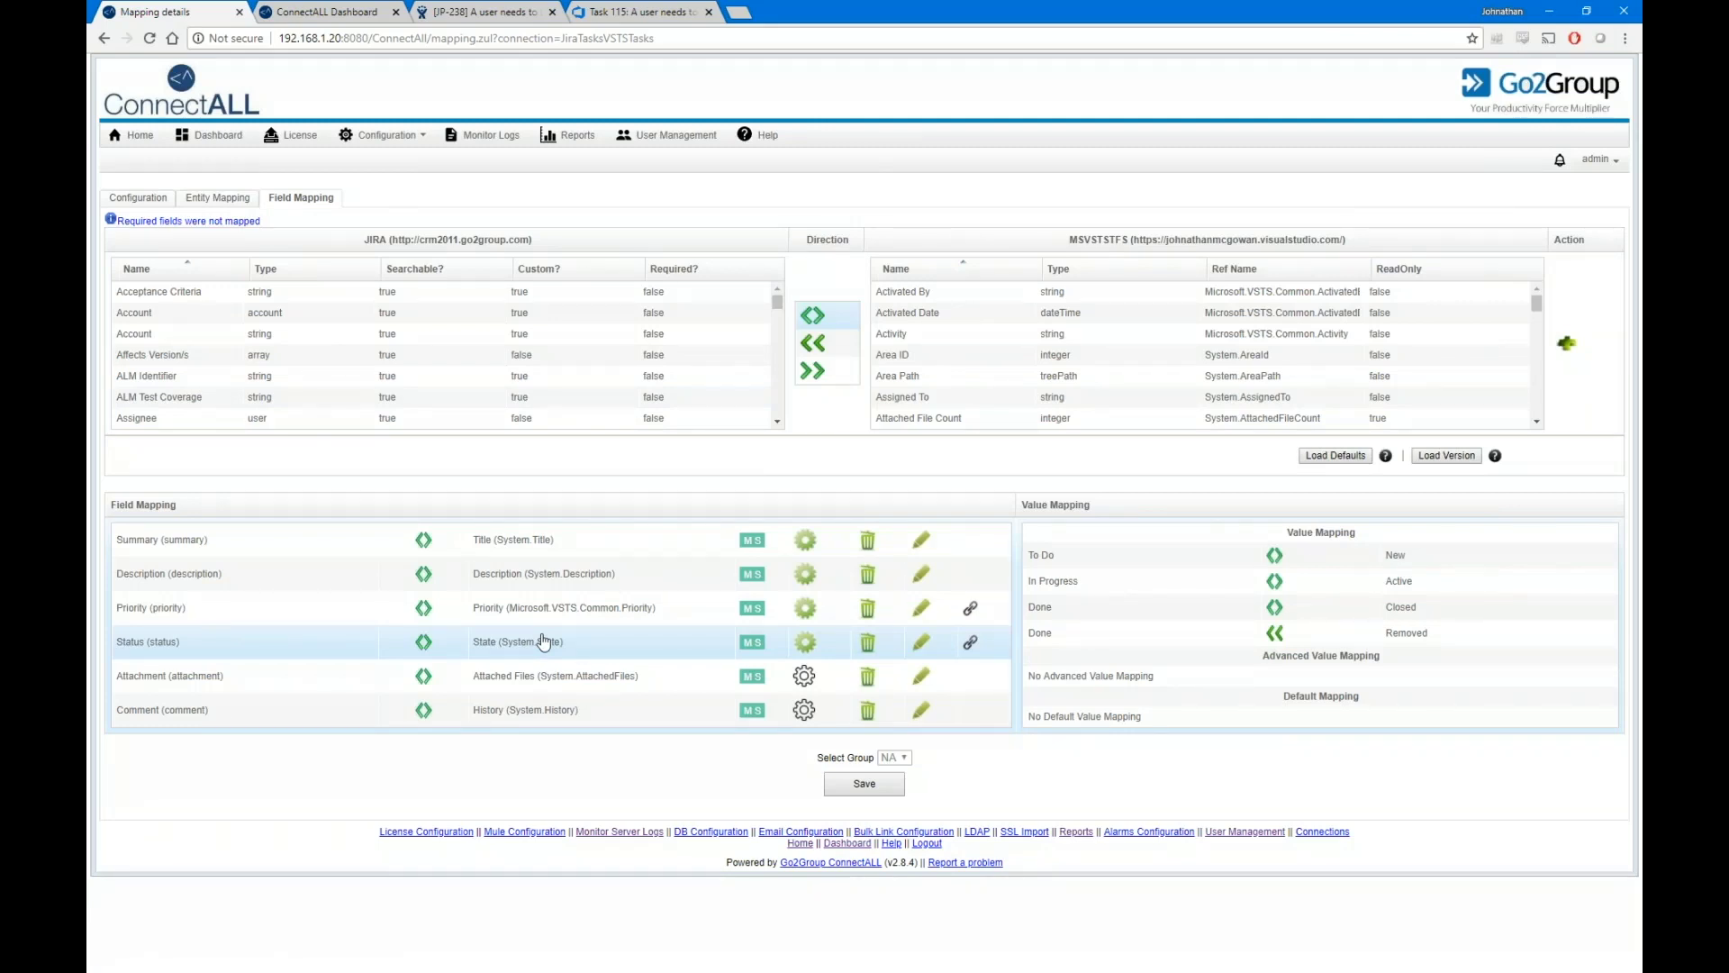
pyautogui.click(892, 641)
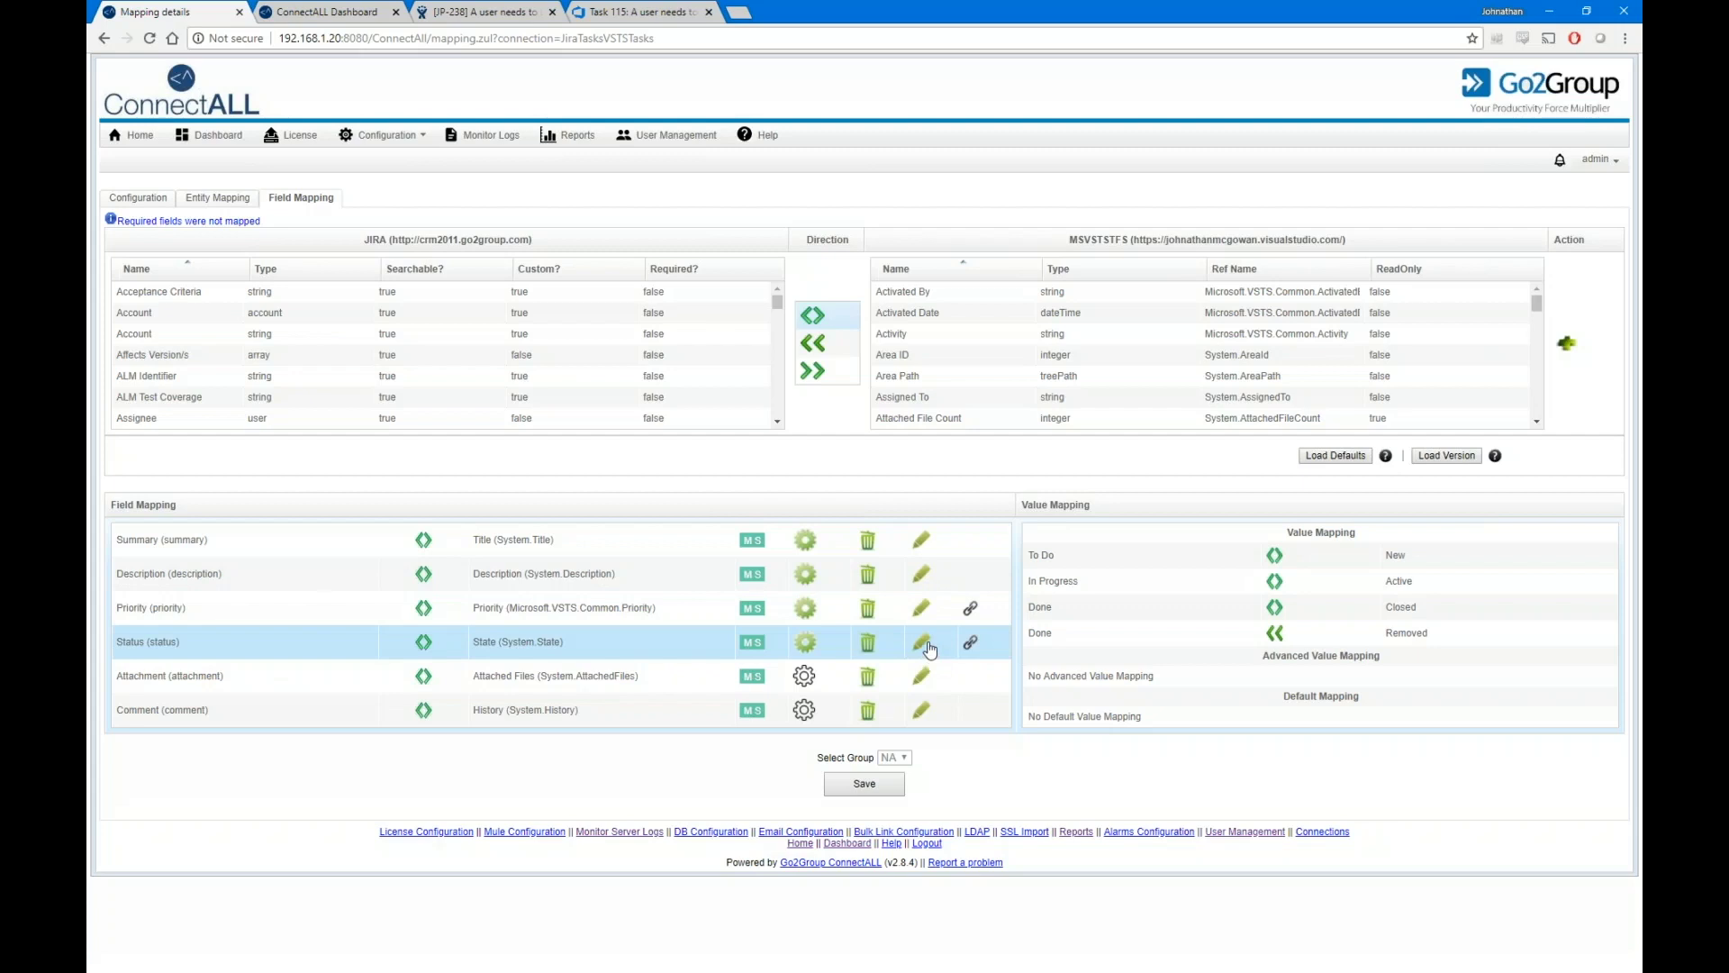
pyautogui.click(930, 649)
pyautogui.click(613, 248)
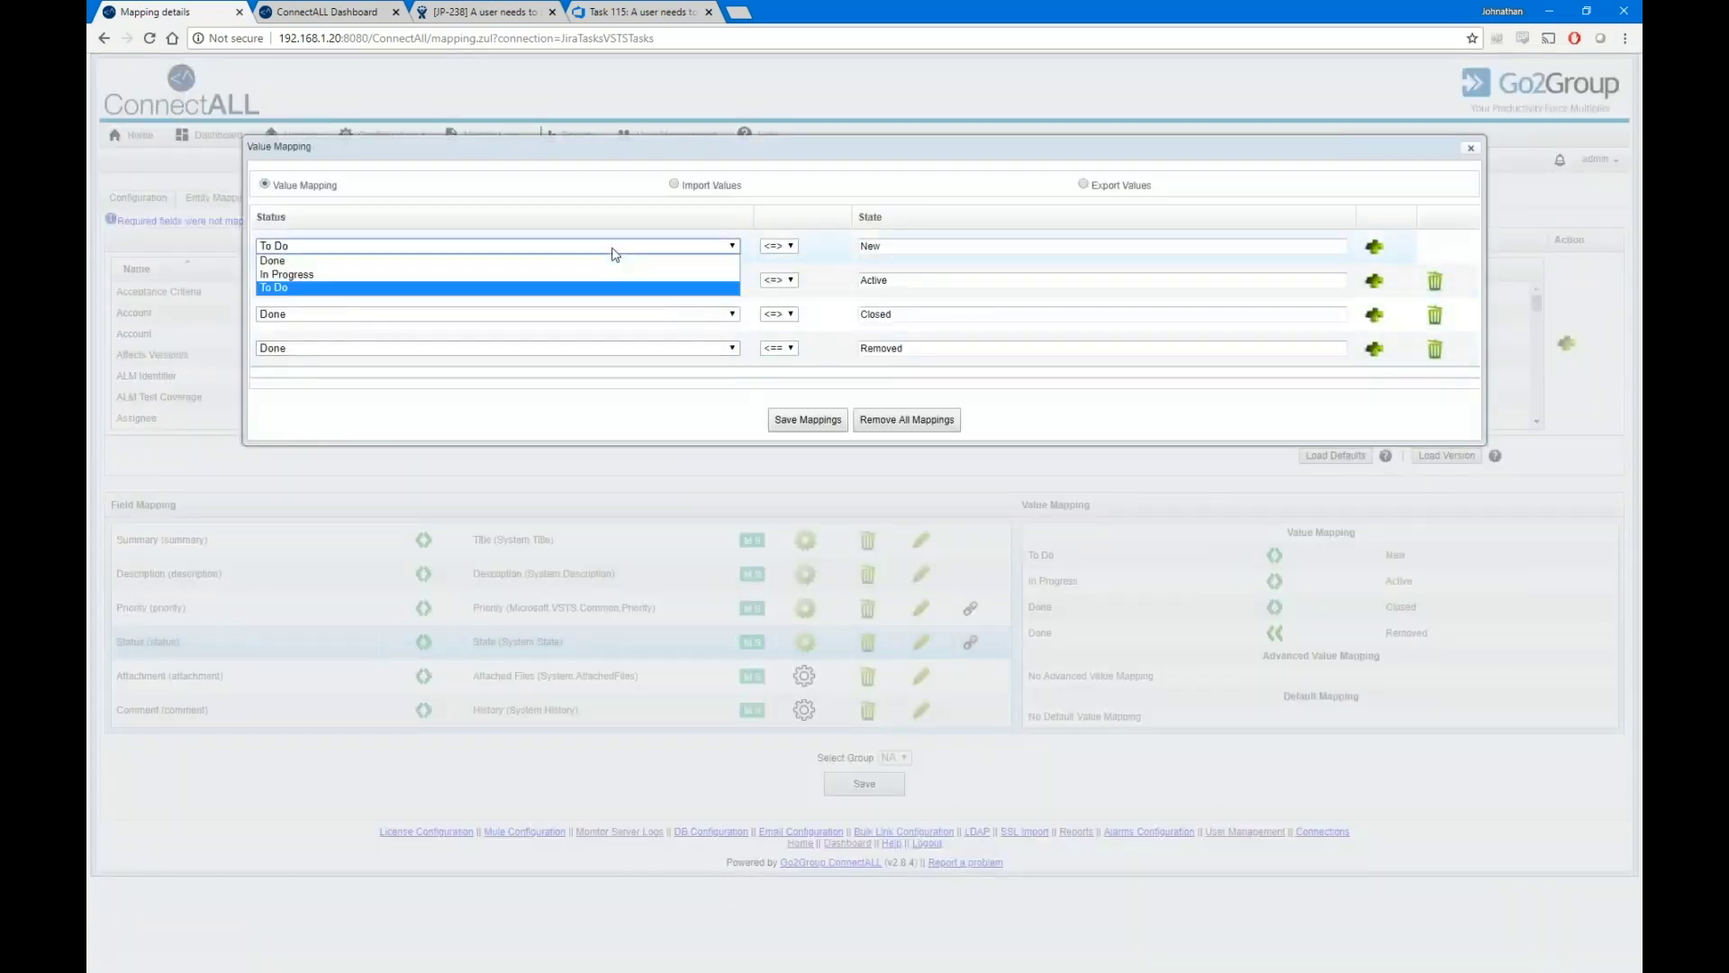
pyautogui.click(615, 254)
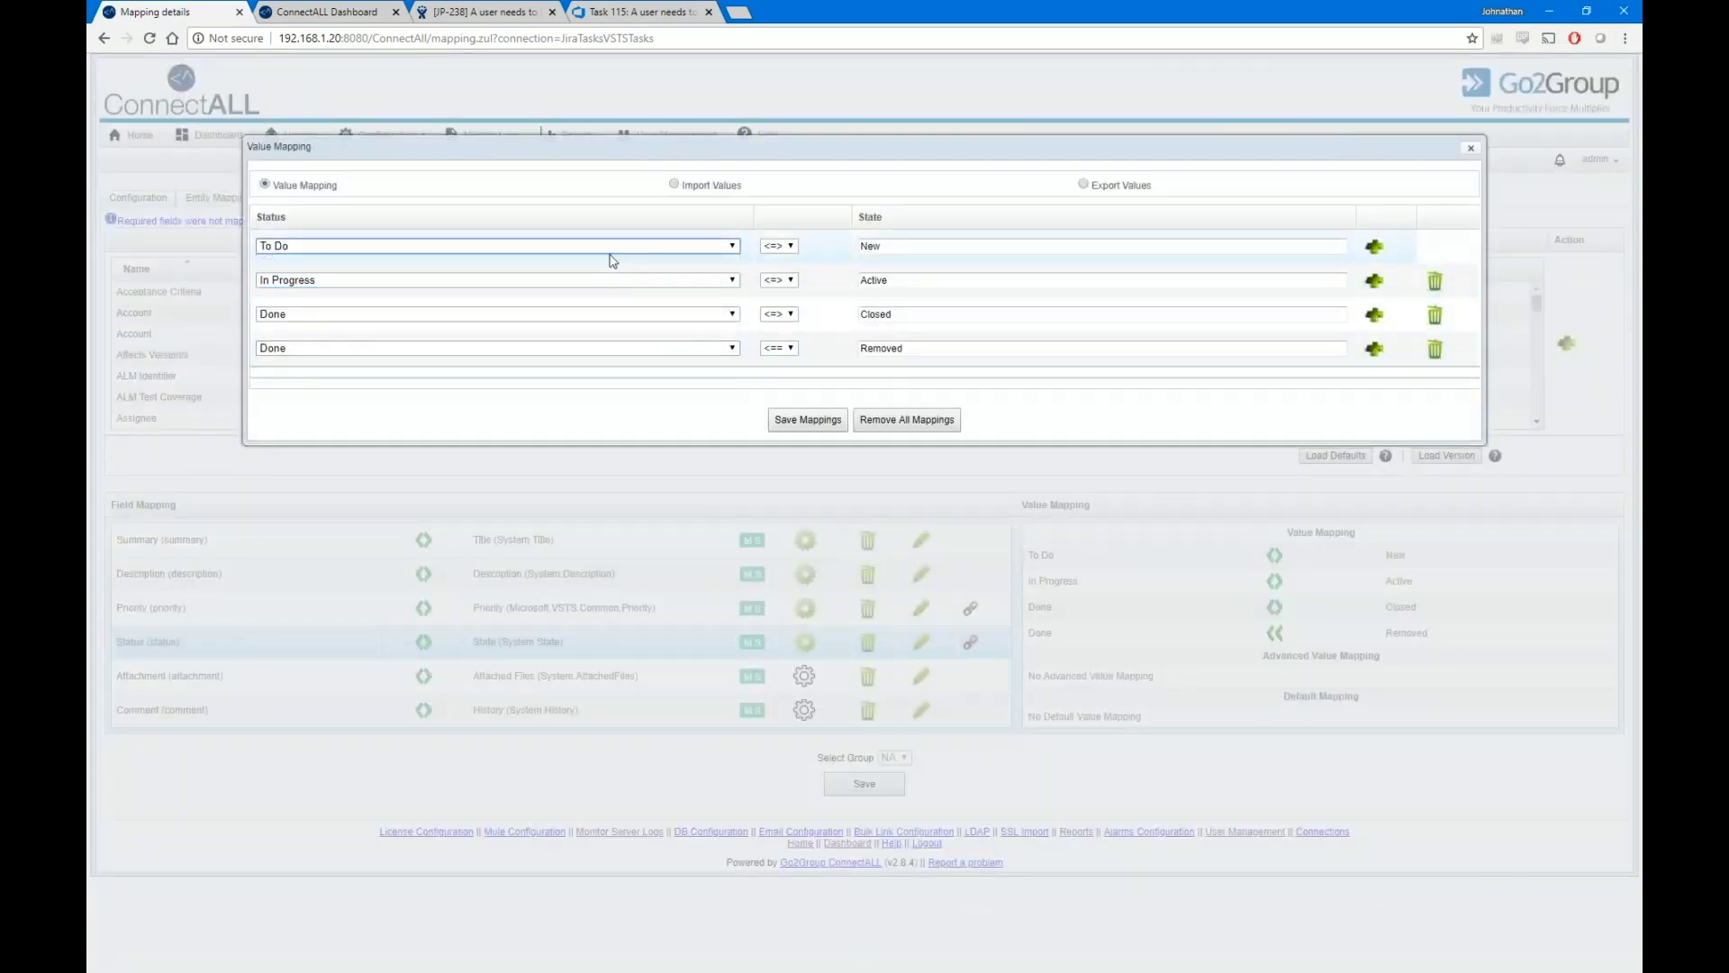
pyautogui.click(601, 280)
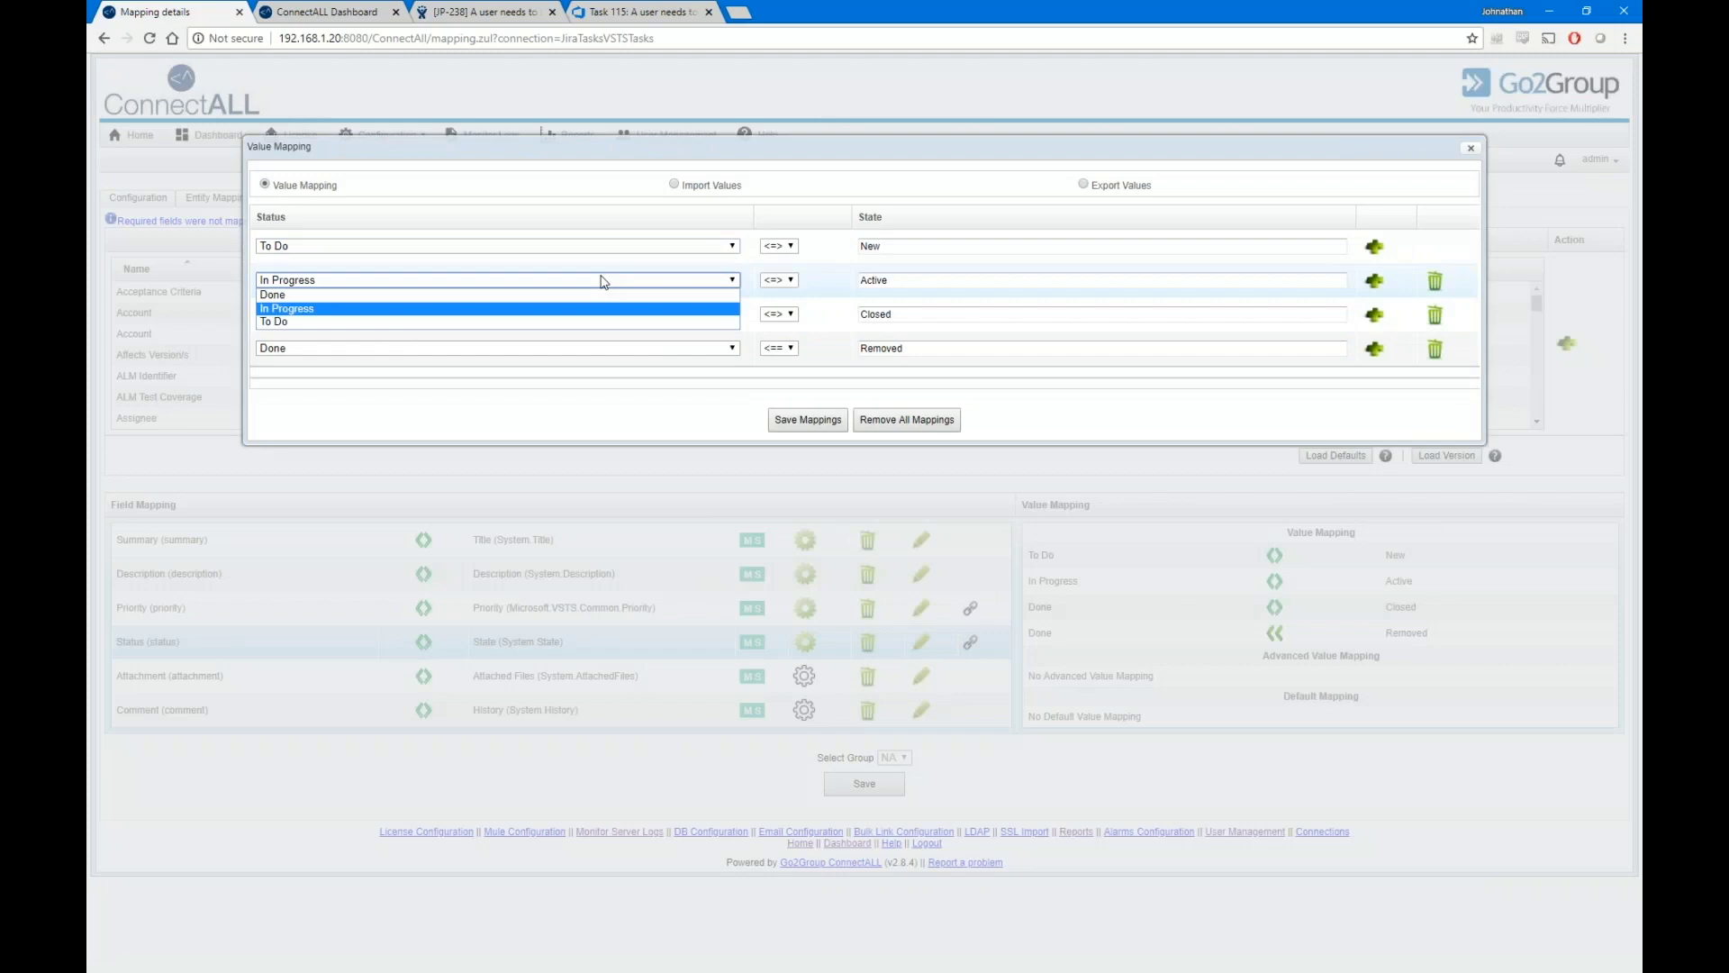
pyautogui.click(603, 281)
pyautogui.click(587, 315)
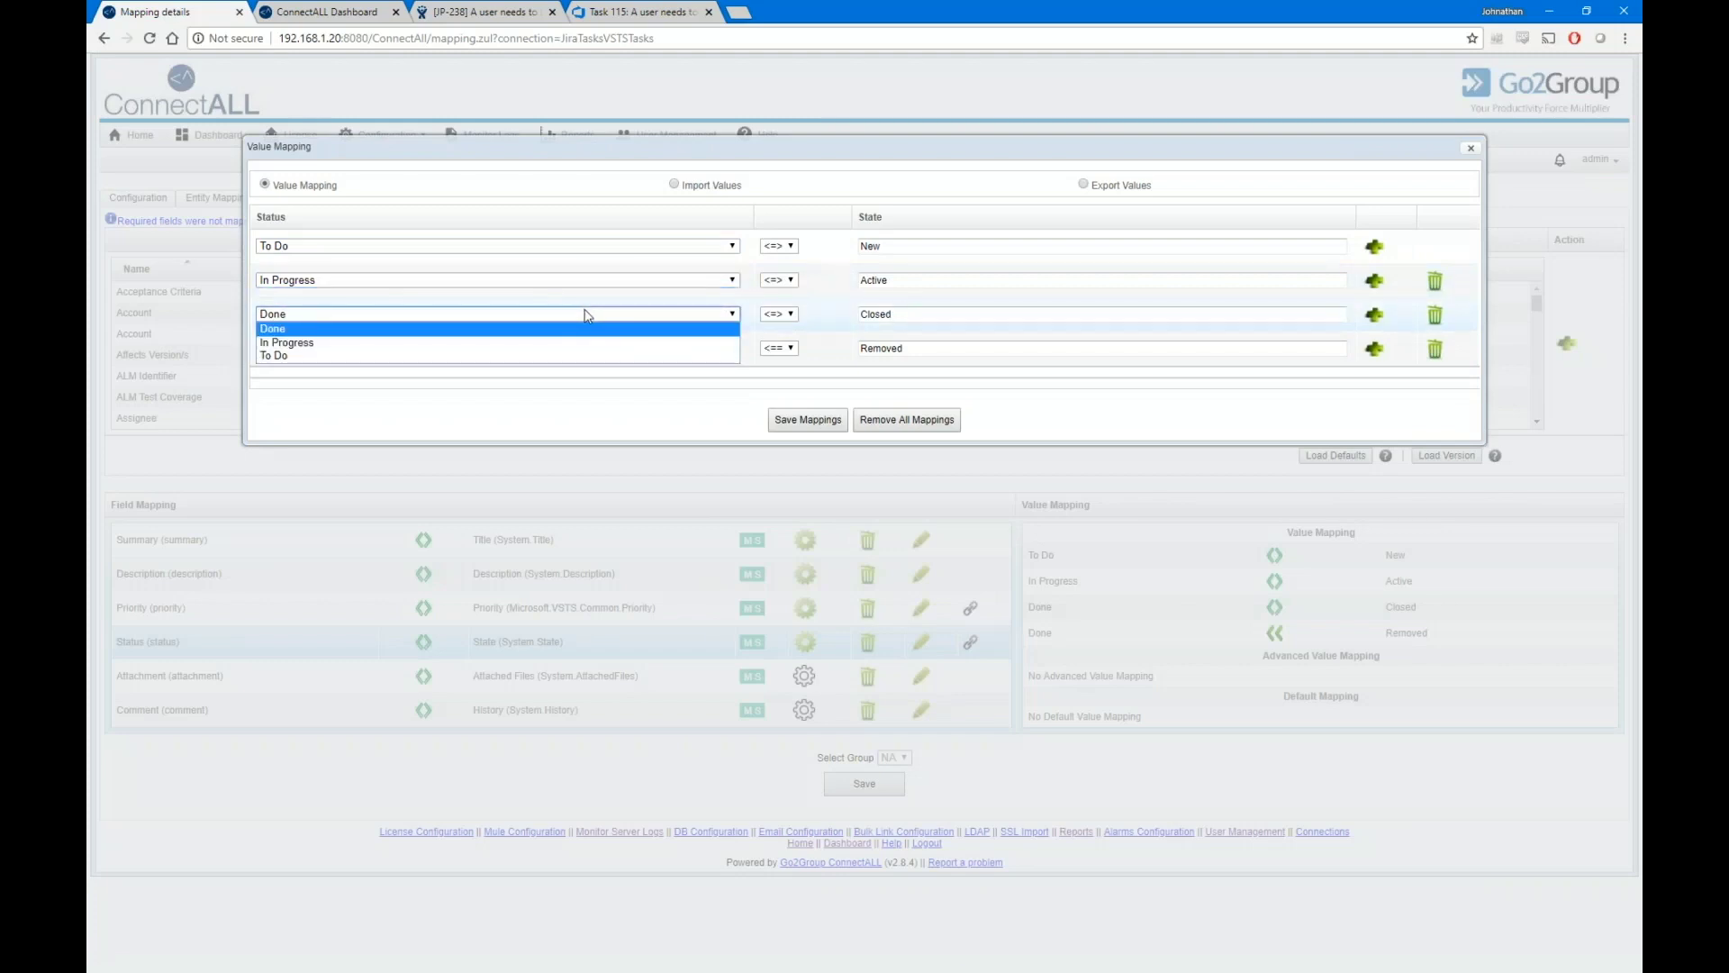
pyautogui.click(587, 314)
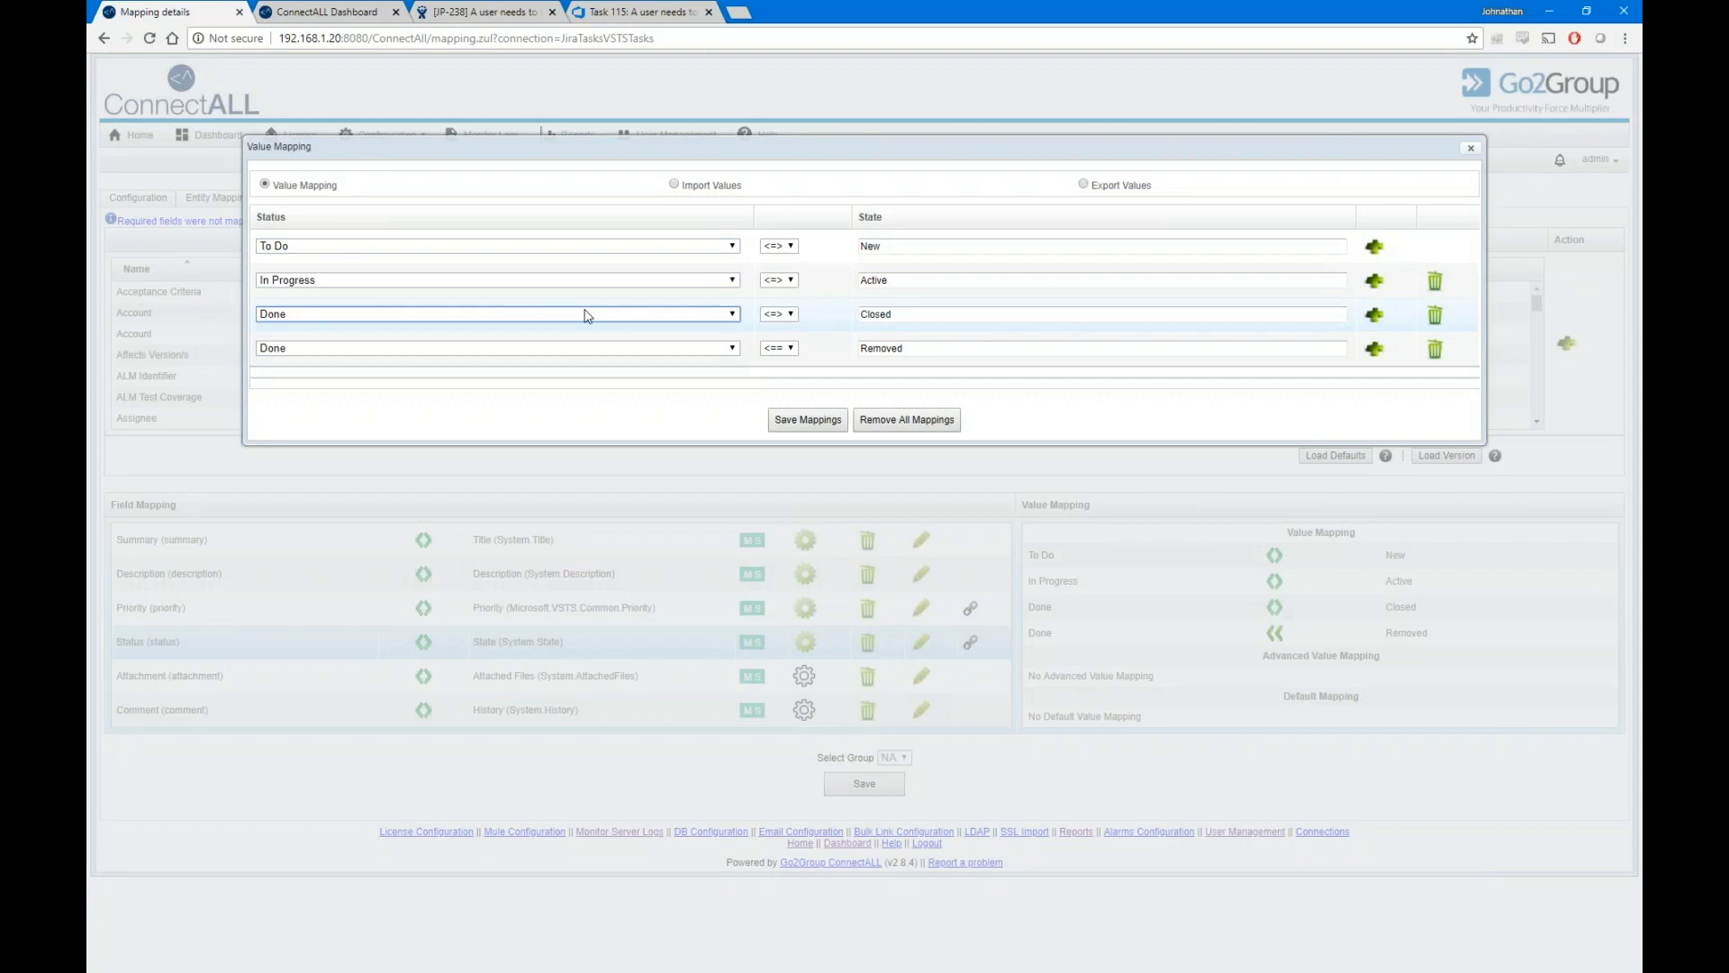
pyautogui.click(540, 347)
pyautogui.click(540, 348)
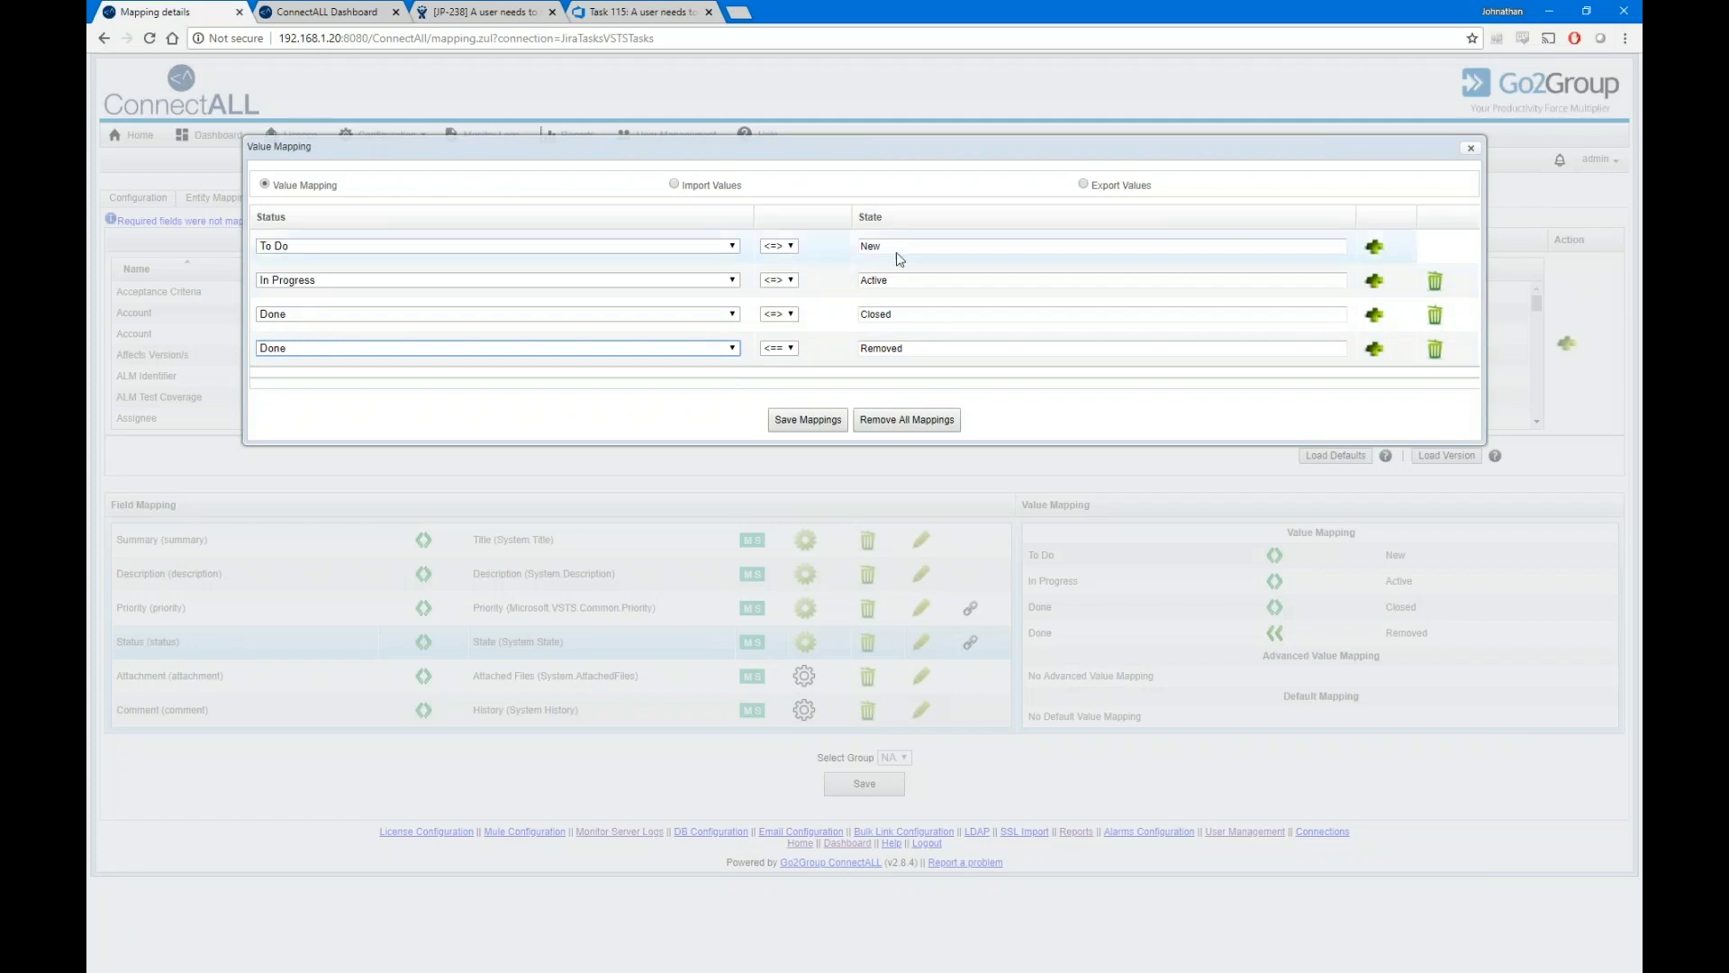
# Examine the New and Active states in the Status mapping, close it without saving, and view the Attachment field's value mapping.
pyautogui.doubleClick(867, 245)
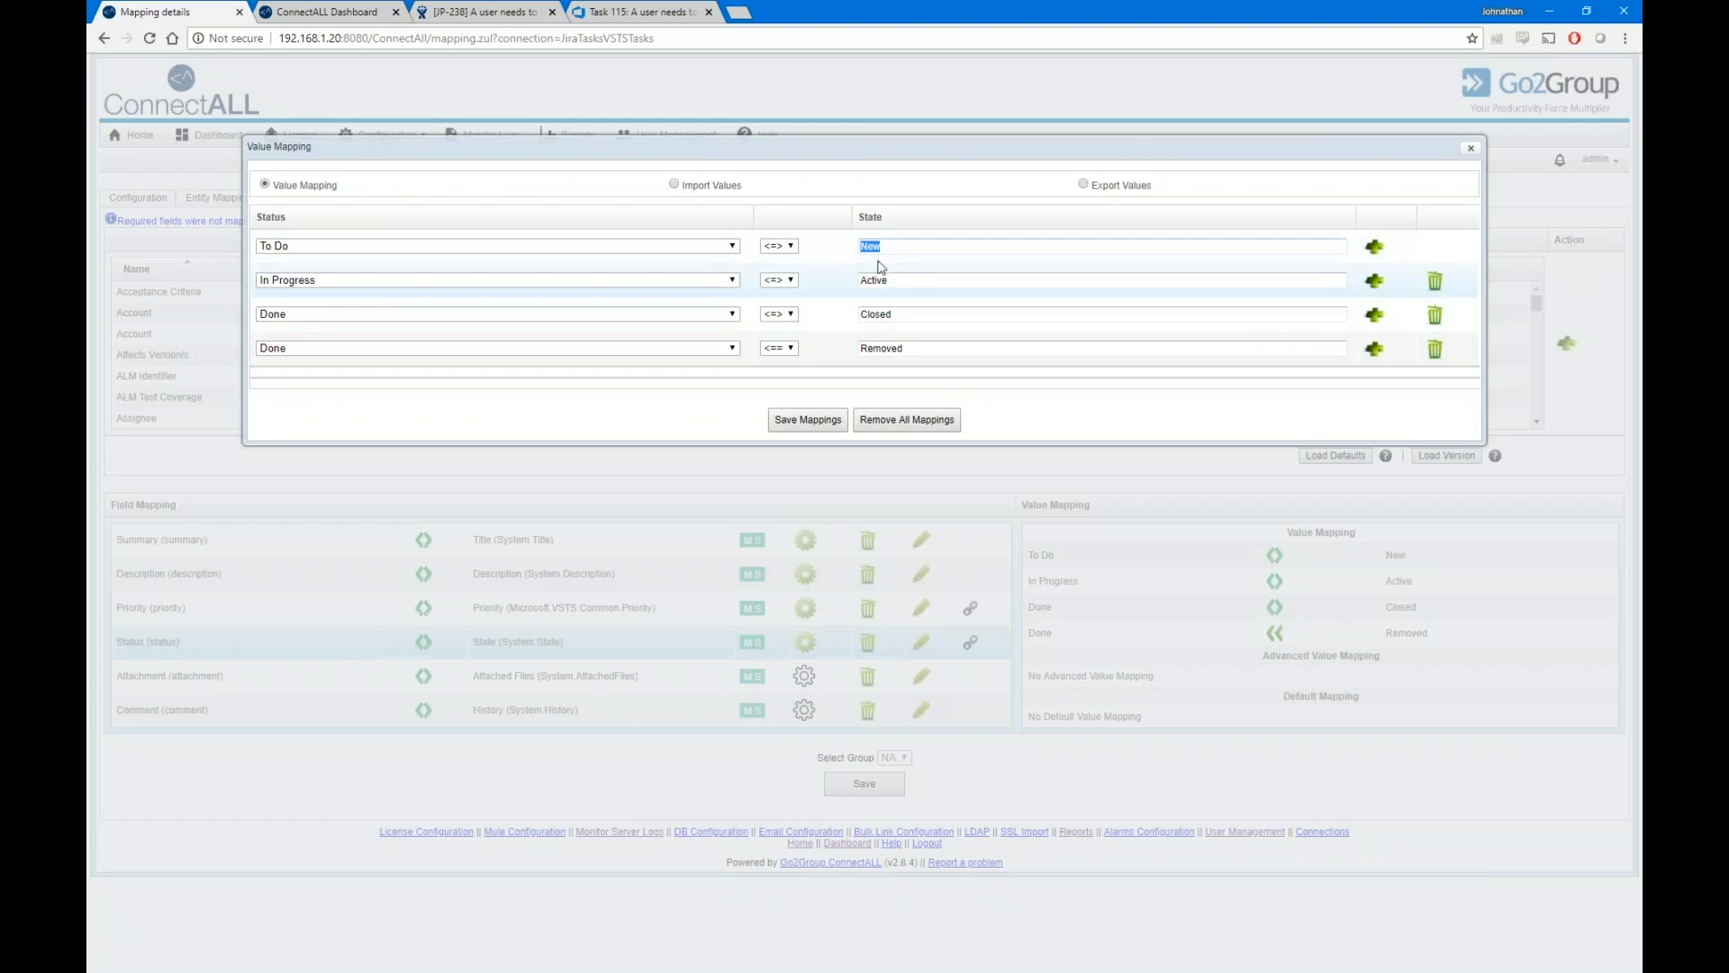
pyautogui.doubleClick(878, 280)
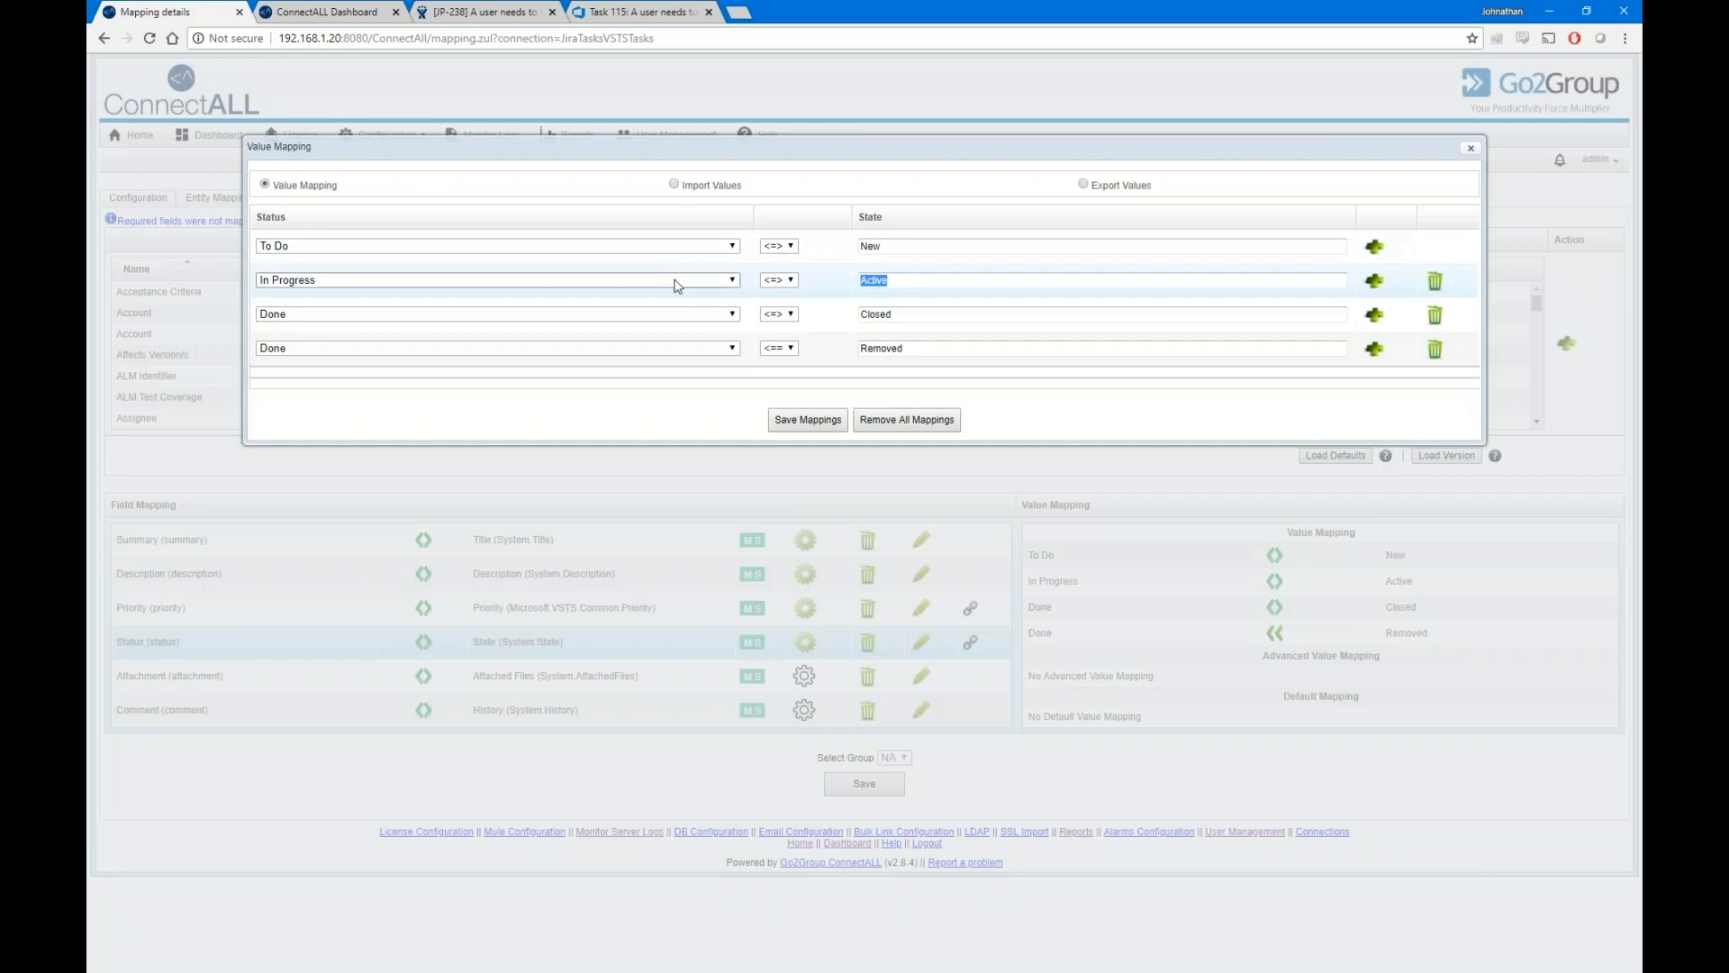
pyautogui.click(1470, 153)
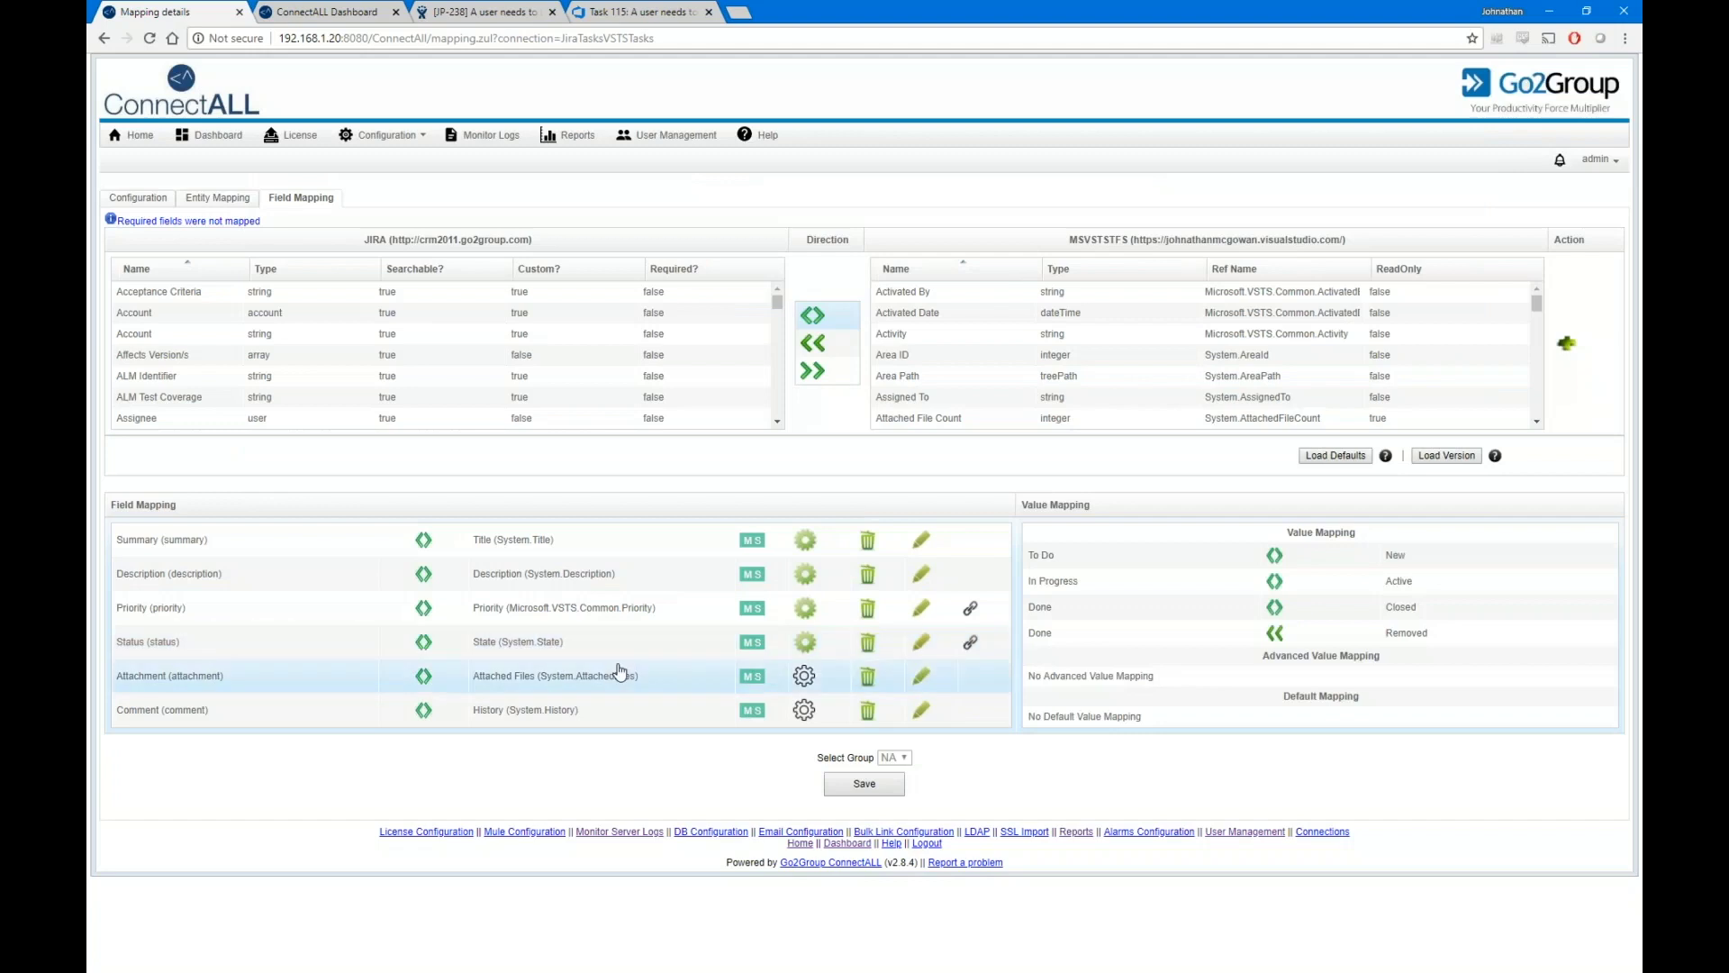
pyautogui.click(619, 672)
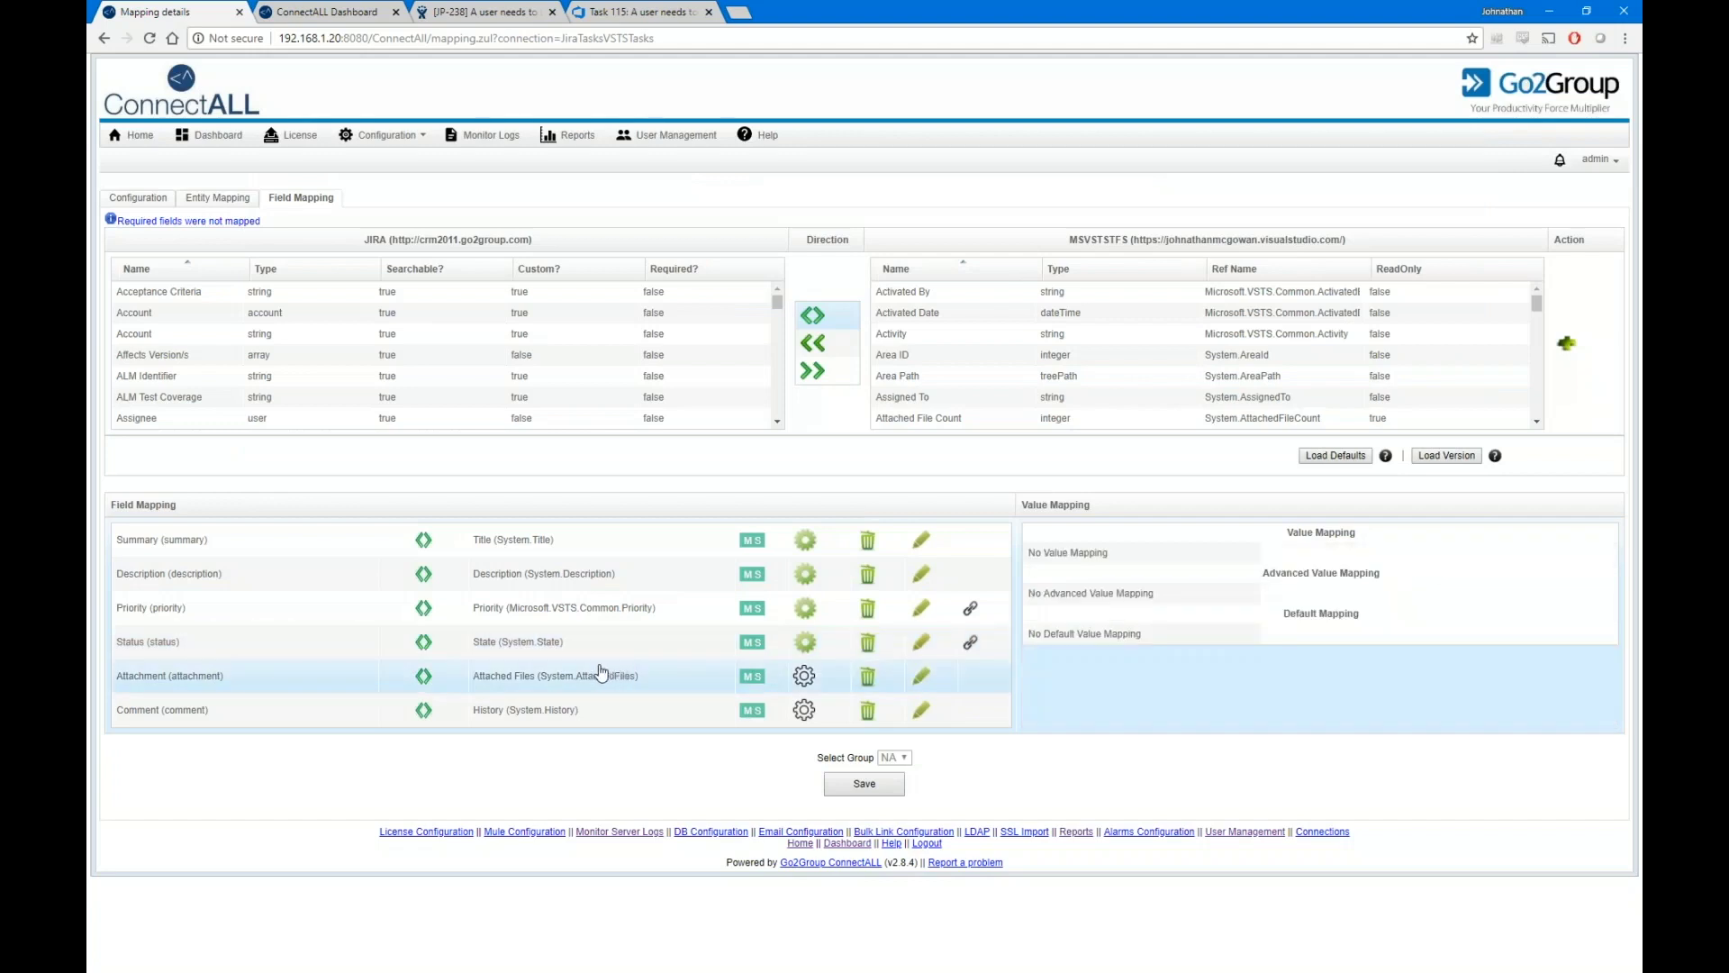
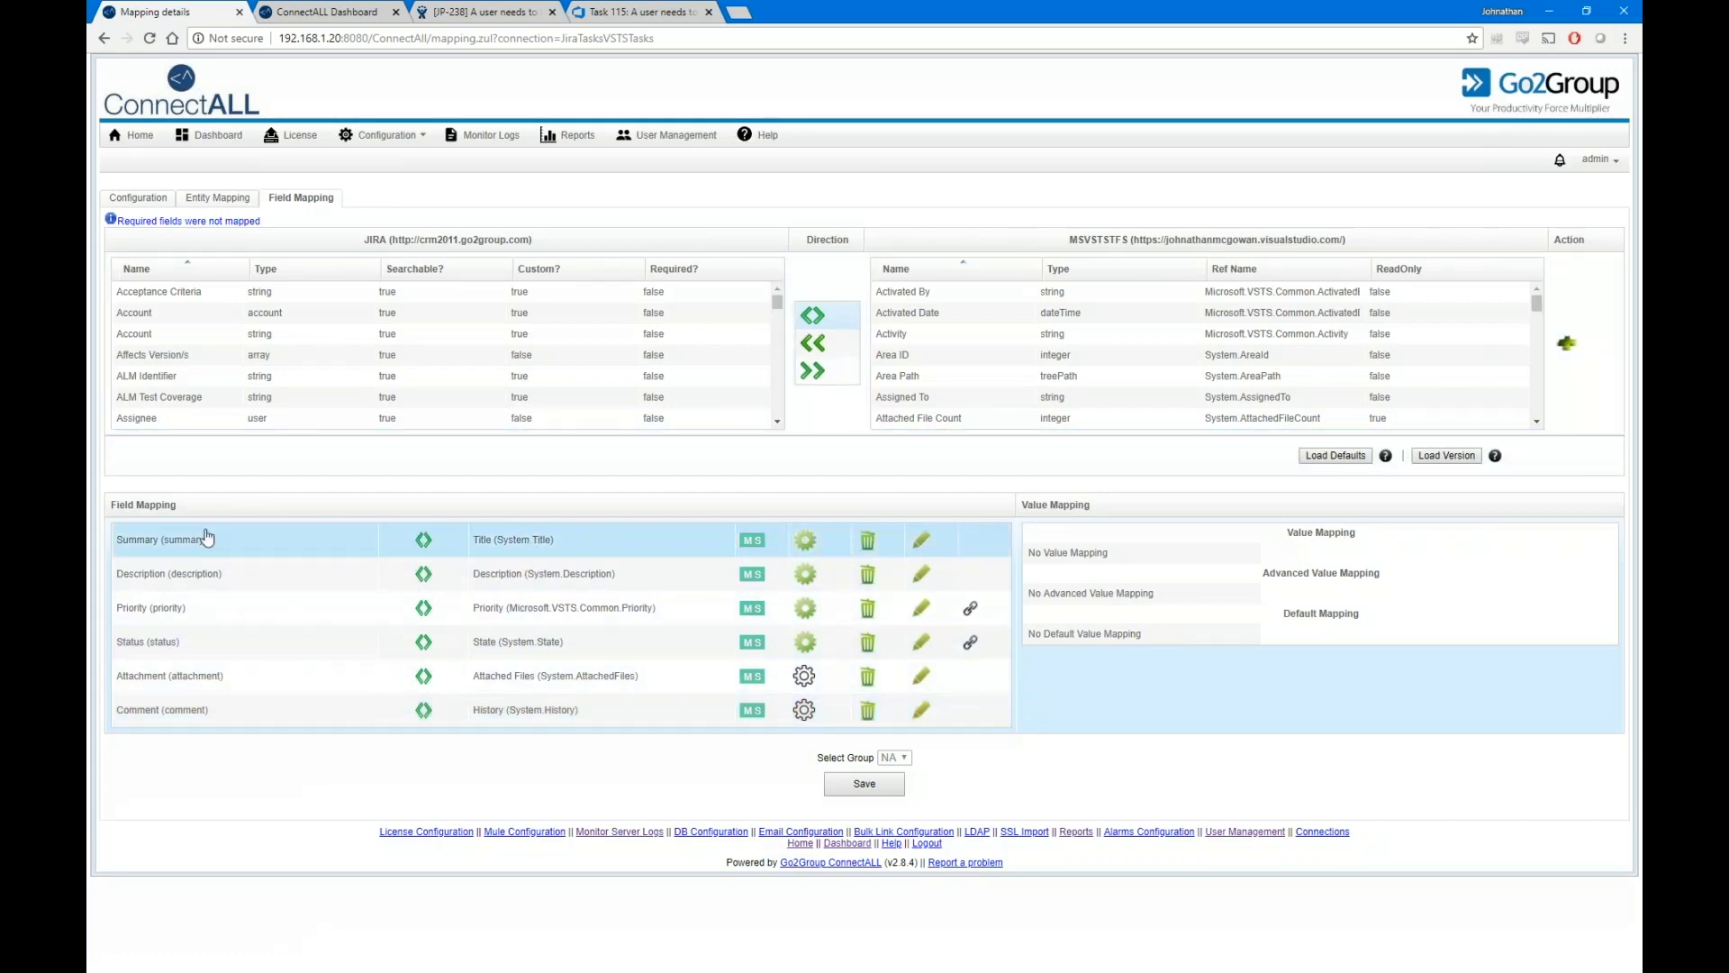
# Try adding a two-way field mapping between Jira's Created and VSTS's Created Date, and delete it again.
pyautogui.scroll(-3, 309, 359)
pyautogui.scroll(-3, 342, 369)
pyautogui.scroll(-3, 369, 370)
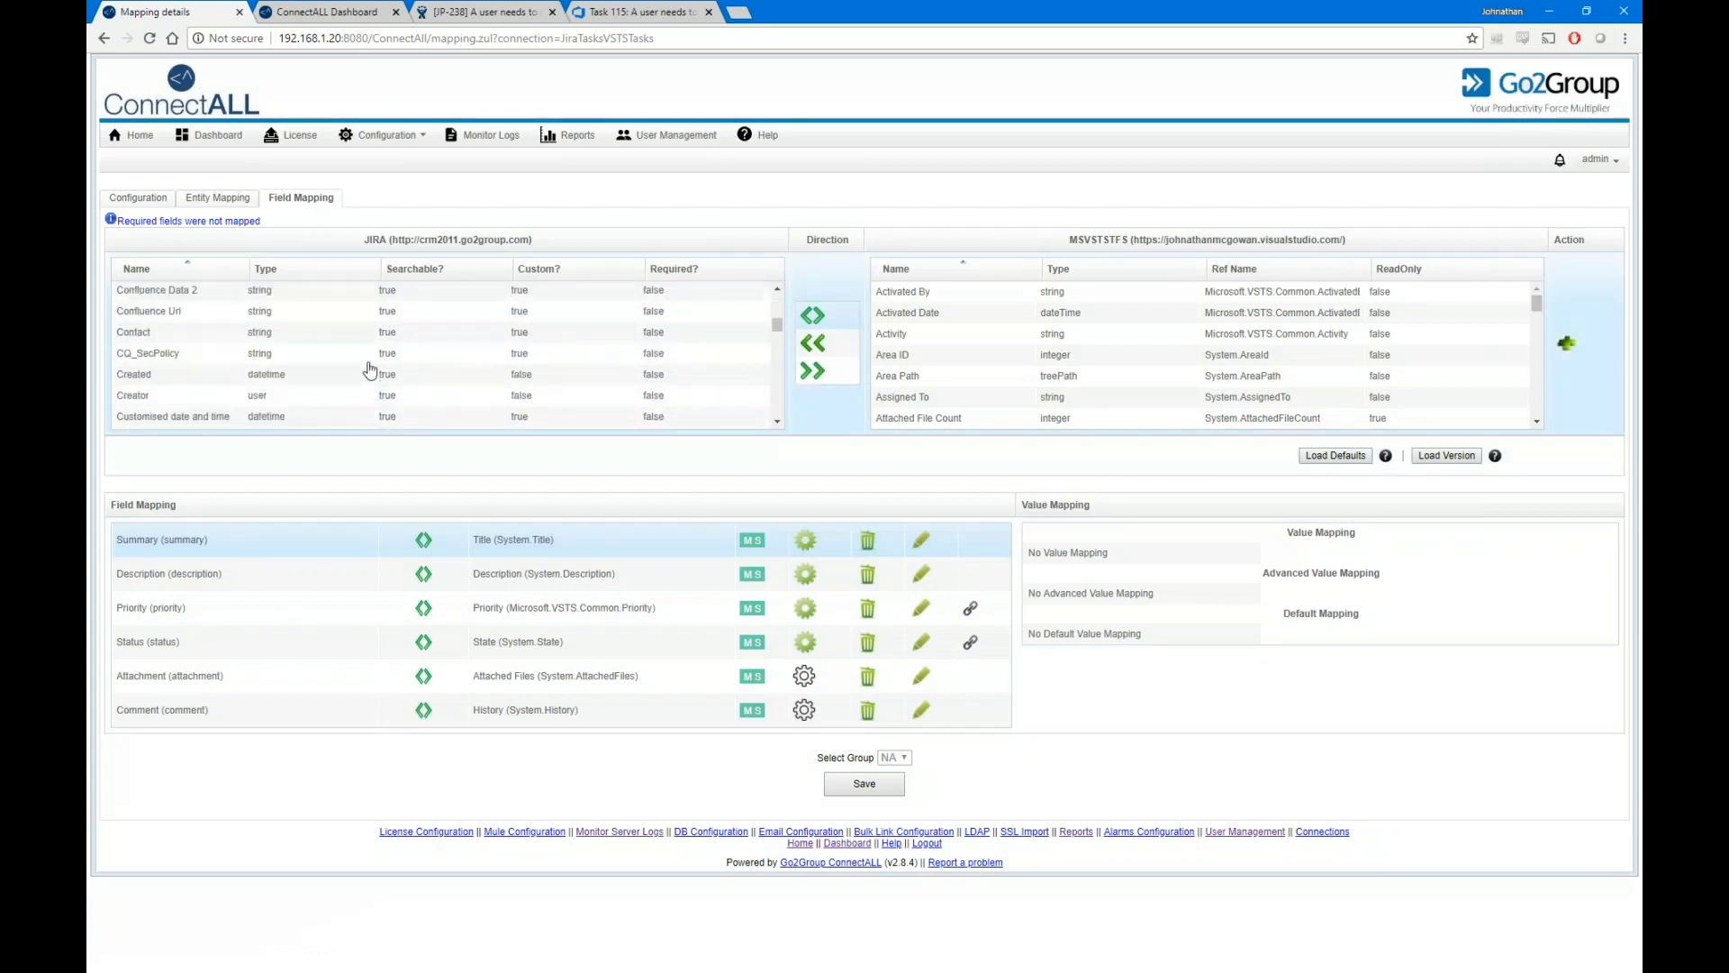
pyautogui.scroll(-1, 939, 351)
pyautogui.scroll(-5, 939, 351)
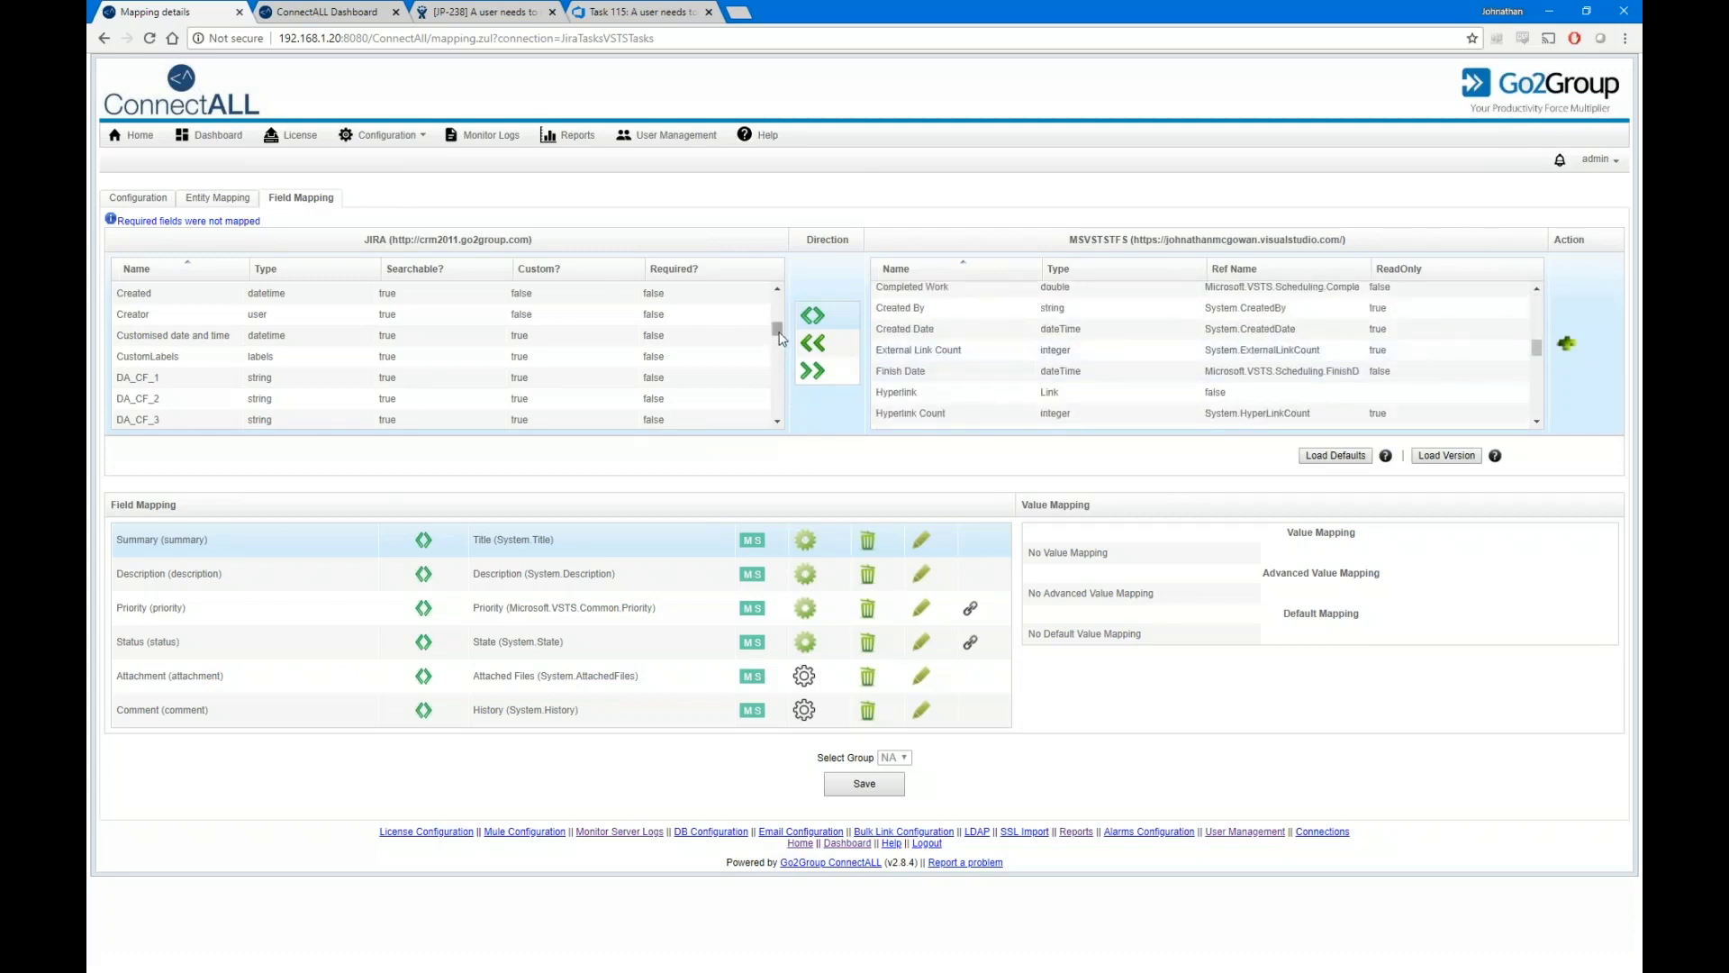
pyautogui.scroll(2, 563, 394)
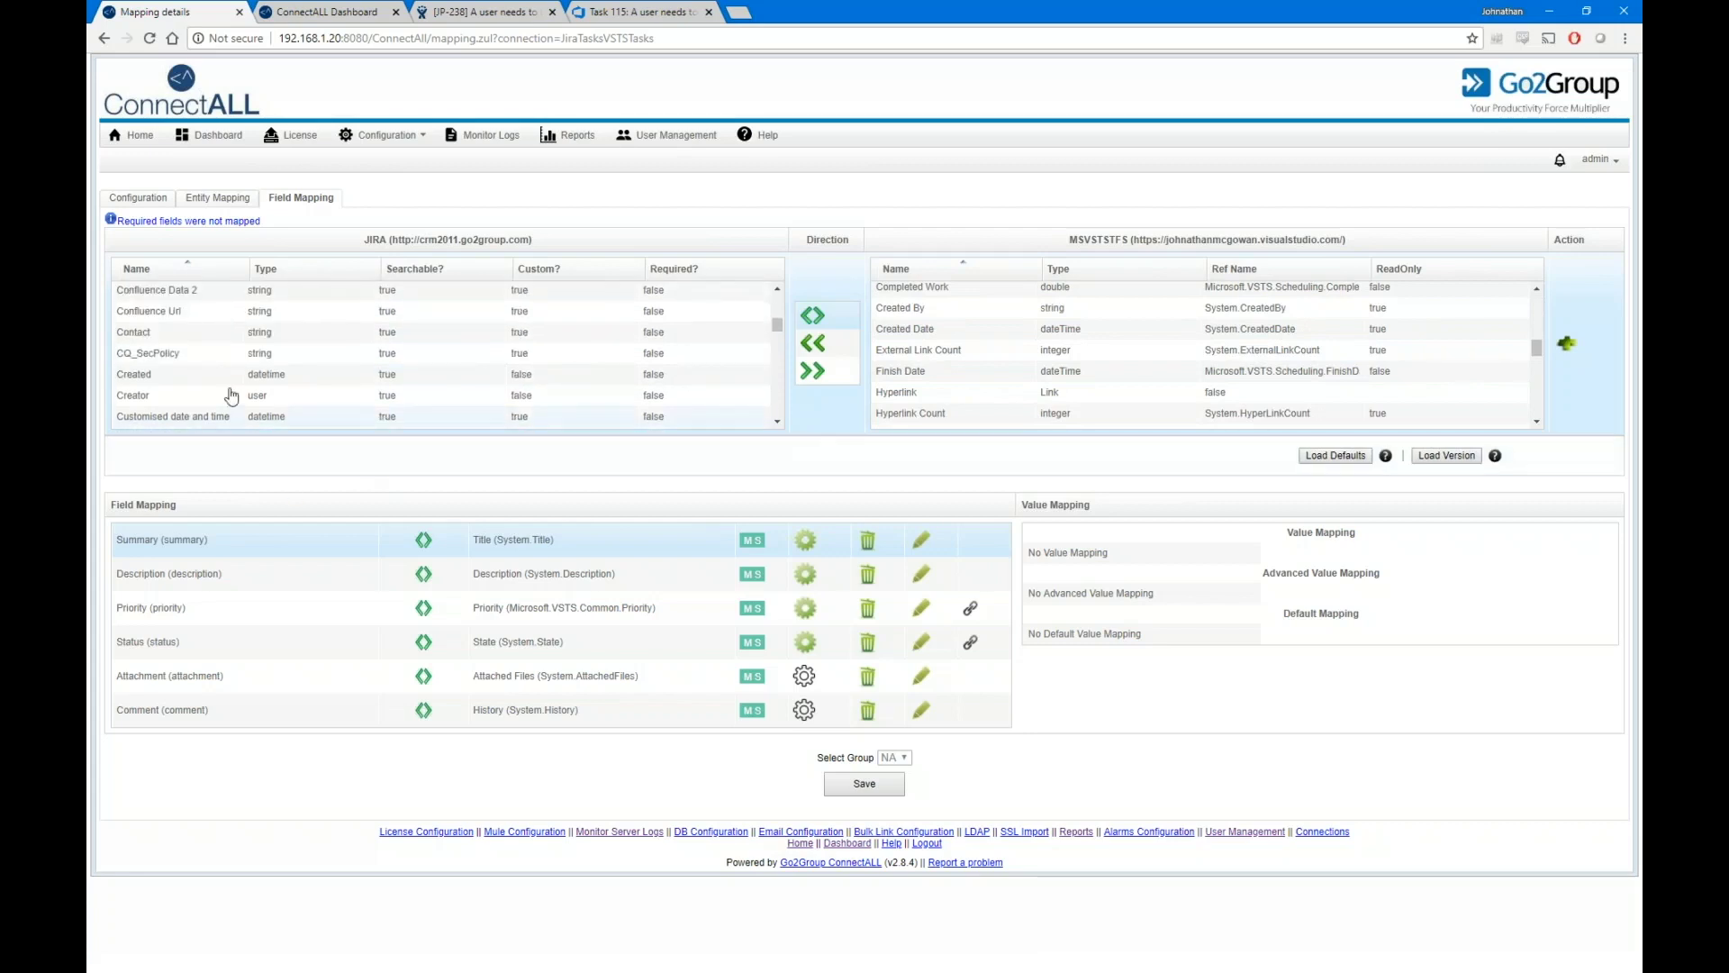
pyautogui.click(348, 376)
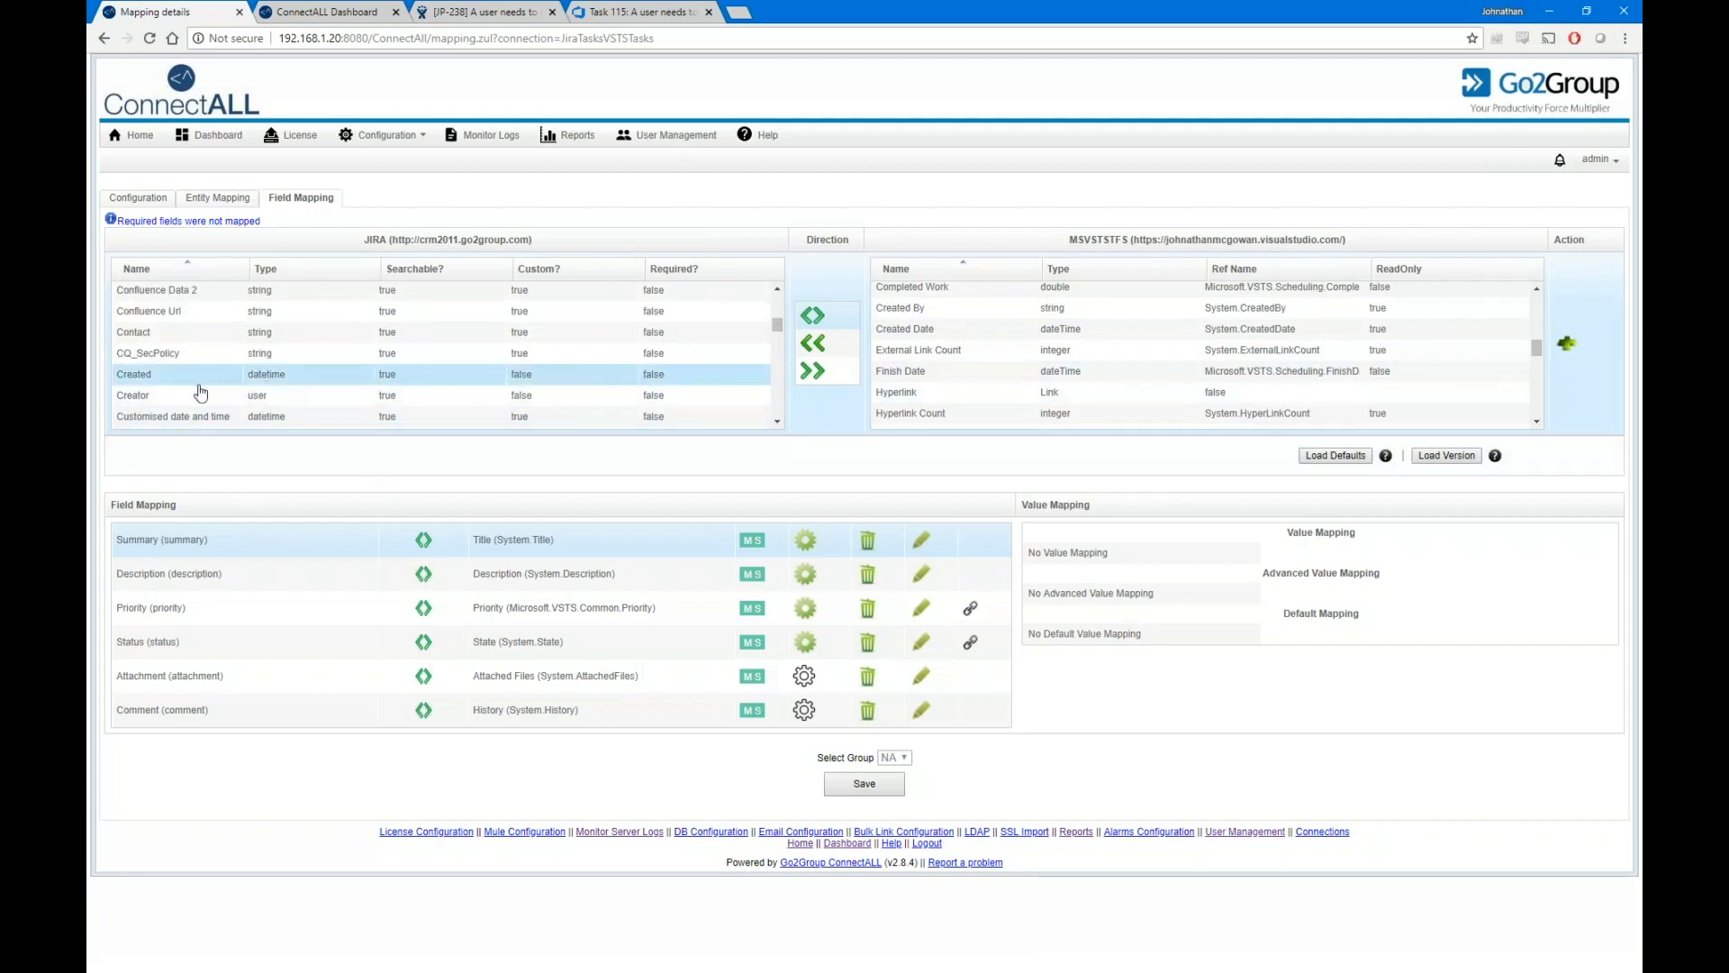
pyautogui.click(976, 334)
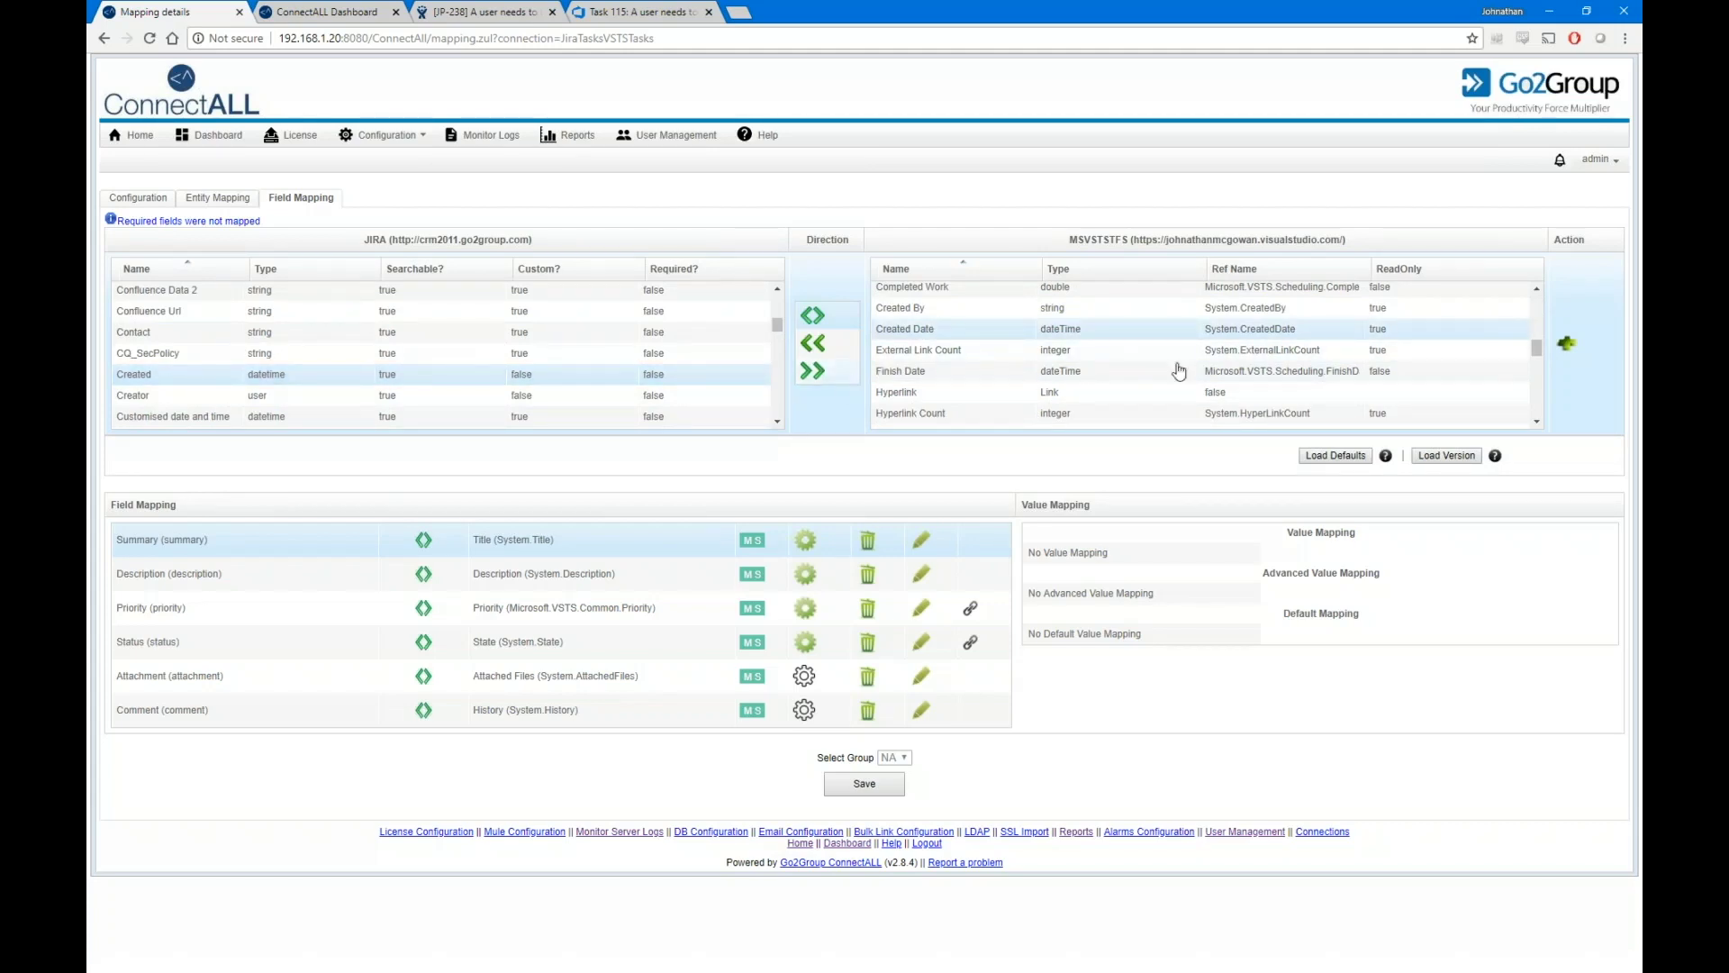
pyautogui.click(1568, 345)
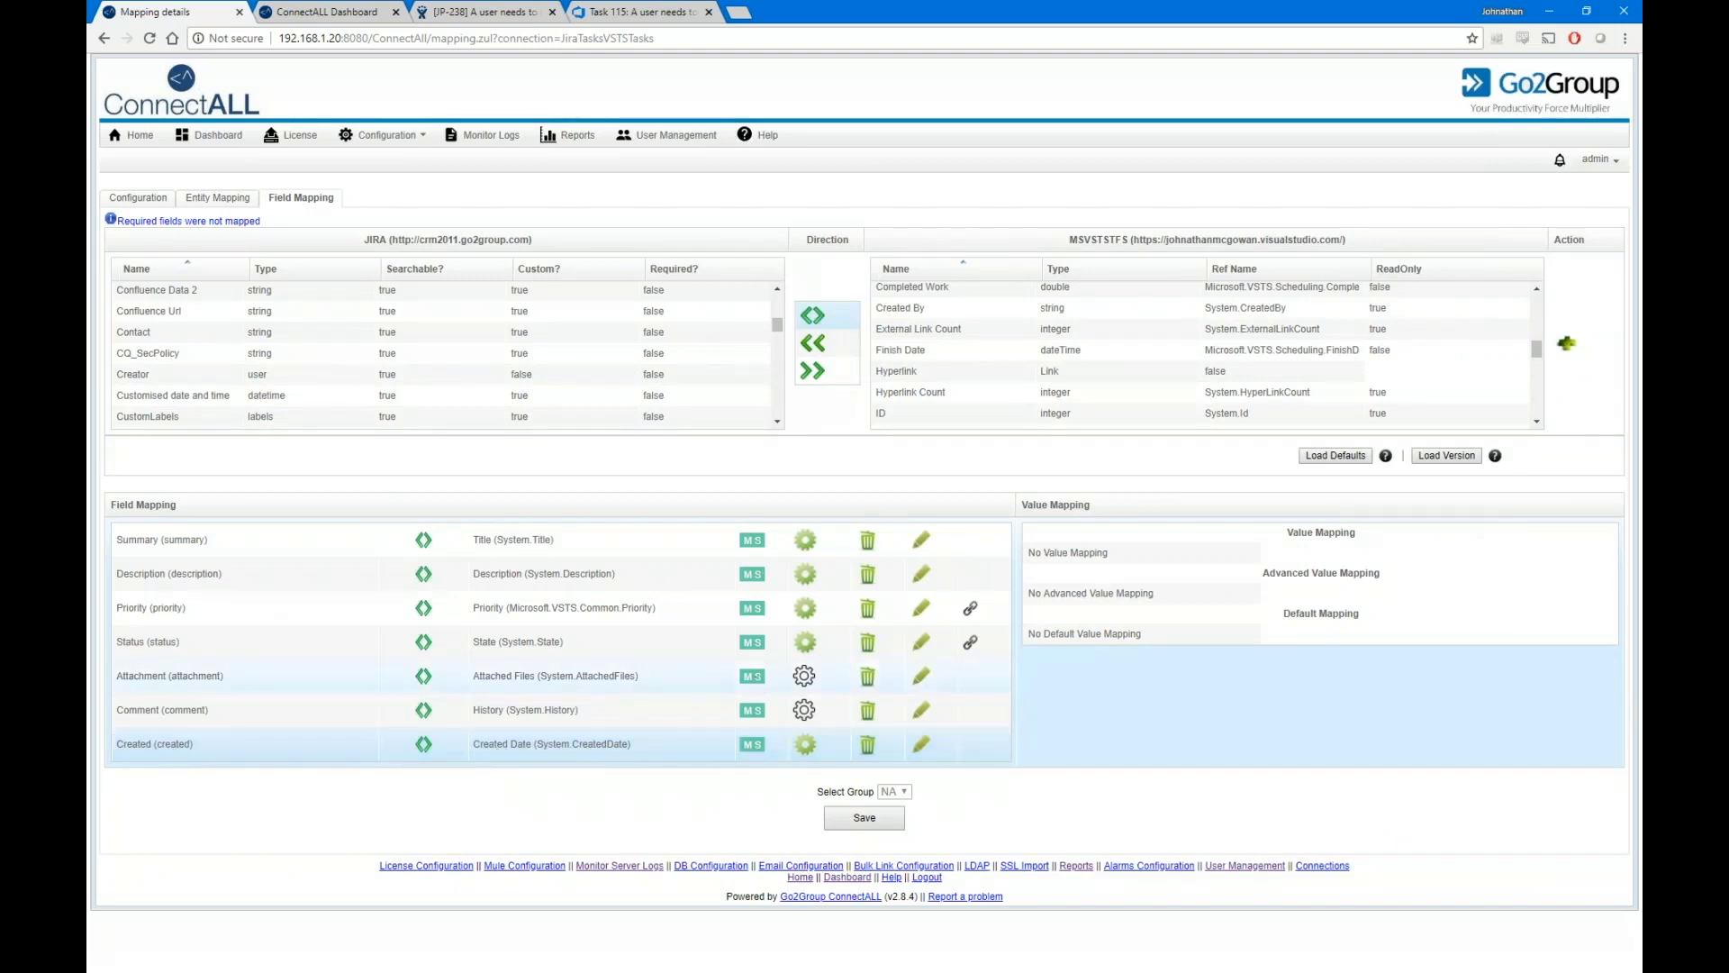
pyautogui.click(870, 745)
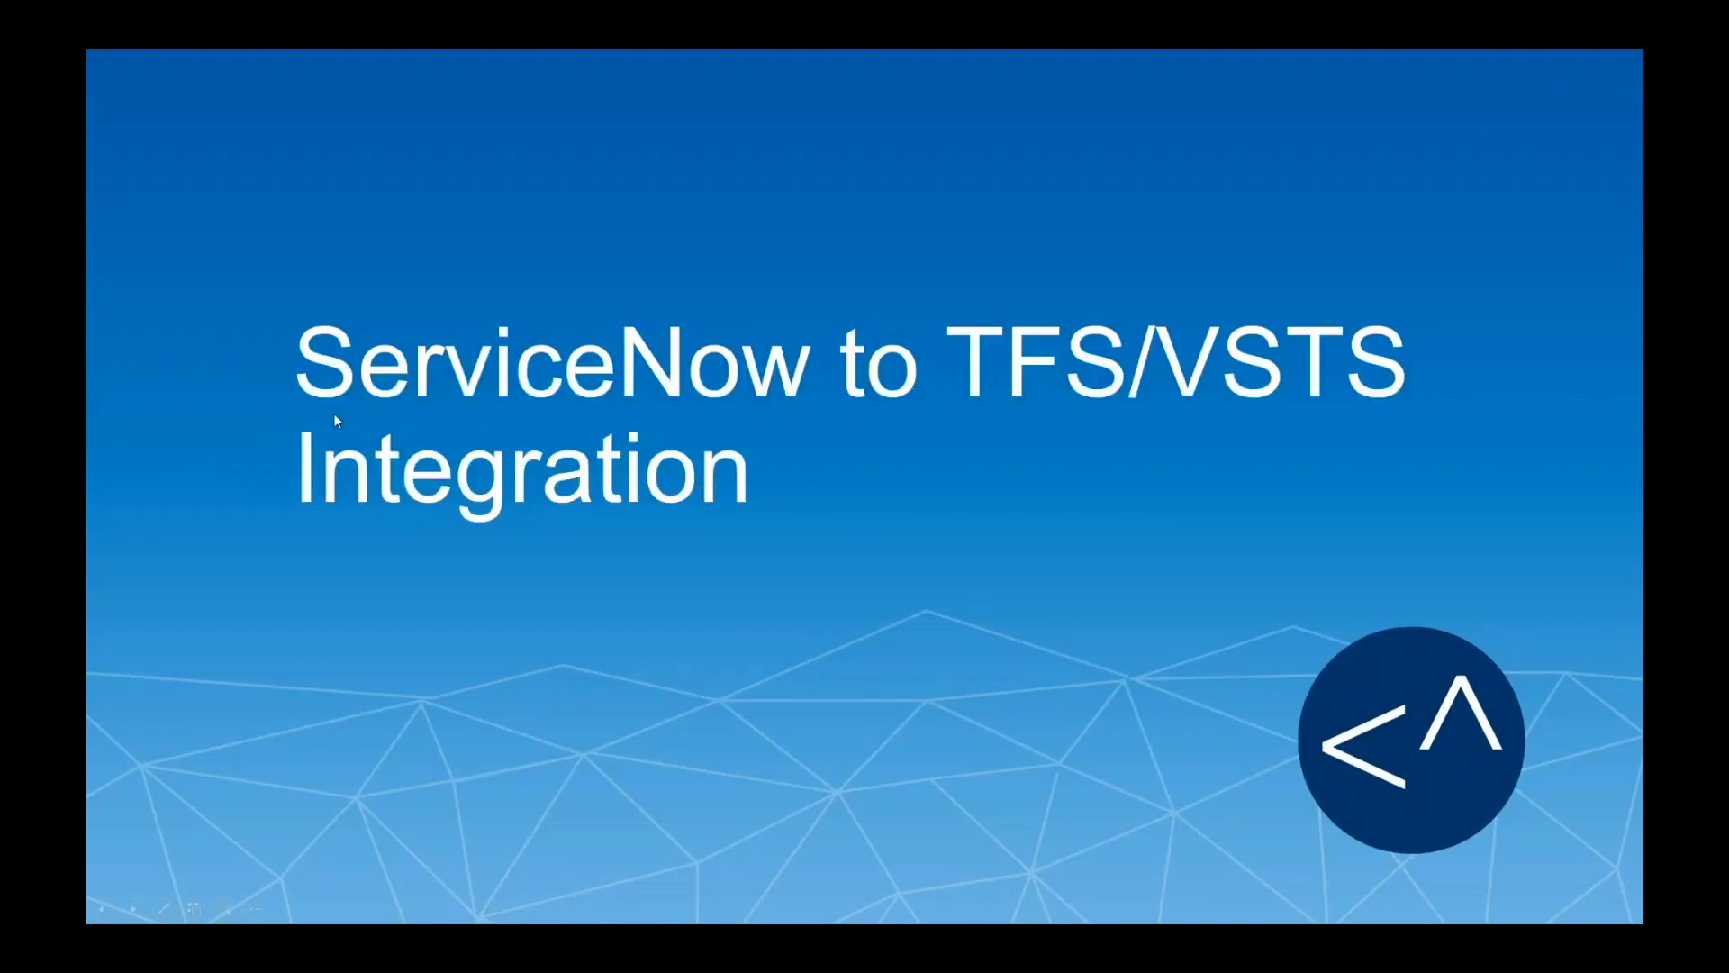
pyautogui.press('Right')
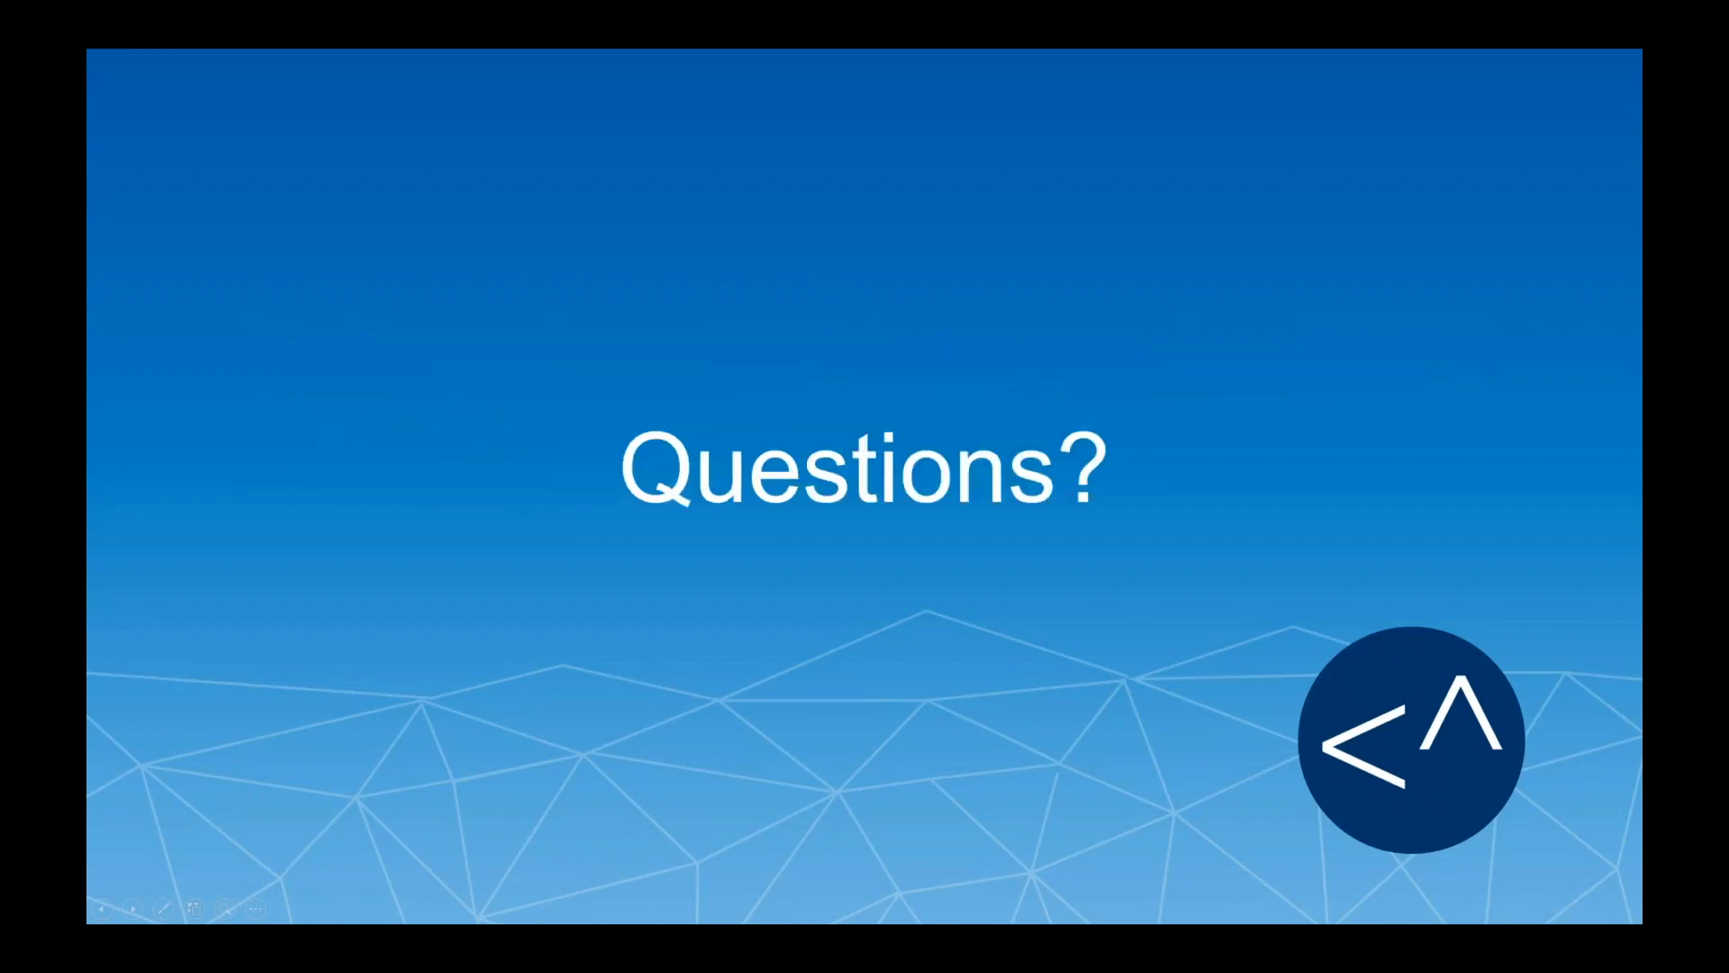